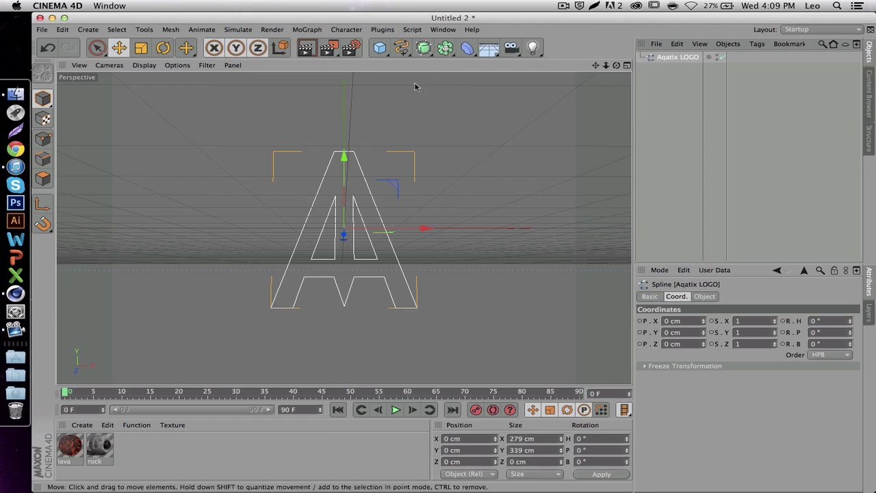
- Extrude the Aqatix LOGO spline with an Extrude NURBS object and set its Z movement to 138 cm
drag(422, 47, 552, 69)
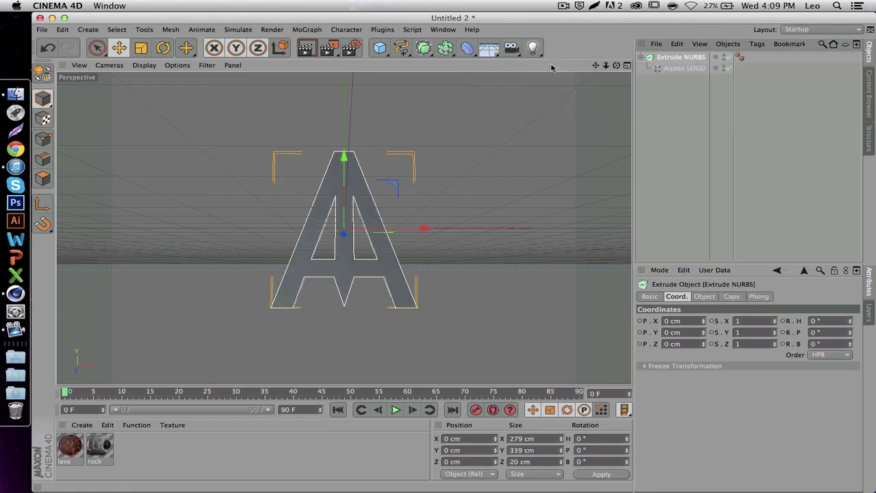
click(640, 57)
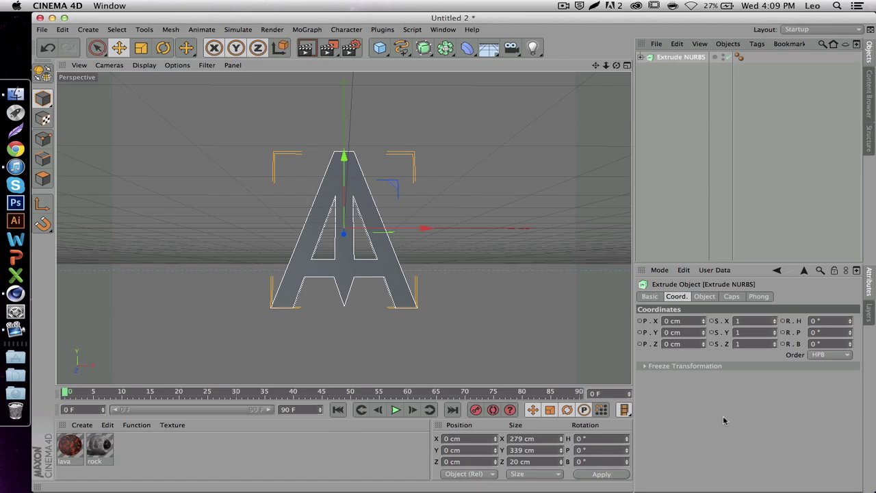
click(703, 297)
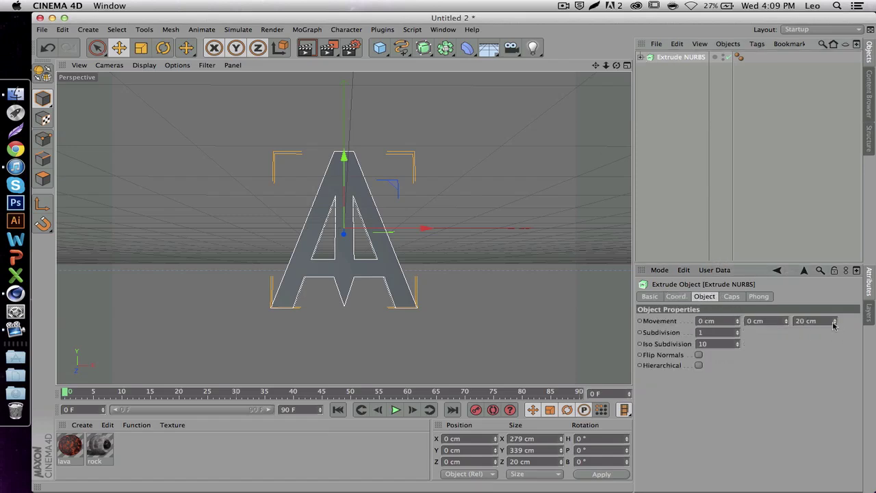
drag(834, 321, 835, 322)
click(750, 189)
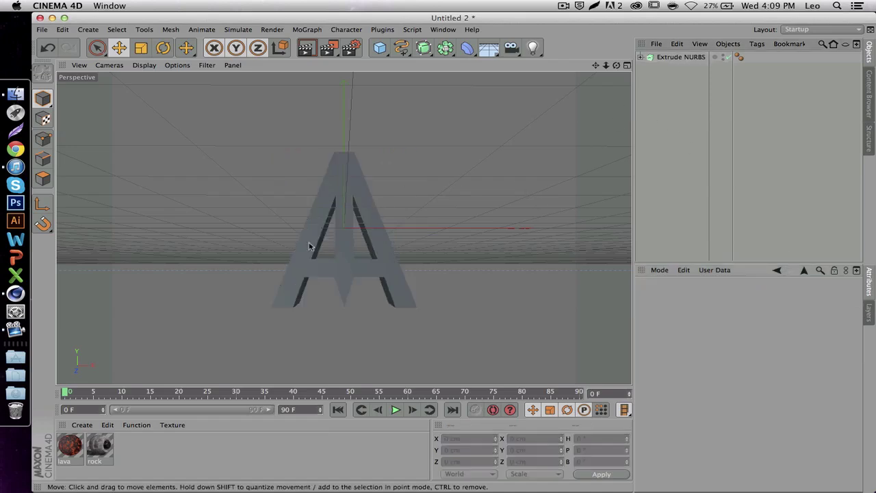
- Apply the rock material to the extruded logo
scroll(337, 240, up, 5)
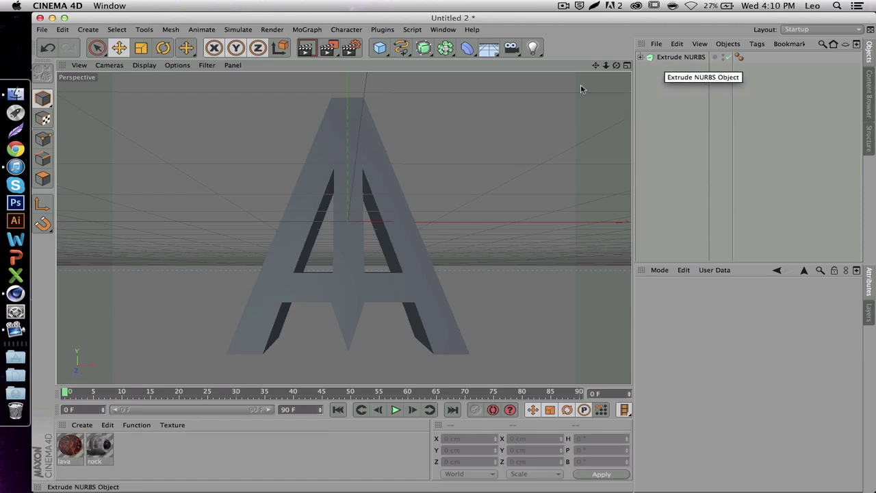
drag(99, 448, 281, 287)
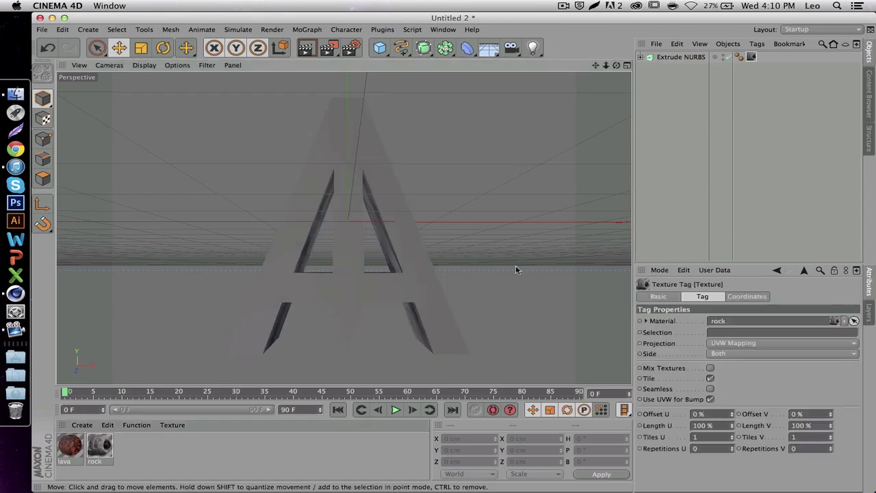
click(375, 152)
click(550, 191)
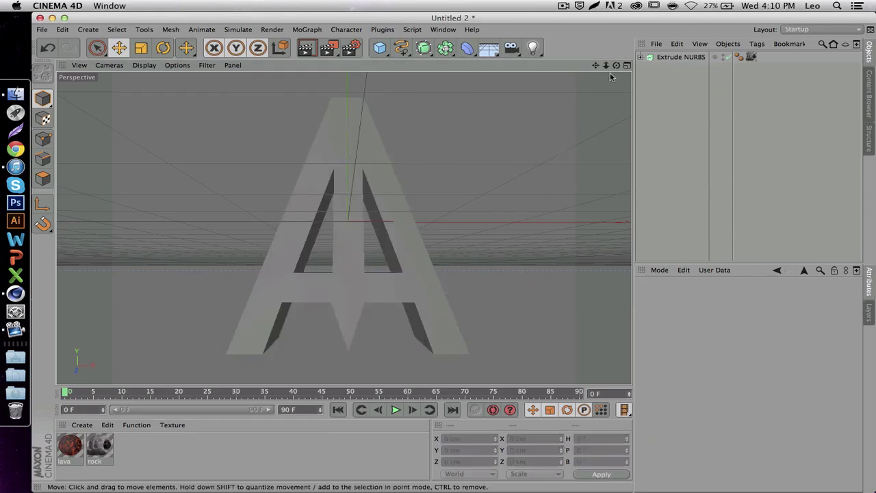
drag(616, 65, 530, 80)
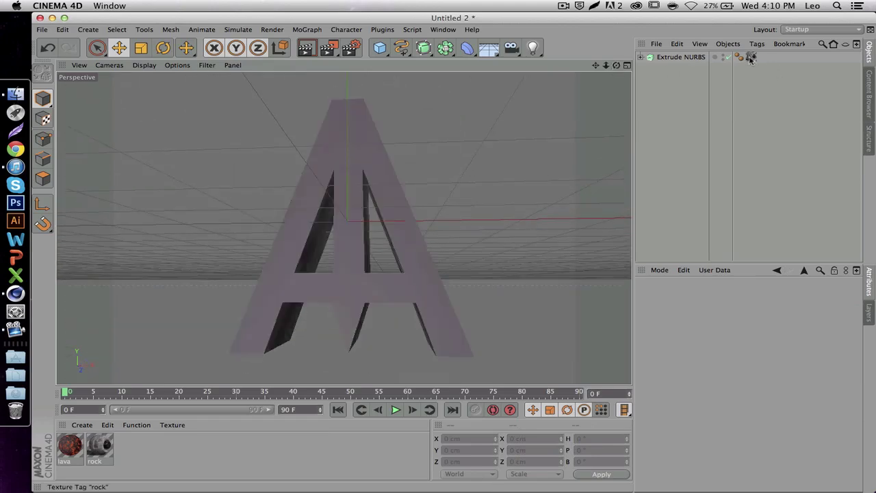
- Set the rock texture tag's projection to Cubic and turn on Seamless
click(750, 58)
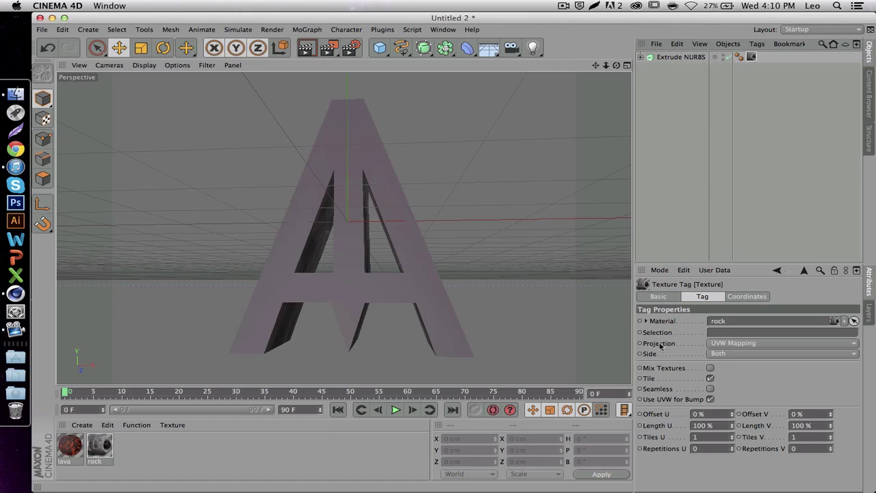
click(731, 342)
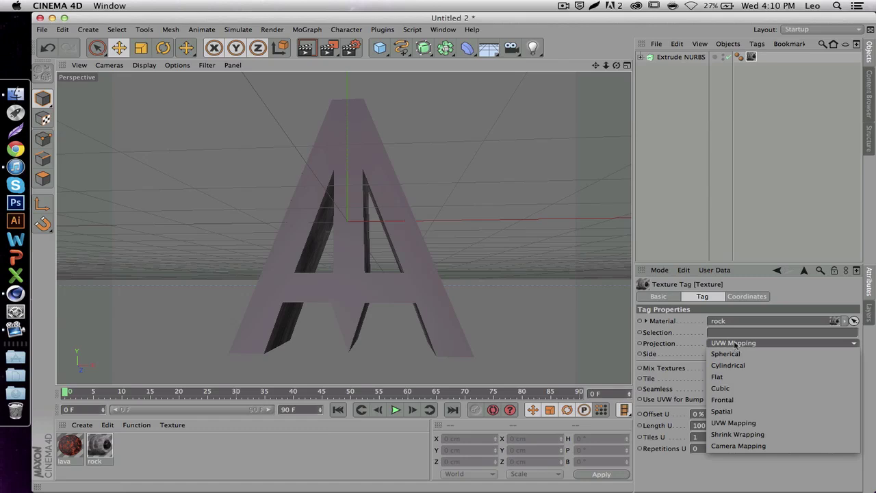
click(752, 388)
click(706, 234)
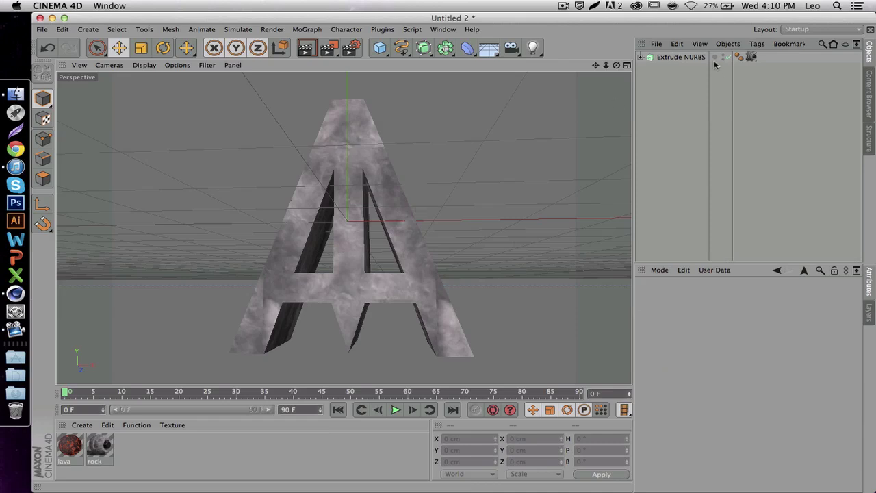
click(750, 57)
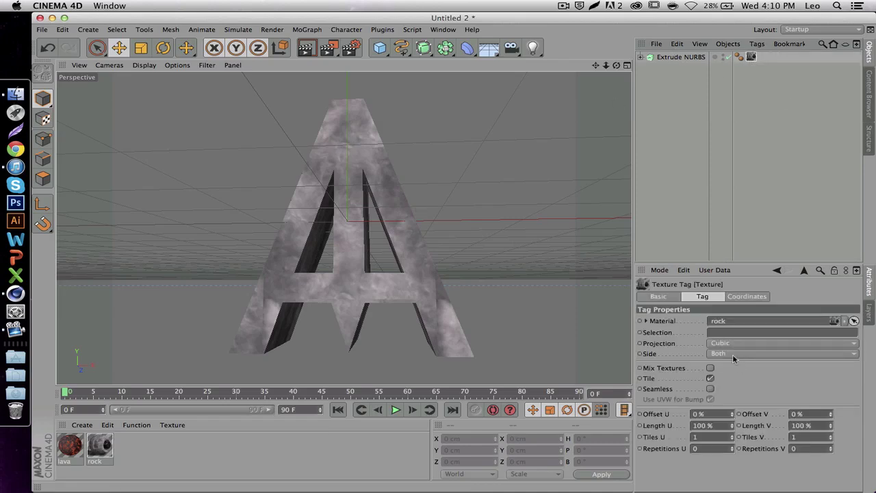
click(711, 377)
click(711, 388)
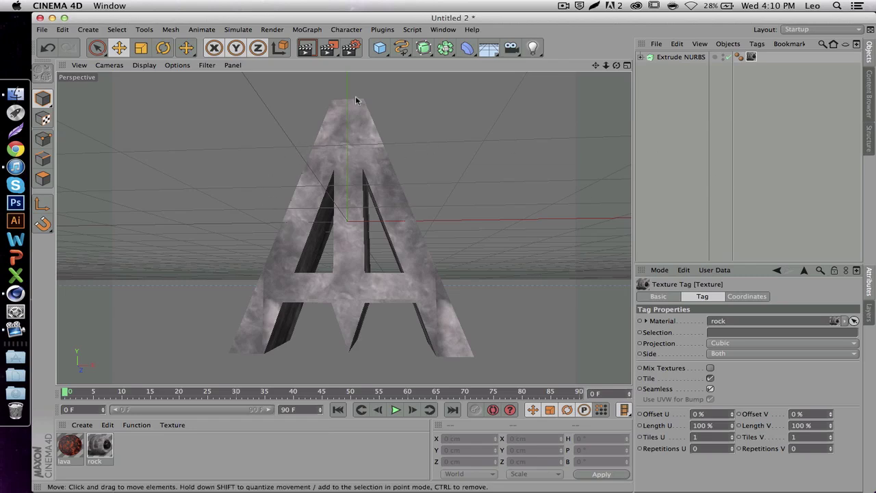
click(717, 151)
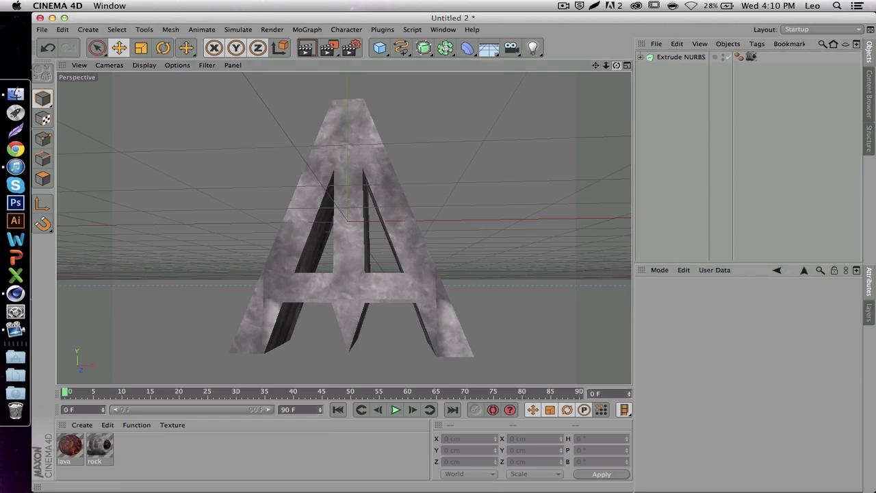
- Duplicate the rock-textured Extrude NURBS object in place
alt+drag(301, 219, 343, 227)
click(684, 58)
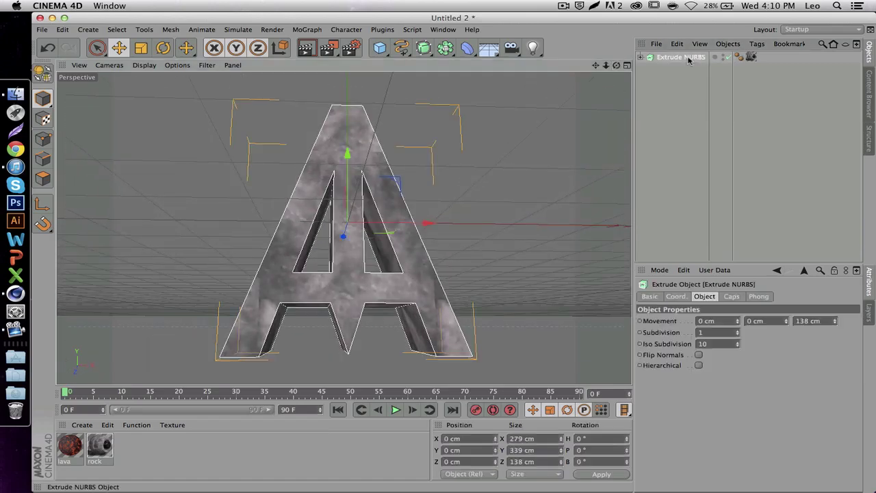
key(super+c)
key(super+v)
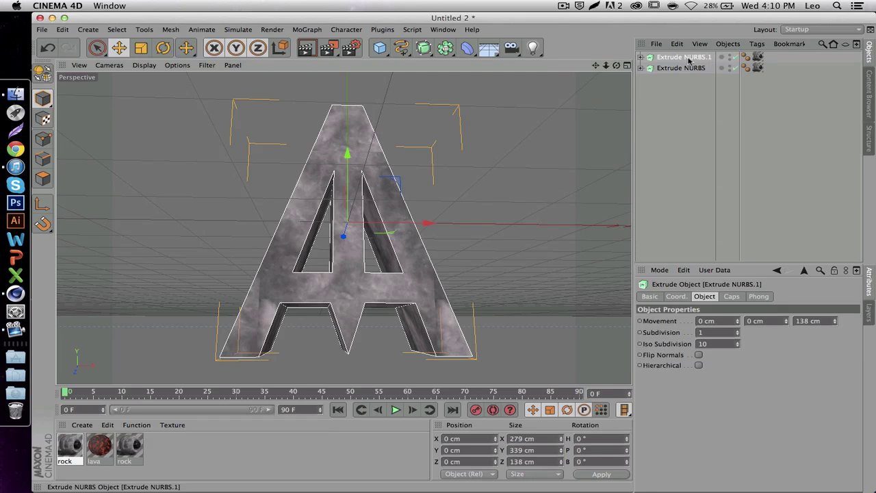
- Set both the start and end caps of the duplicated Extrude NURBS to Fillet
click(731, 296)
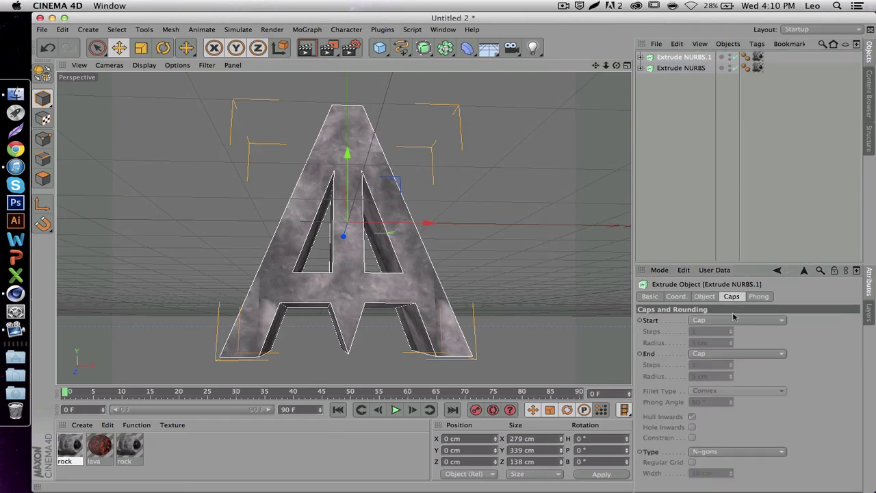
click(717, 320)
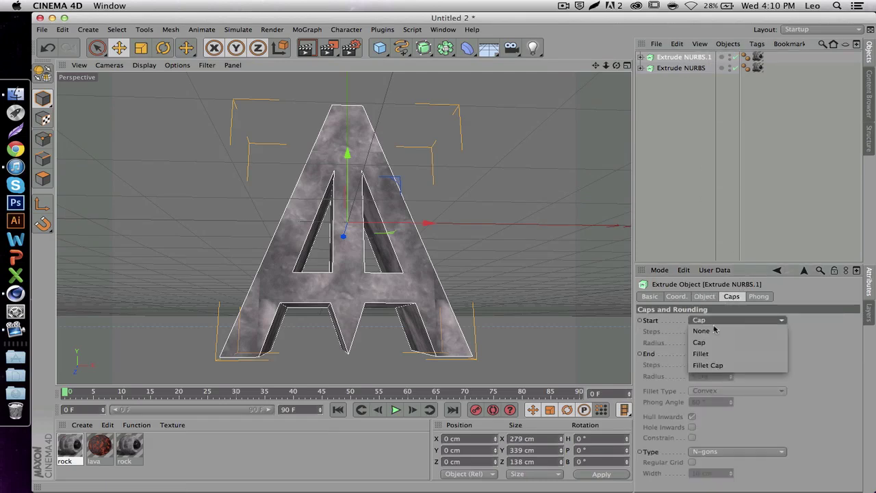
click(724, 354)
click(719, 354)
click(719, 388)
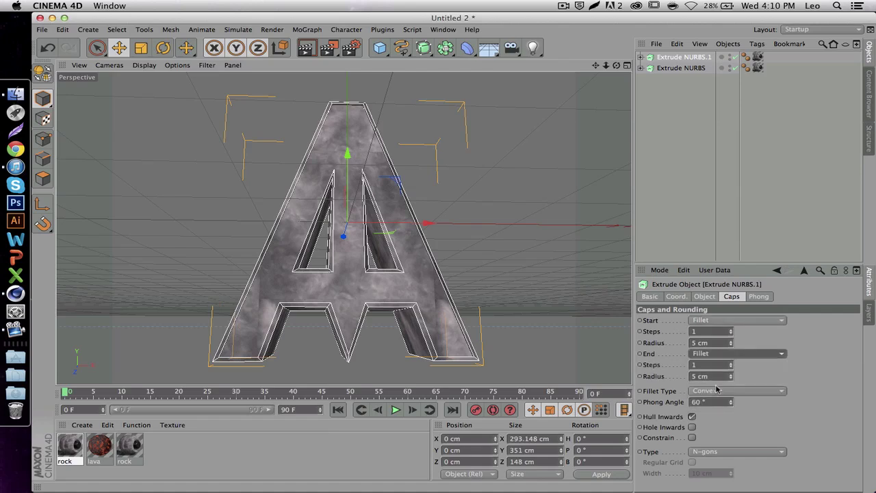
- Set the duplicate's end fillet radius to 1 cm and reduce its start fillet radius
click(716, 376)
key(BackSpace)
key(BackSpace)
key(BackSpace)
key(BackSpace)
text(1)
key(Return)
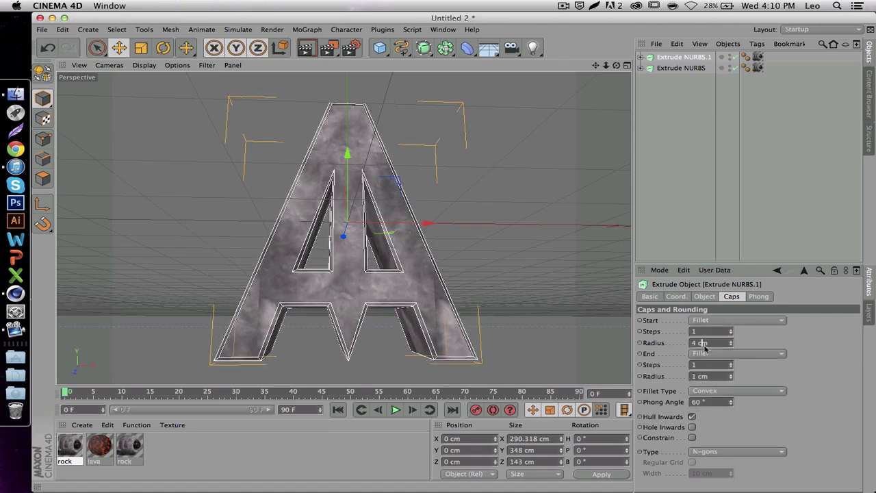
click(756, 140)
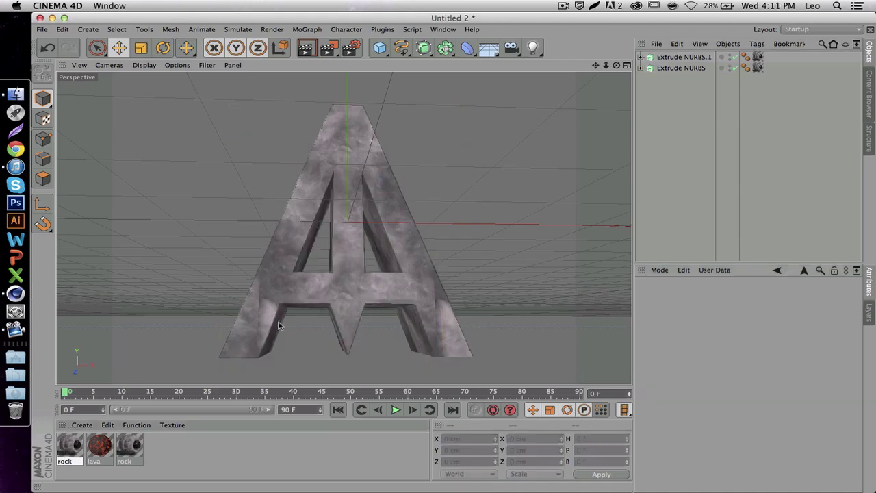
- Apply the lava material to the filleted Extrude NURBS.1 and delete its rock texture tag
drag(279, 325, 309, 348)
click(317, 352)
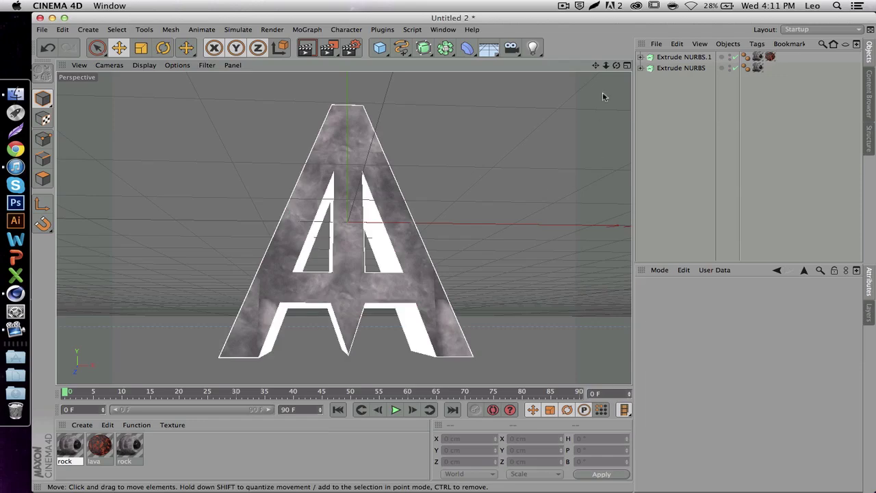
drag(616, 65, 342, 227)
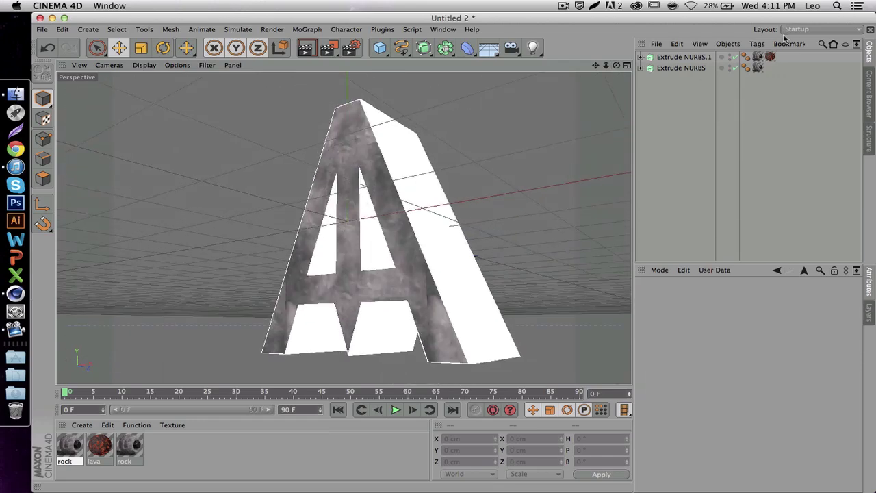
click(759, 57)
click(758, 56)
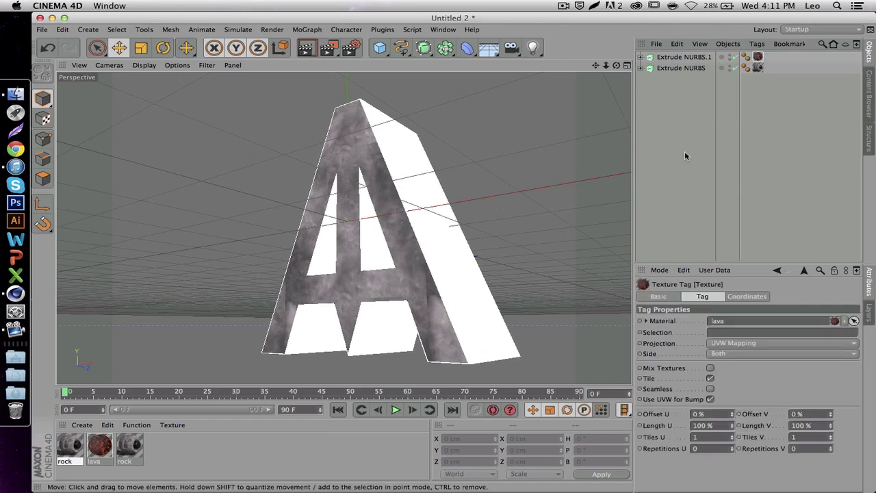
- Set the lava texture tag's projection to Cubic
click(744, 342)
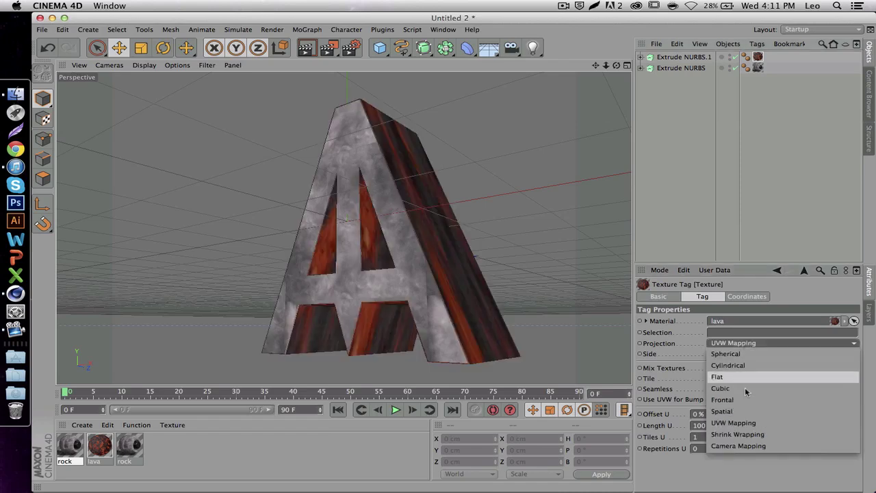
click(745, 390)
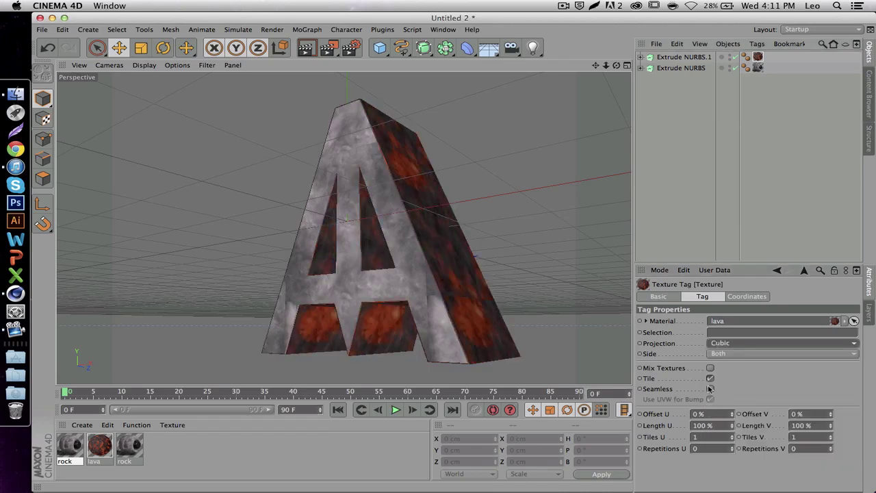
click(740, 165)
mouse_move(616, 65)
mouse_down()
mouse_move(588, 65)
mouse_move(618, 64)
mouse_up()
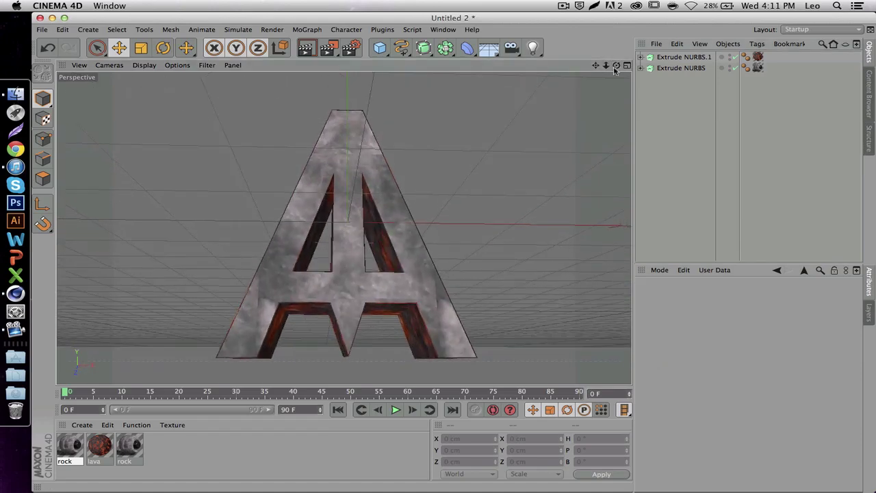
- Make another copy of the original rock-textured Extrude NURBS with plain caps
click(679, 68)
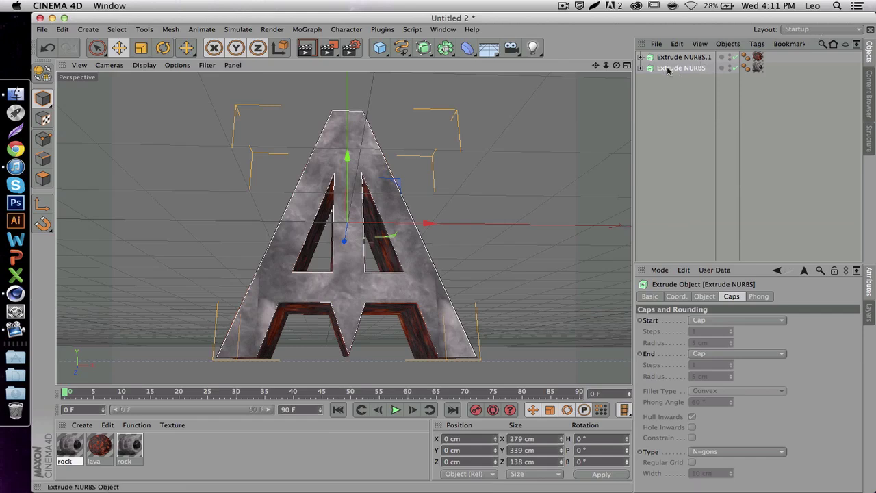
key(ctrl+c)
key(ctrl+v)
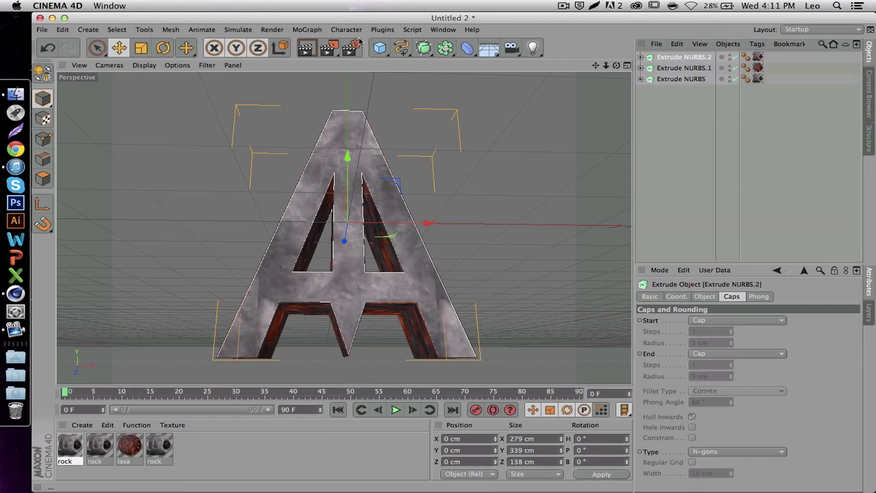
- Break the new rock copy into 50 Voronoi pieces with the Thrausi plugin, and close the plugin window
click(384, 31)
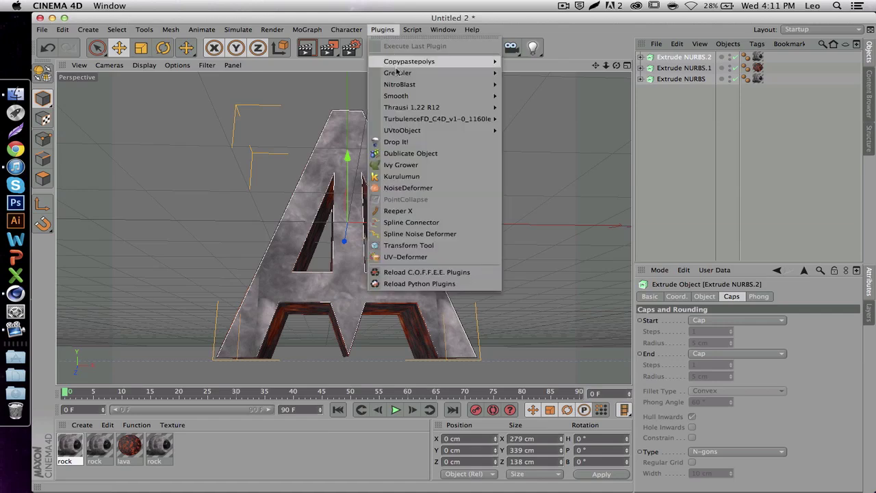
mouse_move(396, 110)
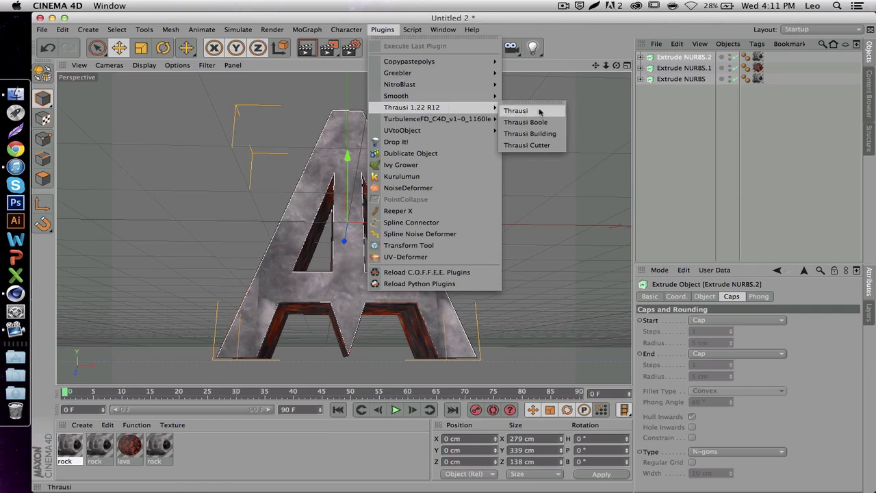
click(539, 111)
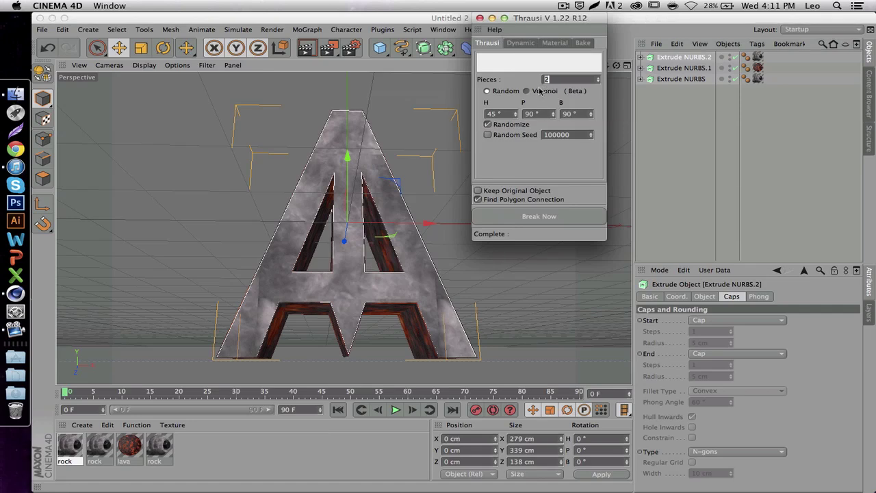
click(526, 91)
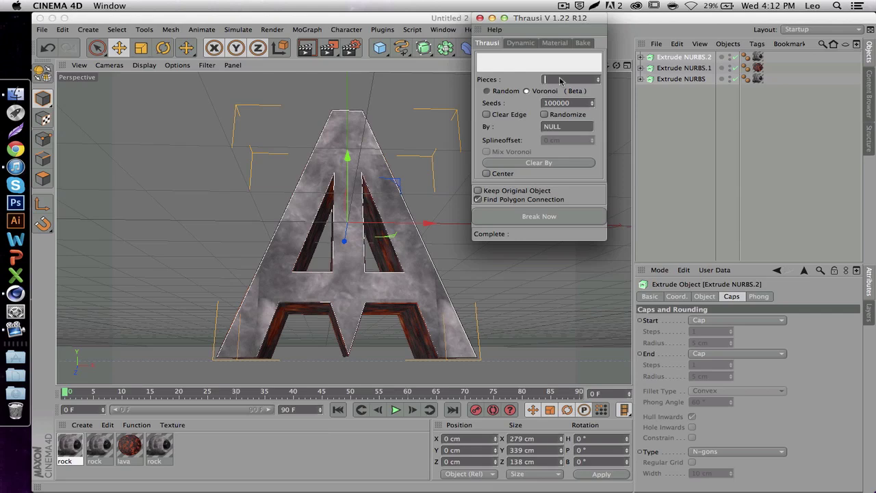
click(537, 218)
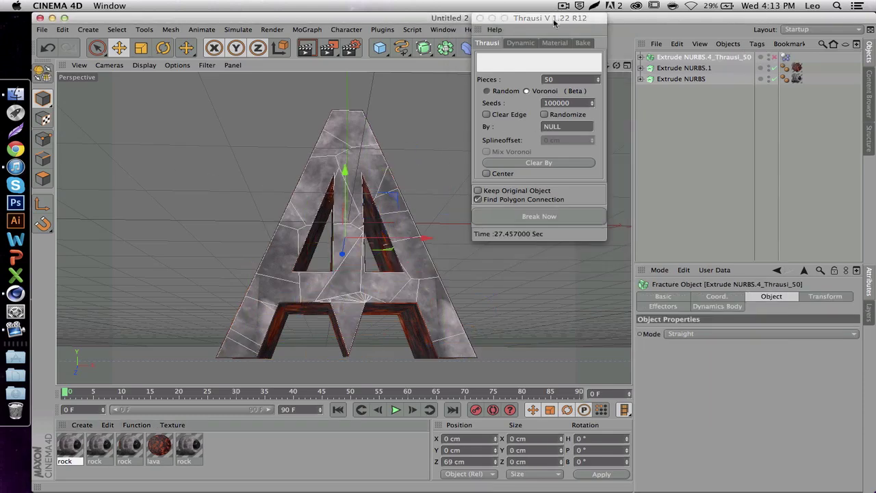
click(479, 18)
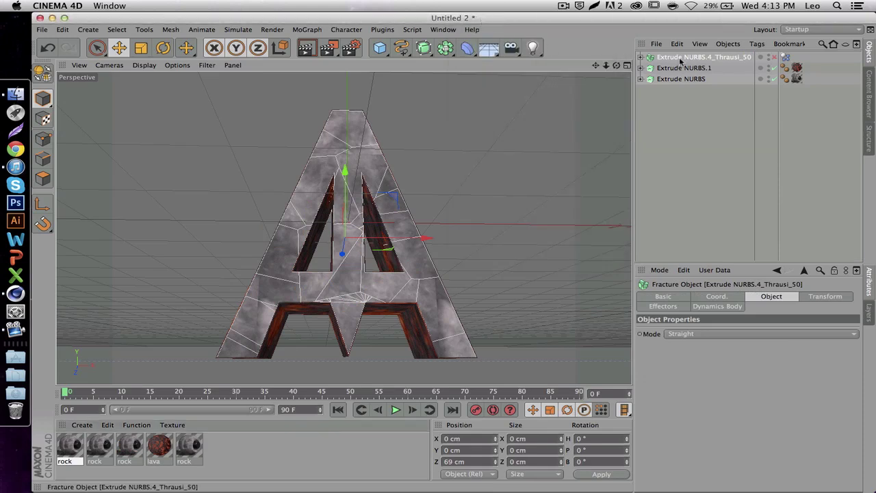
- Try moving Pieces 41 of the fractured rock copy, undo the move, and collapse the piece list
click(640, 58)
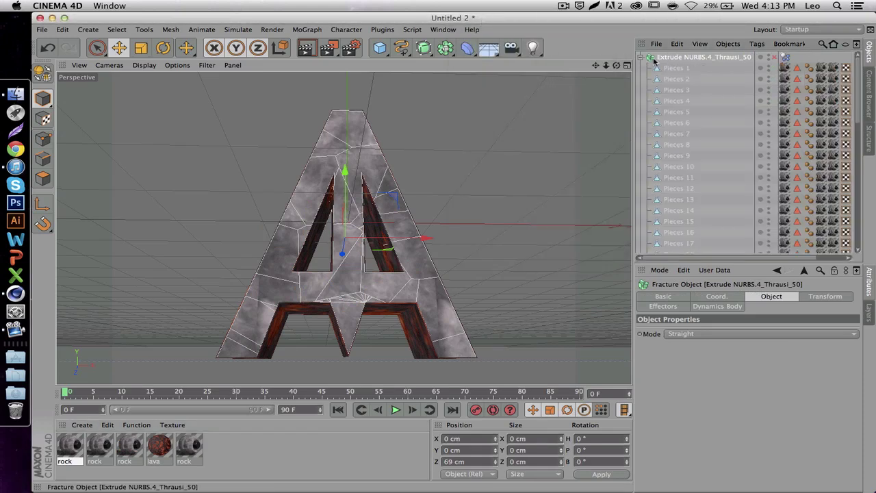
scroll(689, 125, down, 10)
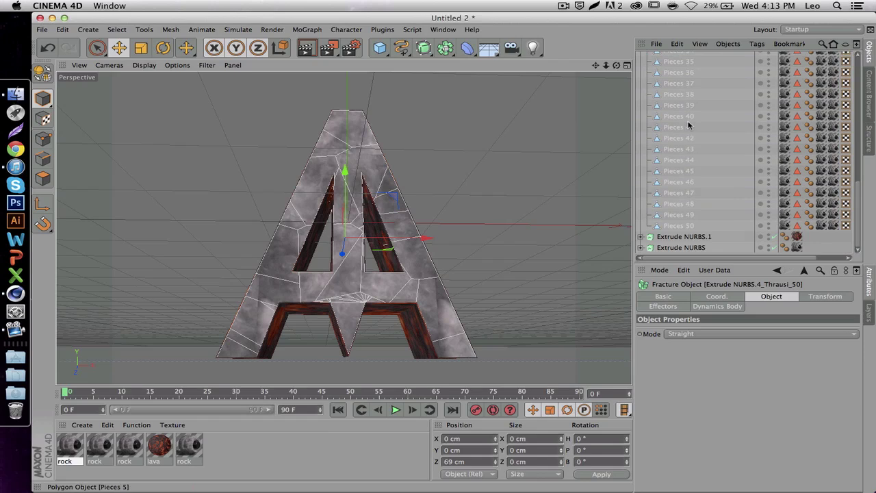
click(687, 126)
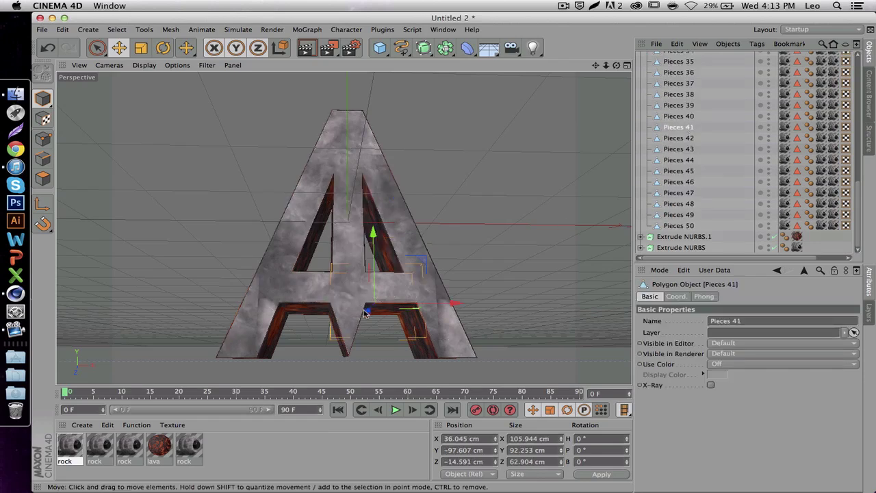
mouse_move(366, 312)
mouse_down()
mouse_move(402, 309)
mouse_move(361, 320)
mouse_move(369, 321)
mouse_up()
key(ctrl+z)
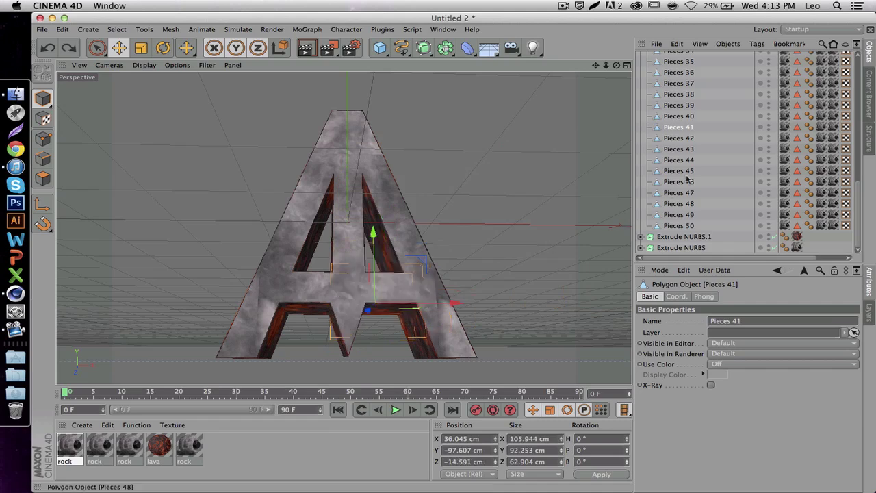
scroll(699, 128, up, 10)
click(640, 58)
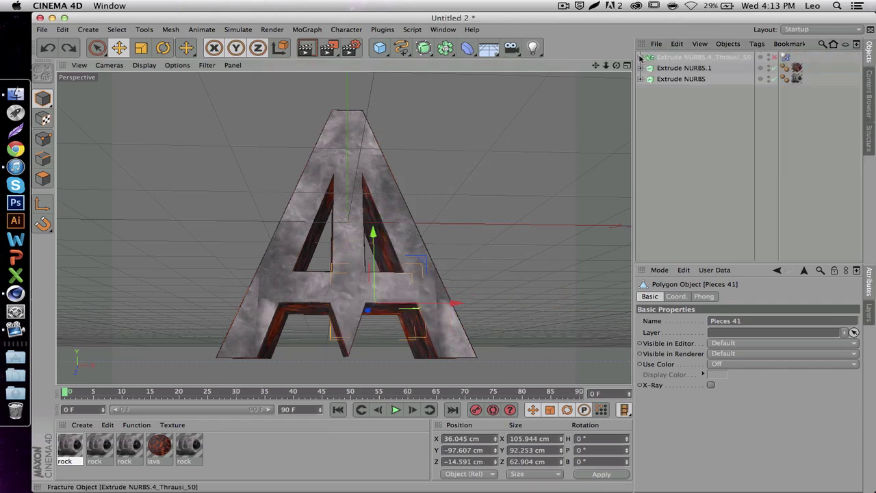
- Try a Random effector on the Thrausi fracture object, and delete the effector
click(659, 58)
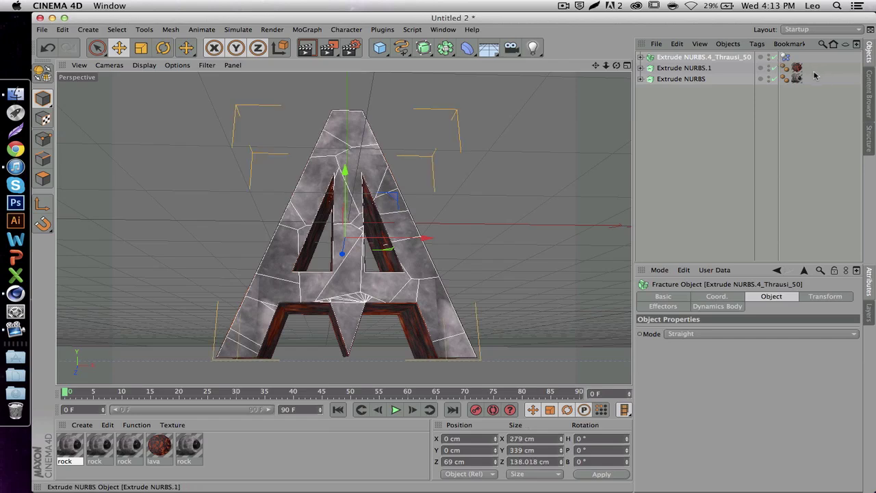
click(307, 30)
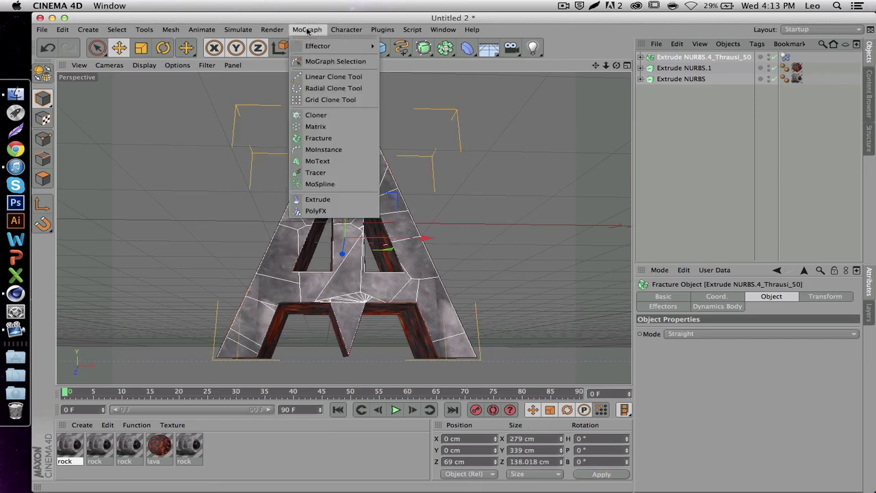
mouse_move(316, 46)
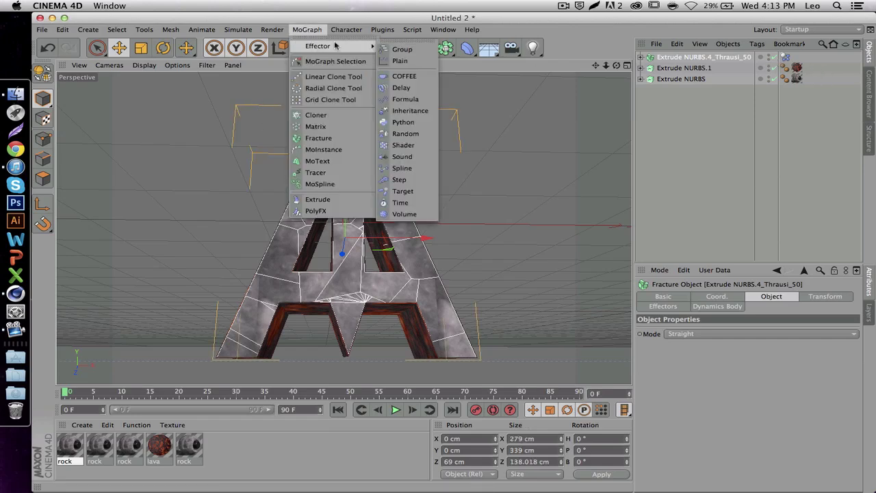
click(402, 134)
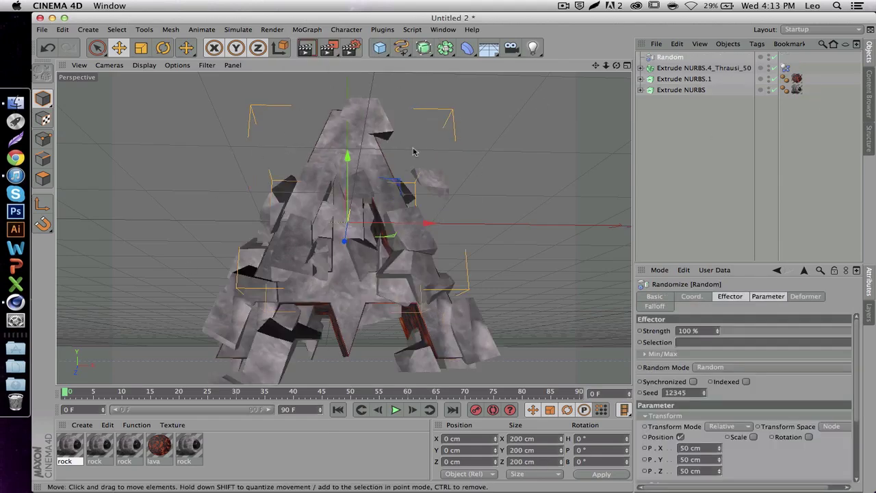
click(674, 69)
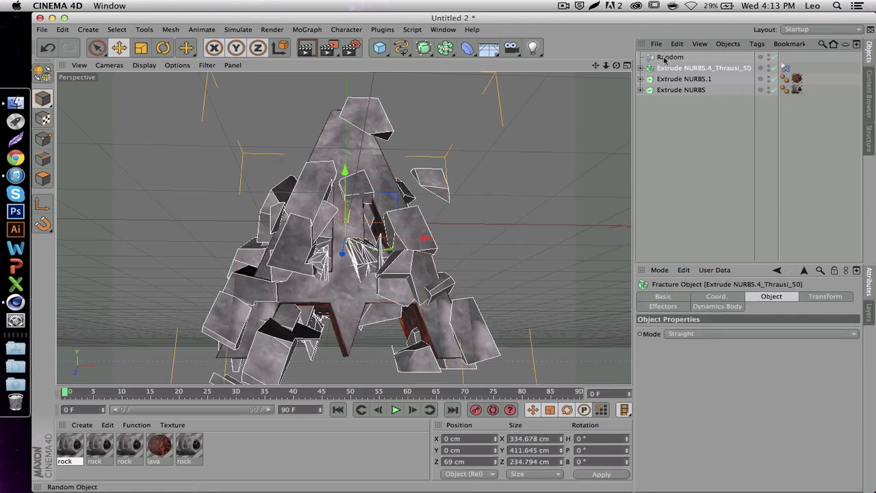
click(664, 58)
key(BackSpace)
- Add a MoGraph Random effector to the Thrausi fracture object and check the object's assigned effectors
click(681, 58)
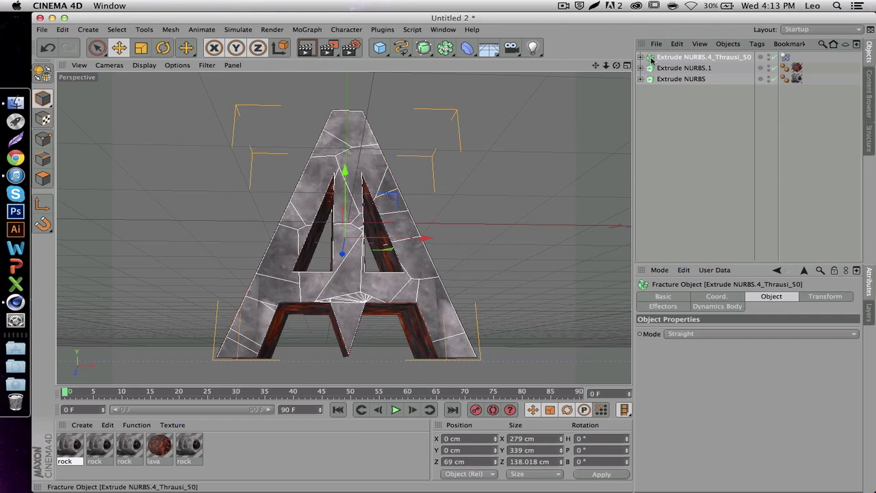
click(663, 306)
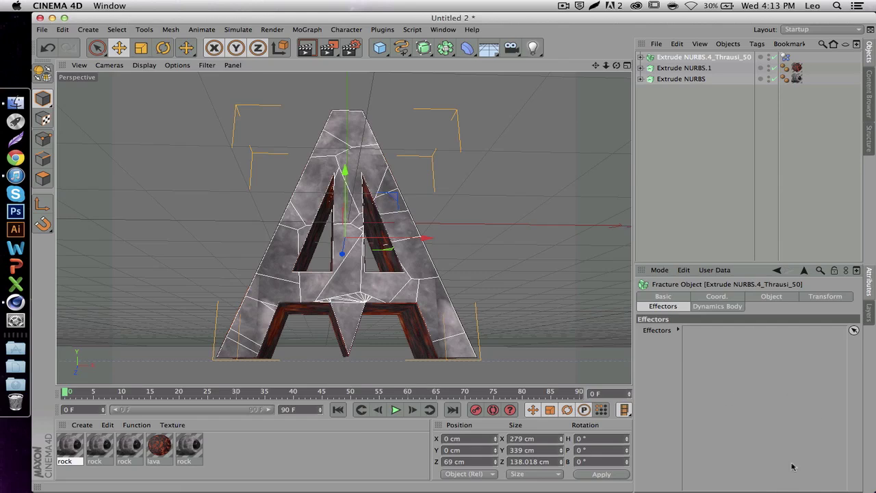
click(307, 29)
mouse_move(312, 46)
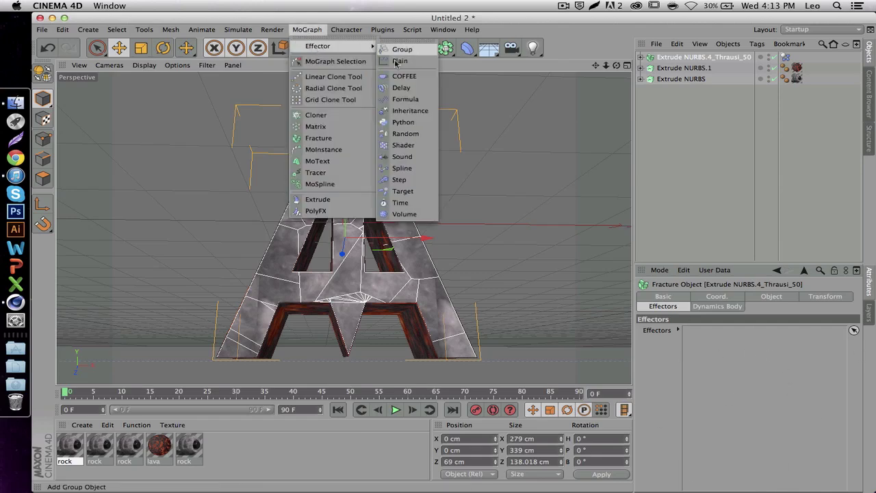
click(403, 137)
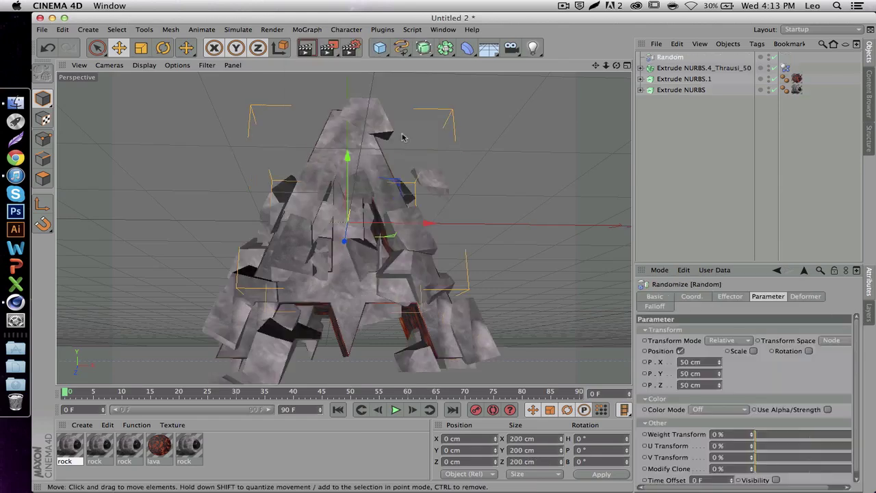
click(715, 68)
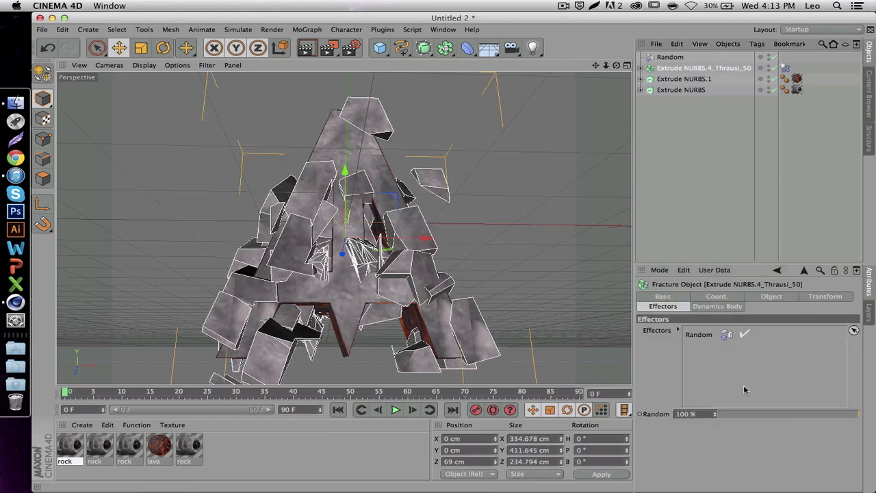
- Set the Random effector's position offsets to X -51 cm, Y -57 cm and Z 208 cm
click(670, 56)
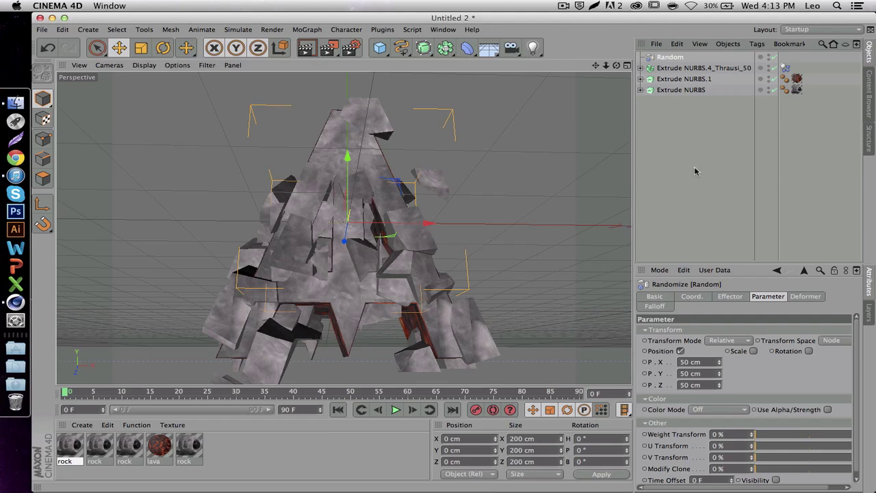
click(780, 297)
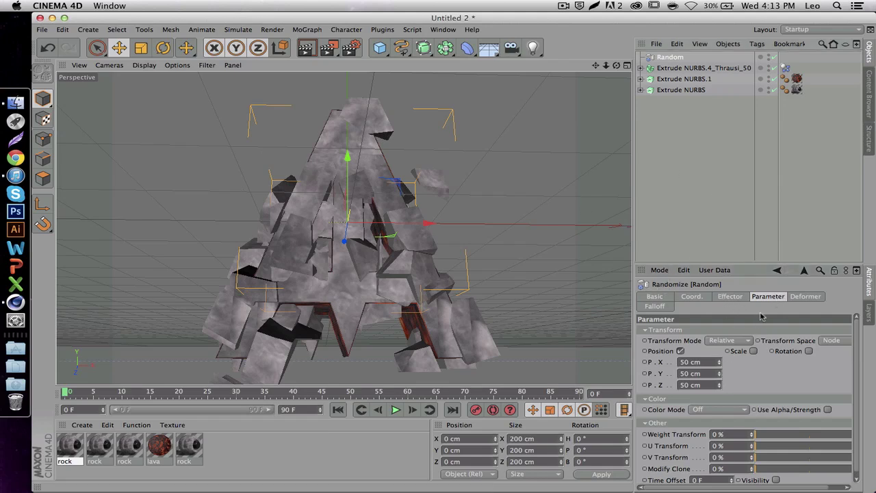
mouse_move(718, 361)
mouse_down()
mouse_move(691, 362)
mouse_move(712, 362)
mouse_up()
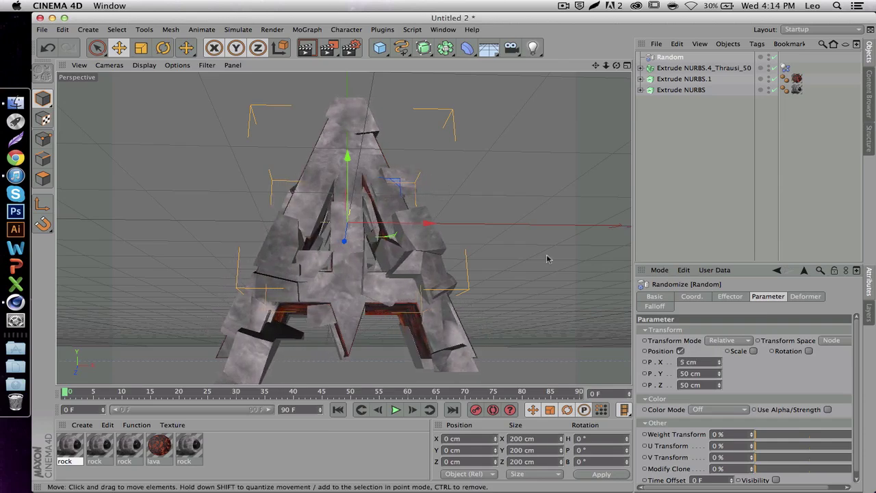
mouse_move(718, 375)
mouse_down()
mouse_move(691, 375)
mouse_move(740, 386)
mouse_move(705, 361)
mouse_move(718, 364)
mouse_up()
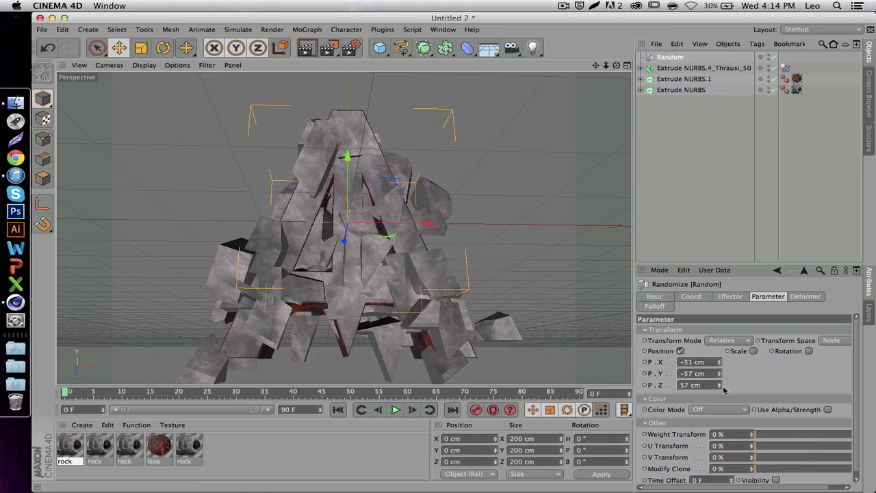
drag(719, 387, 733, 387)
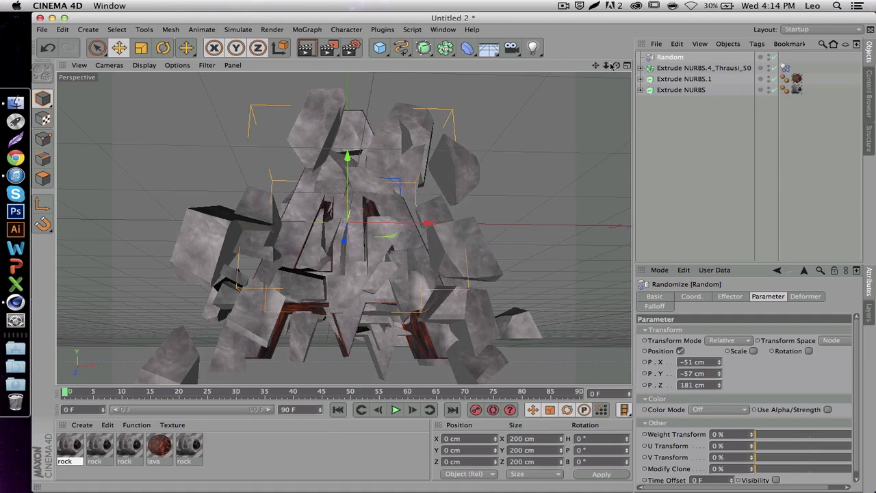
drag(611, 65, 635, 66)
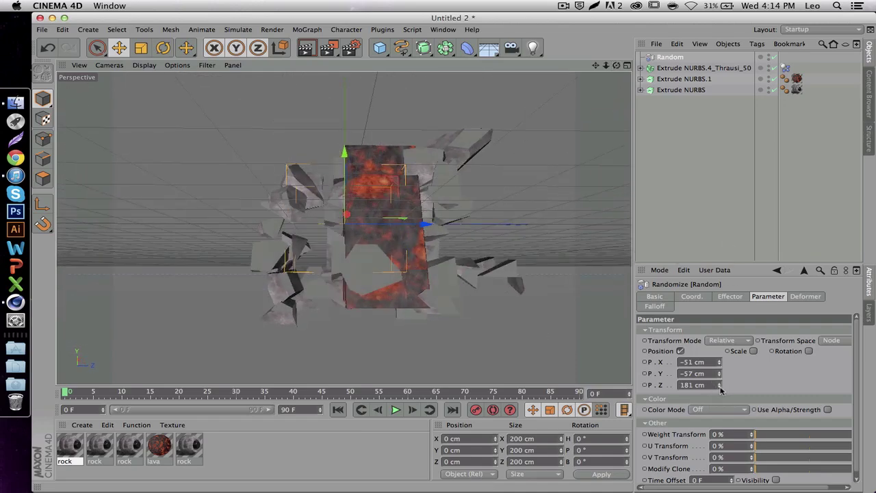
drag(719, 384, 719, 356)
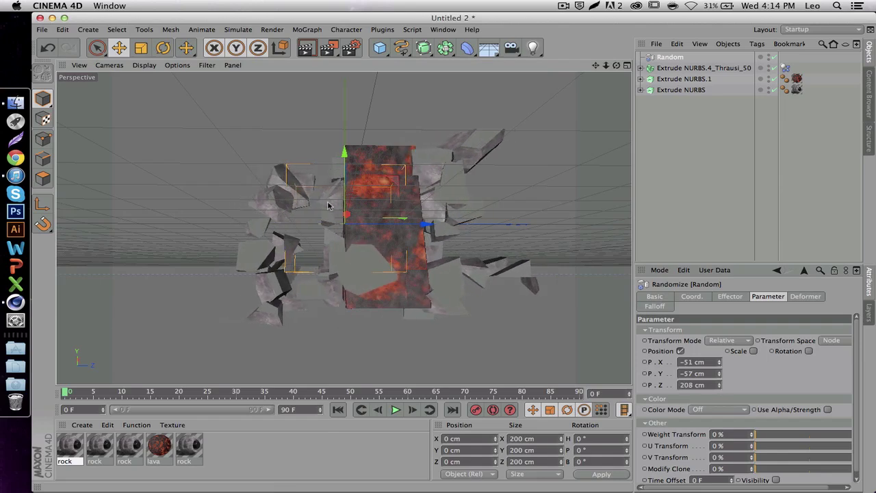
- Move the scattered fracture object back along the Z axis to about 206 cm, behind the letter's front face
click(674, 69)
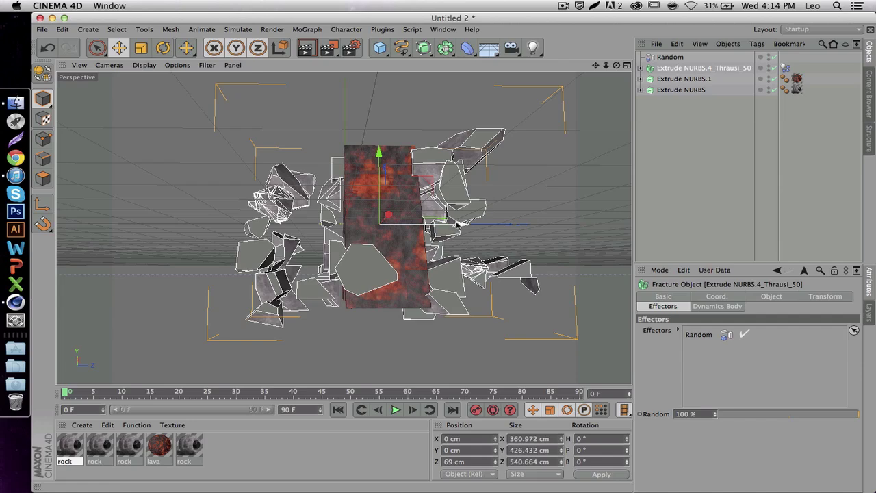
drag(457, 224, 518, 223)
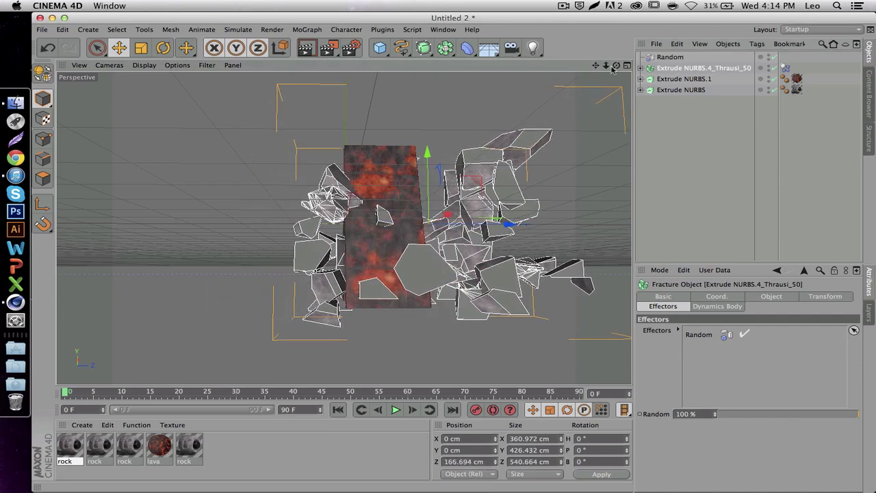
drag(613, 68, 609, 66)
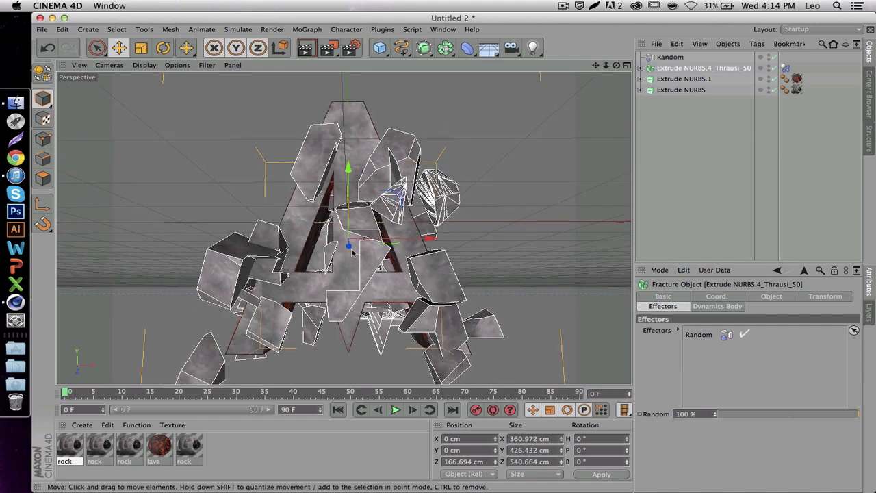
drag(349, 246, 321, 253)
click(526, 254)
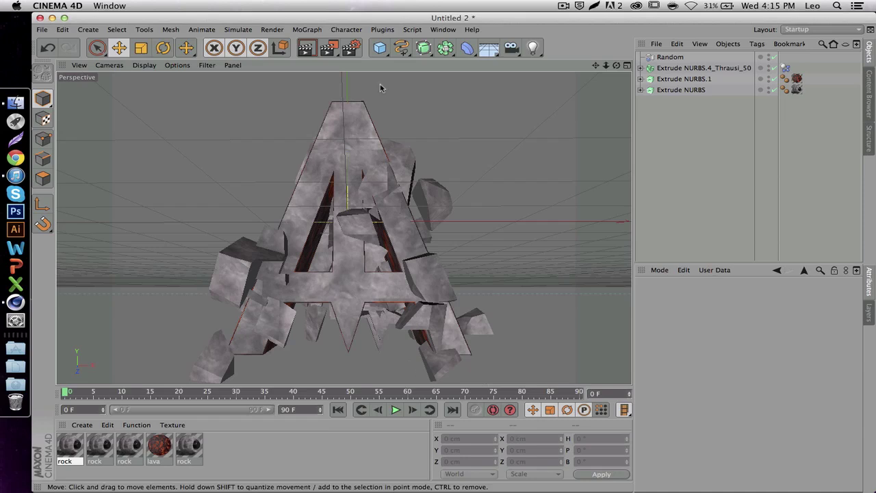
- Duplicate the Thrausi fracture object with its Random effector assignment
click(681, 69)
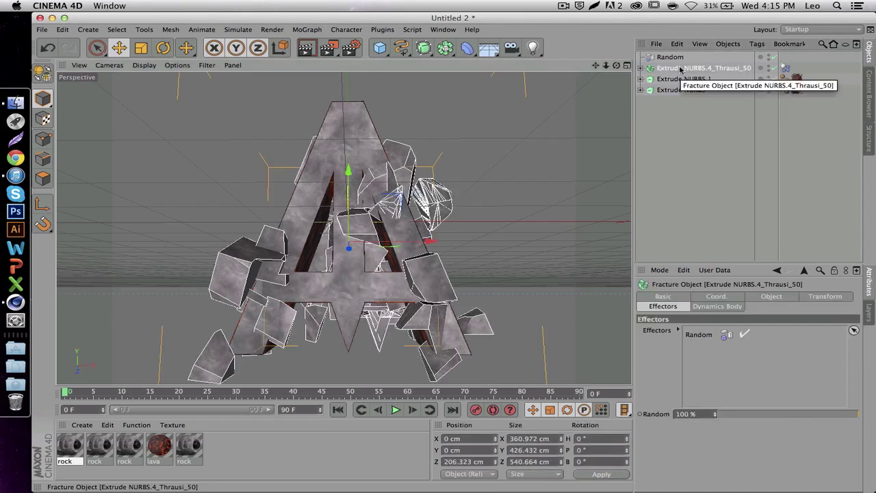
key(ctrl+c)
key(ctrl+v)
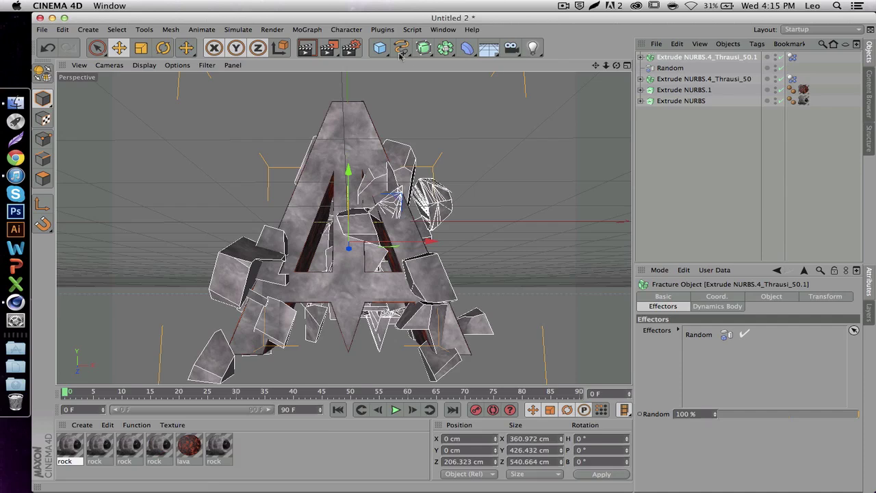
- Add an Atom Array object with cylinder radius and sphere radius both set to 0.5 cm
click(444, 49)
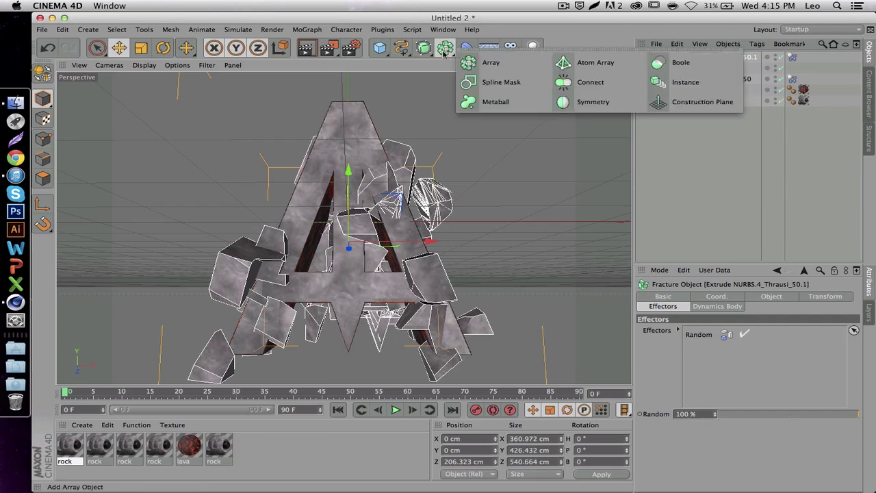
click(590, 63)
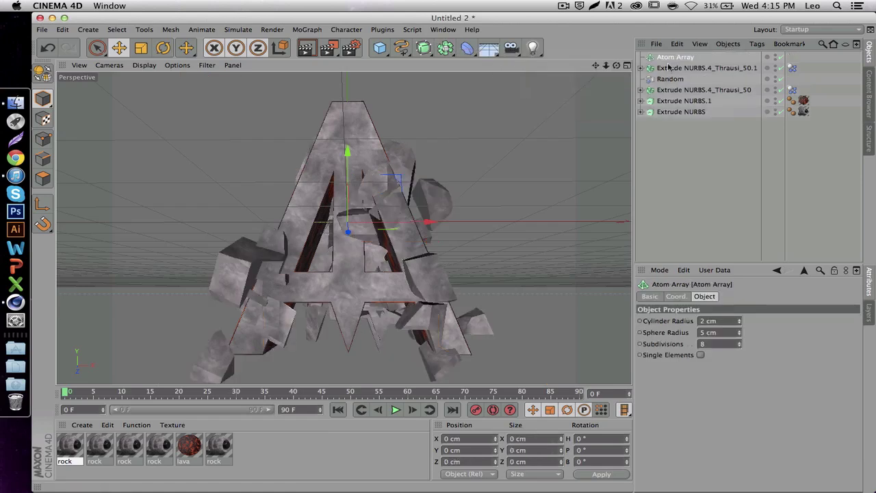
click(701, 333)
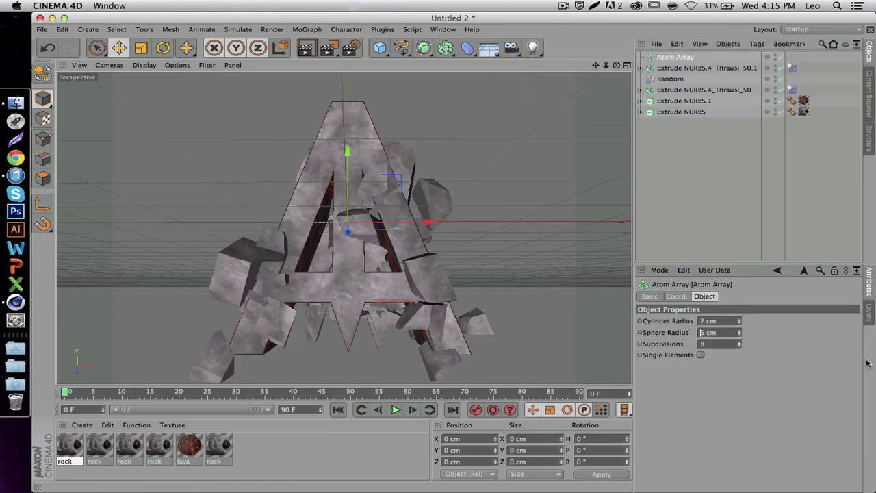
text(0.5)
key(Return)
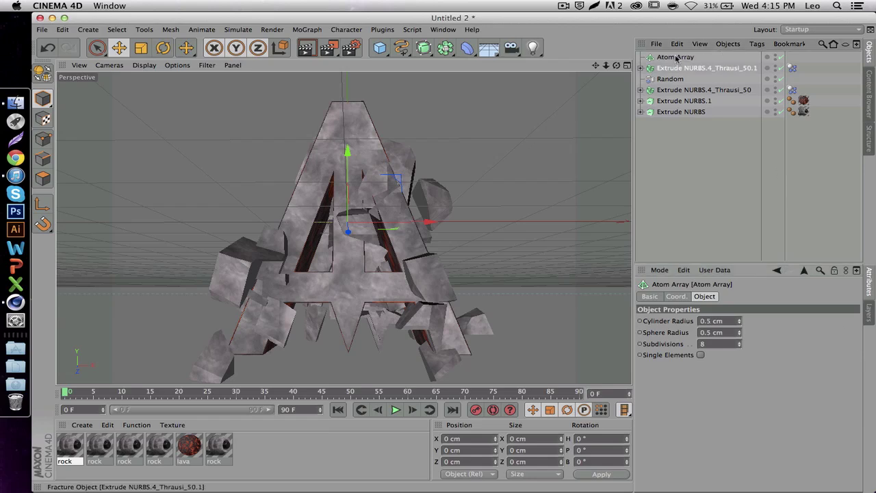
- Make the duplicated fracture object a child of the Atom Array and collapse the group
drag(705, 68, 676, 57)
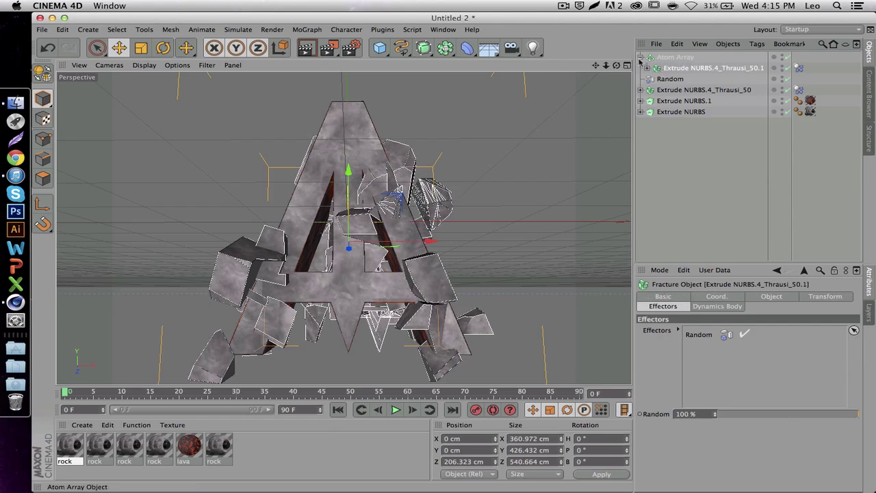
key(Delete)
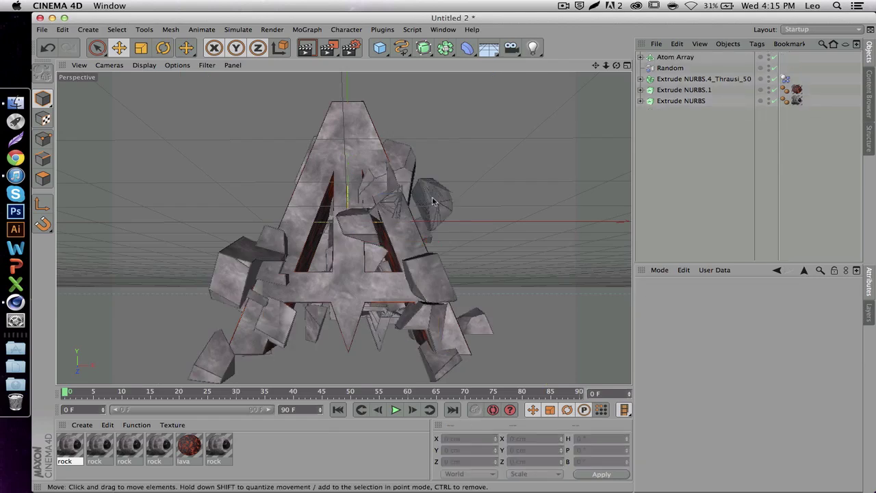
scroll(432, 201, up, 6)
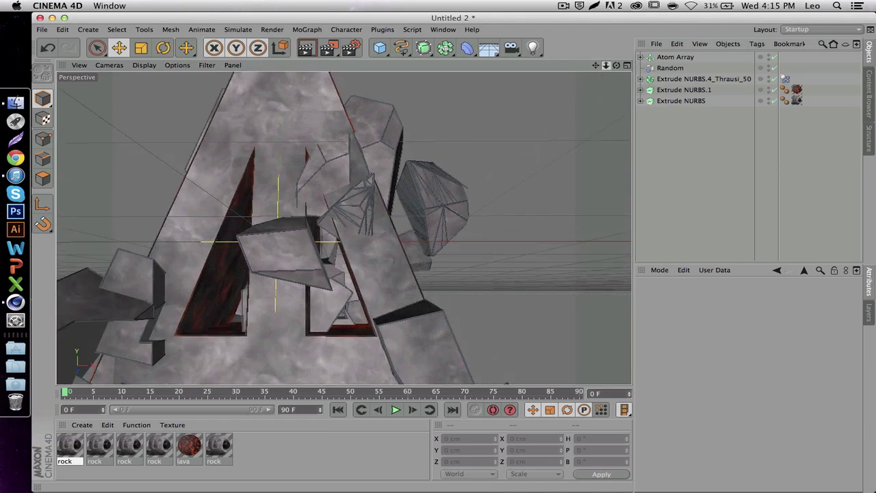
- Create a new material and set its editor preview to Object (Soft Shadow)
drag(606, 65, 520, 65)
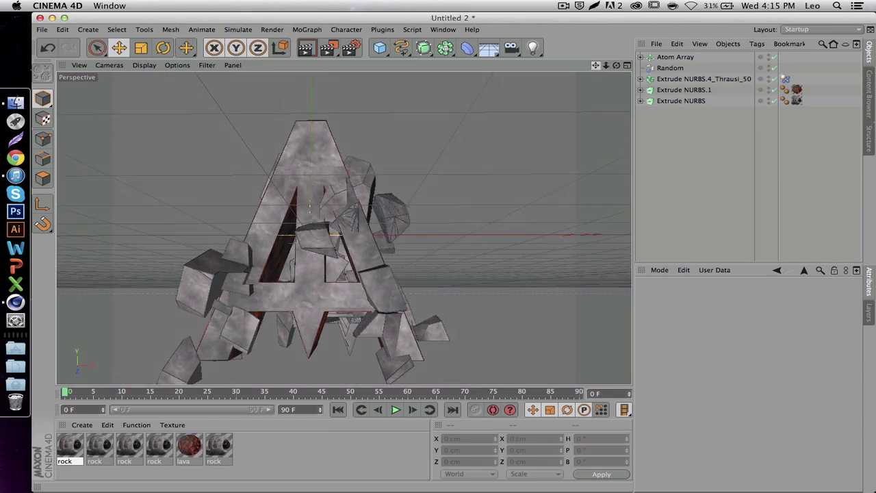
mouse_move(605, 65)
mouse_down()
mouse_move(558, 69)
mouse_move(607, 69)
mouse_move(596, 70)
mouse_up()
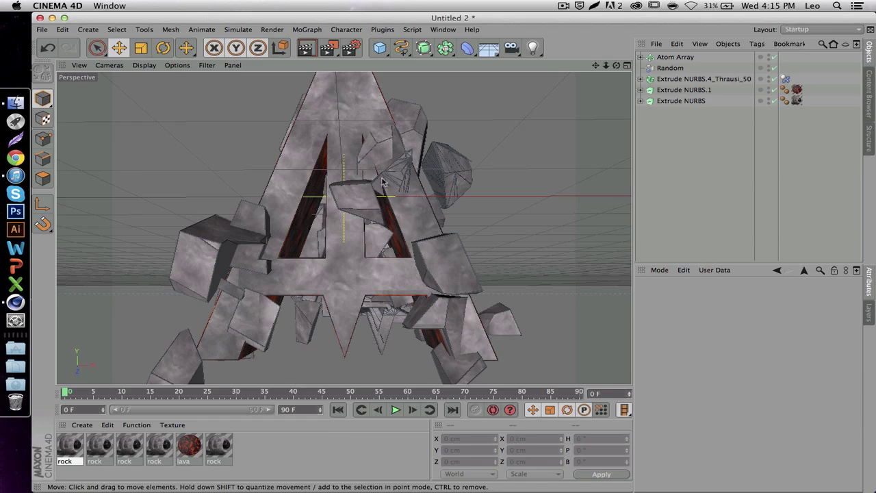
click(251, 461)
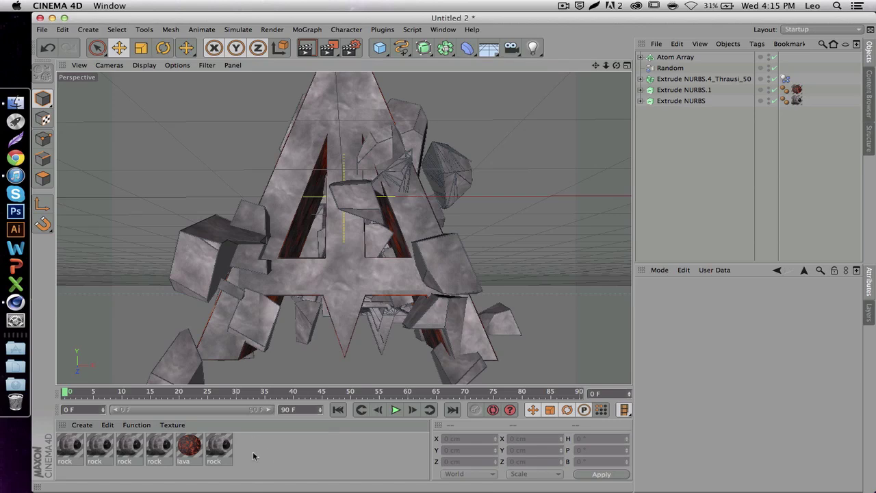
double_click(257, 453)
click(75, 424)
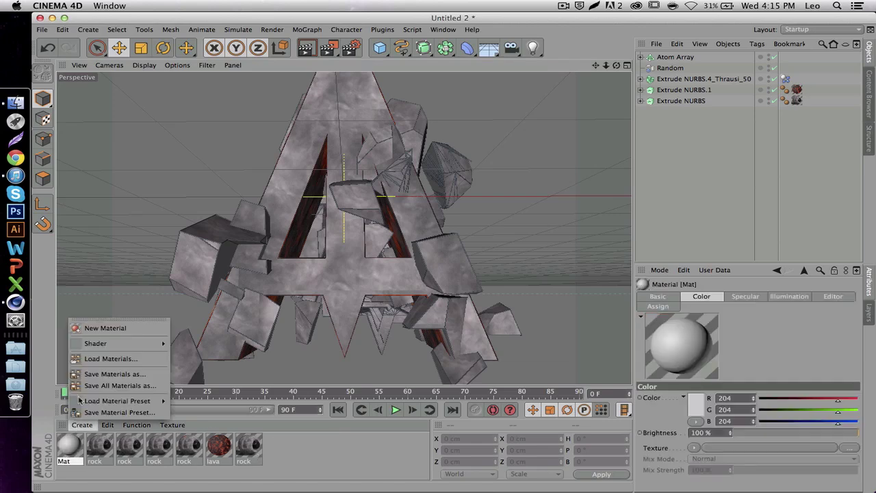
click(67, 445)
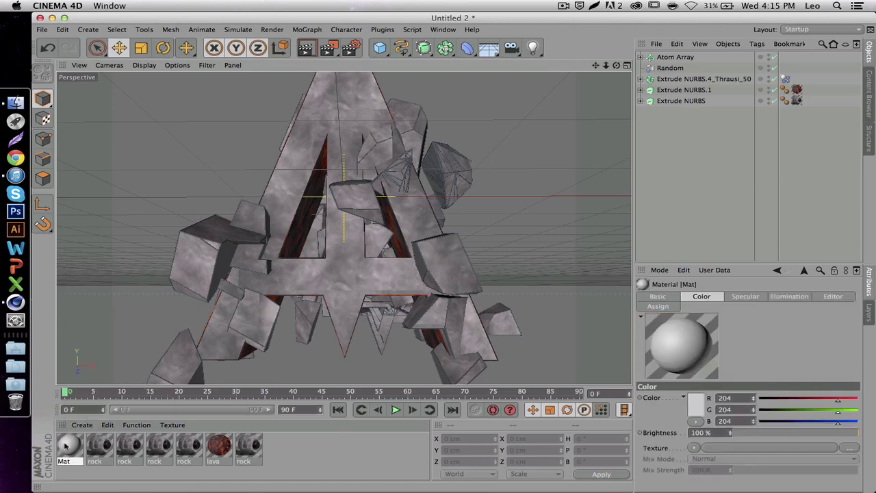
double_click(68, 446)
right_click(208, 116)
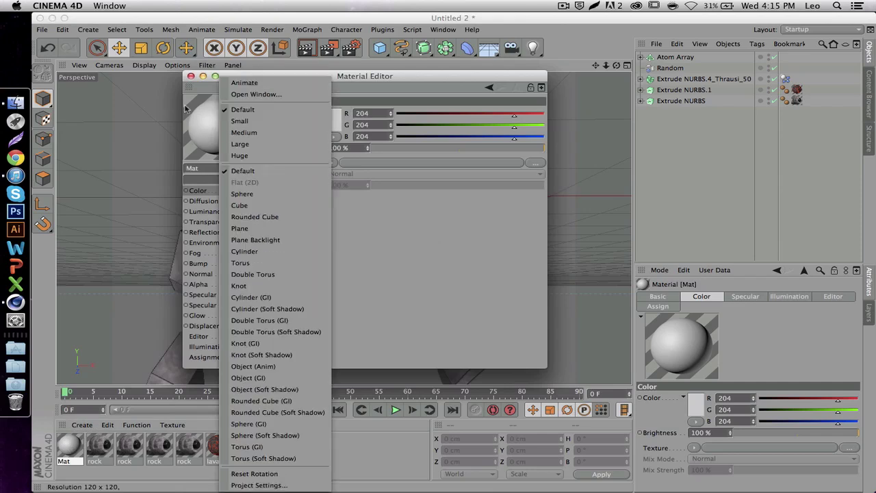
click(264, 388)
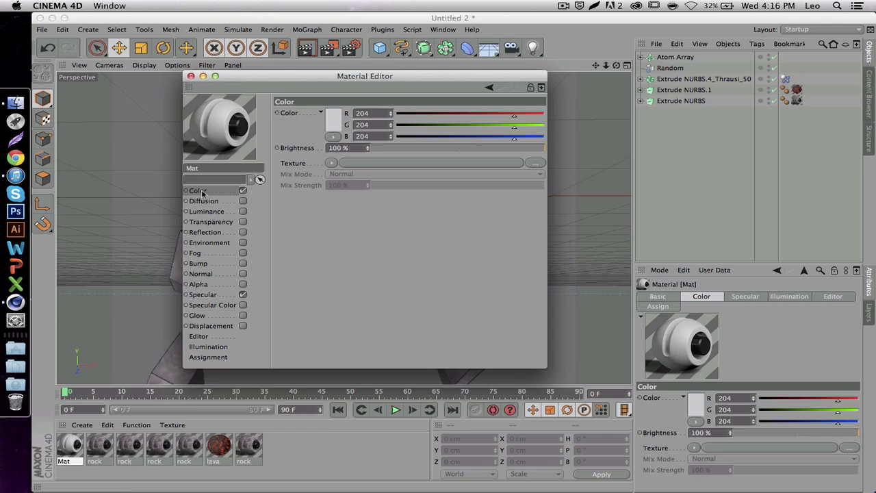
- Set the new material's color to dark gray, RGB 94, 94, 94, and assign the material to the Atom Array
click(338, 119)
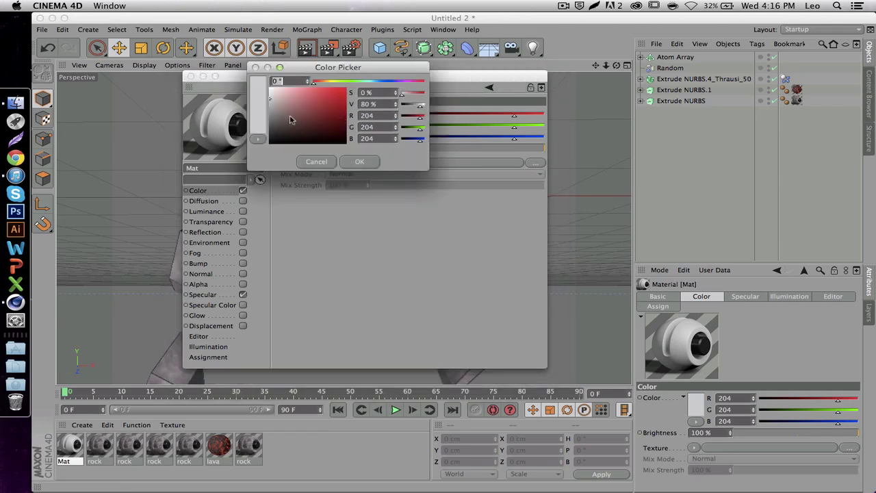
drag(284, 121, 249, 123)
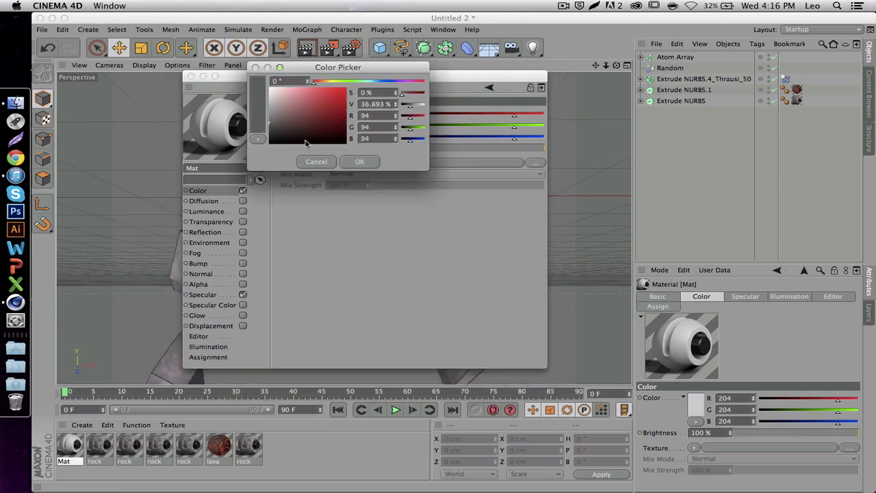
click(361, 162)
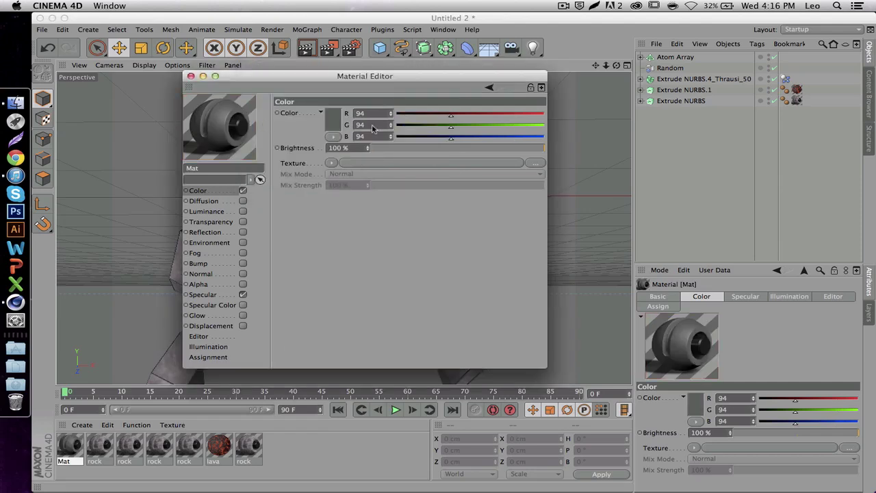
click(191, 76)
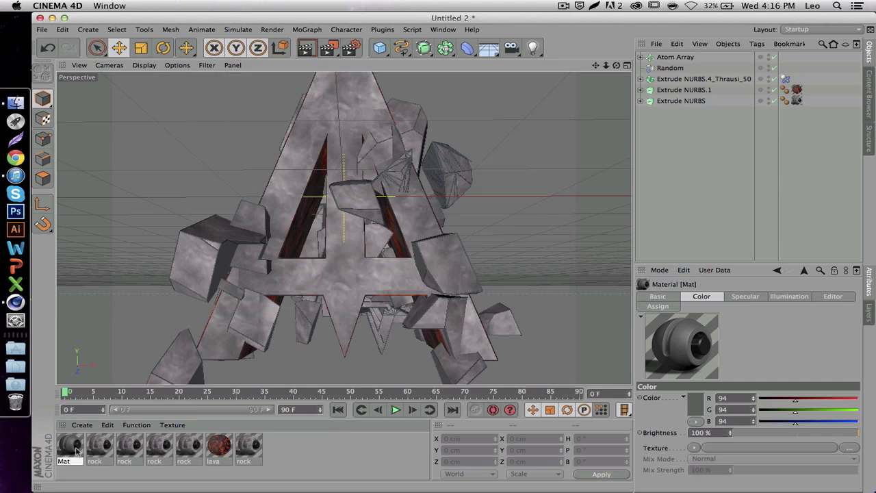
drag(606, 184, 679, 60)
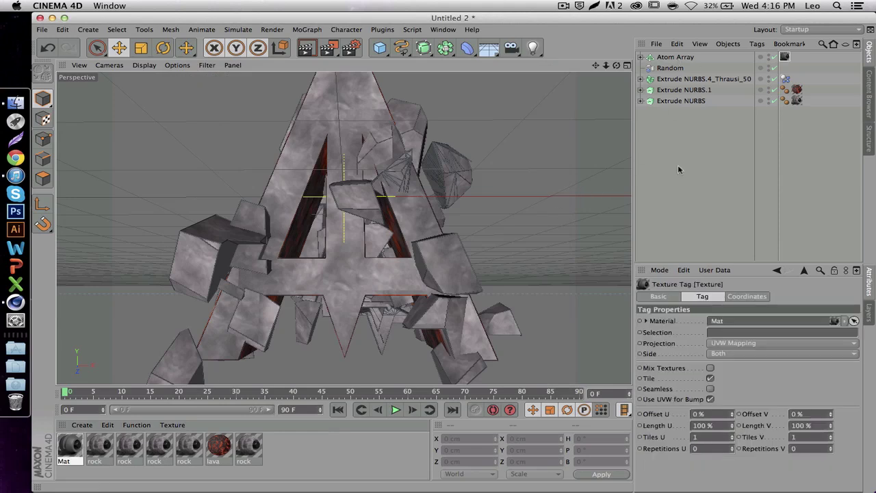
click(706, 187)
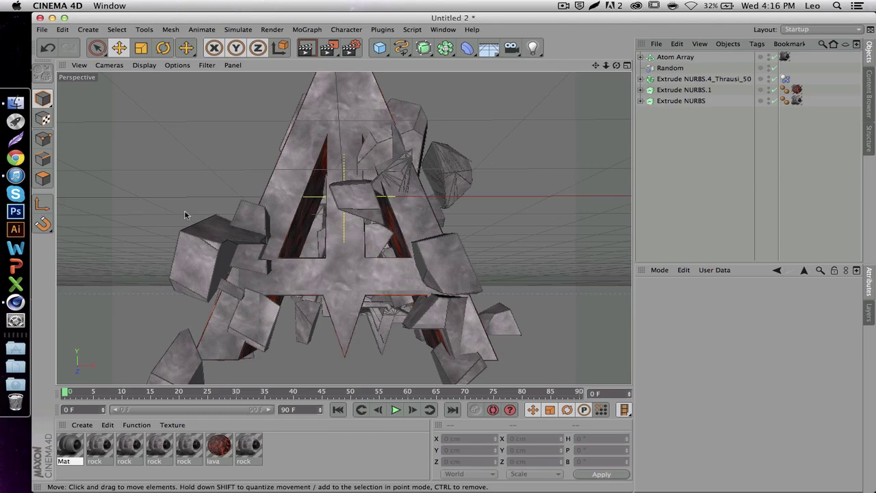
- Rotate both extruded letters, the fracture object and the Atom Array together to about H 12.7°, P -21.9° and B 358.5°
drag(605, 65, 600, 81)
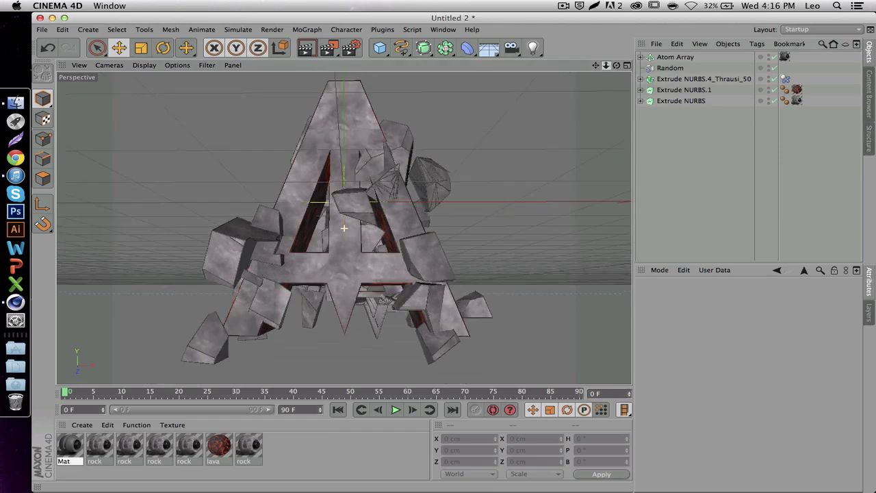
drag(682, 121, 668, 67)
click(682, 121)
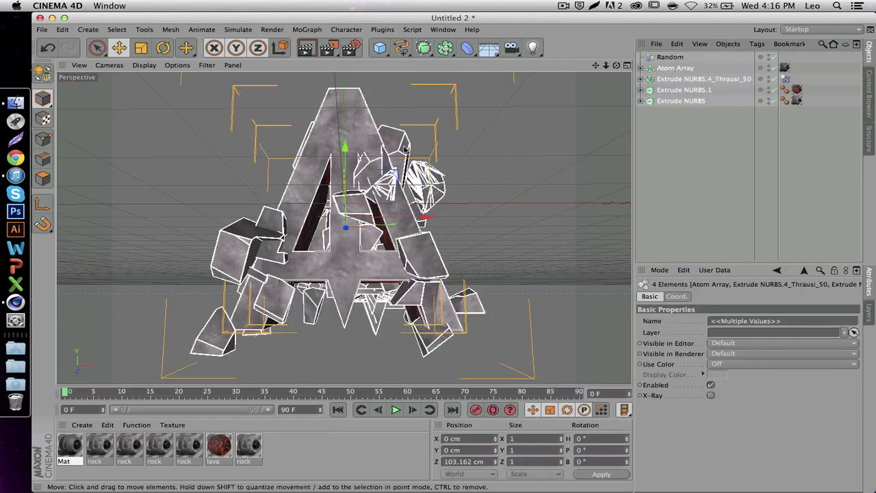
click(163, 49)
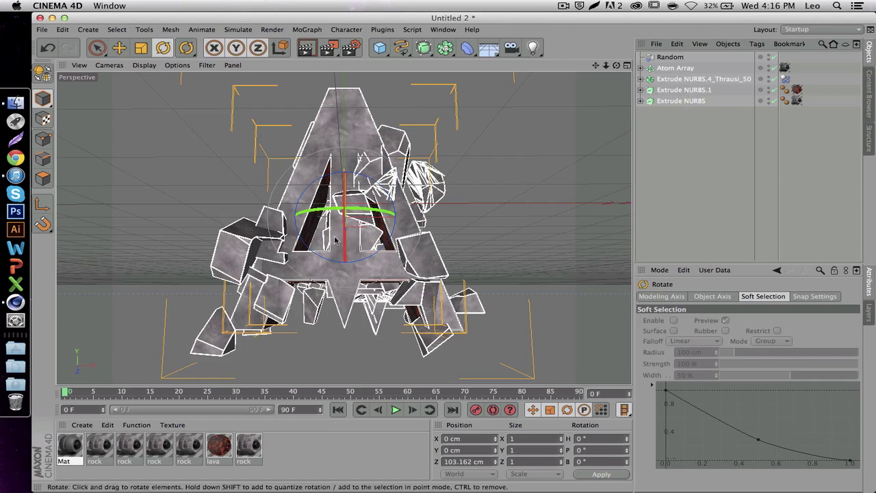
drag(344, 235, 353, 213)
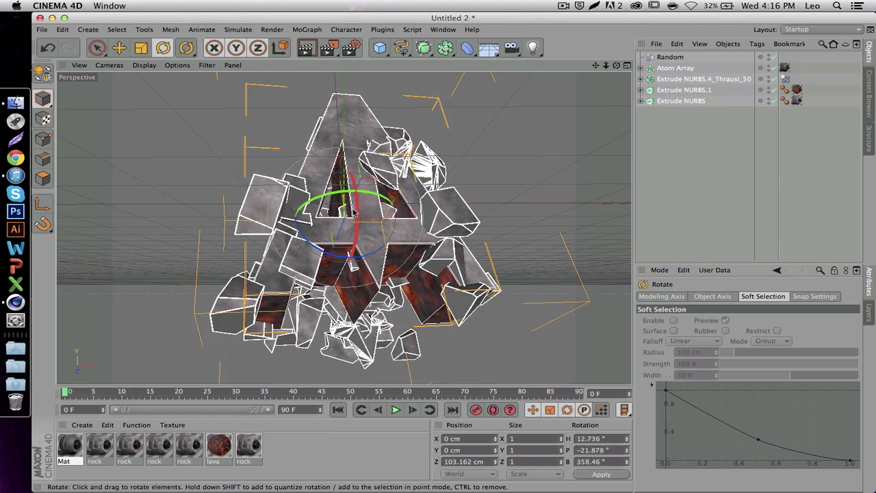
click(559, 190)
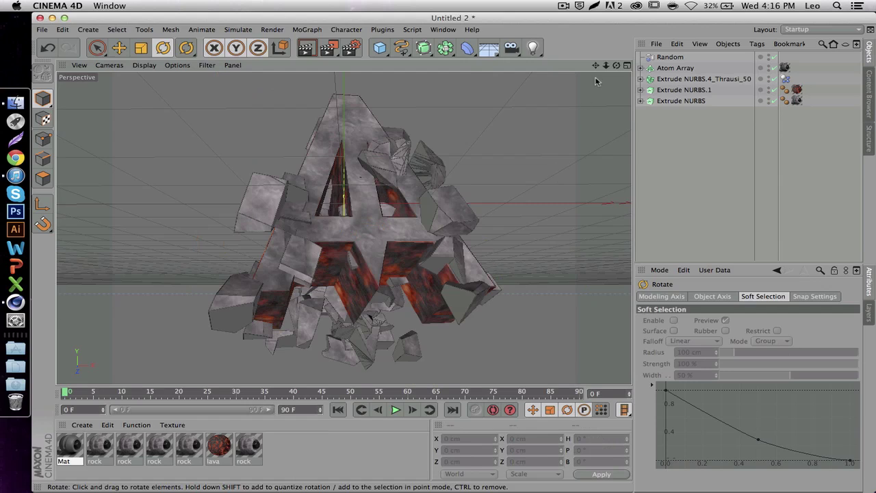
drag(595, 65, 591, 68)
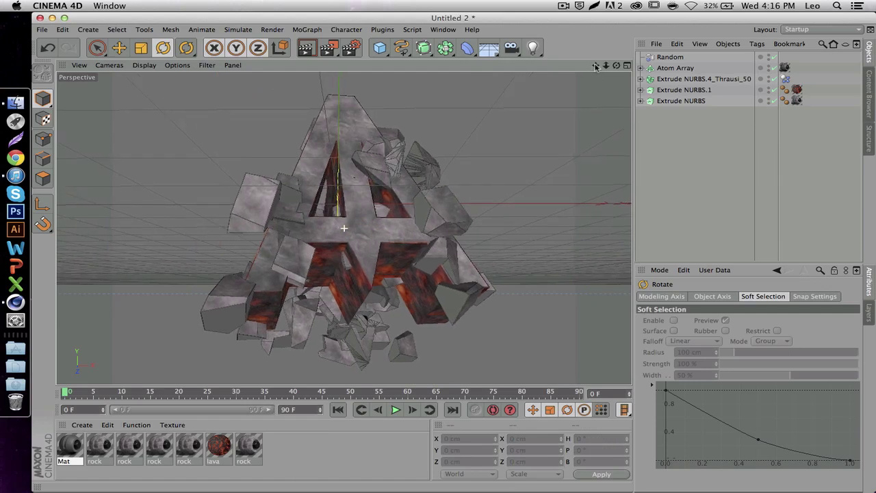
- Set the render output size to 1280 x 720 pixels
click(350, 48)
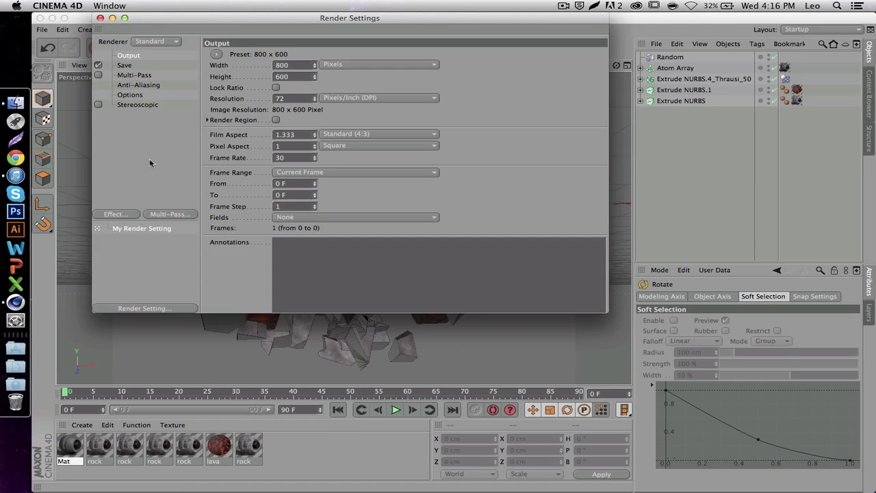
click(216, 55)
mouse_move(230, 64)
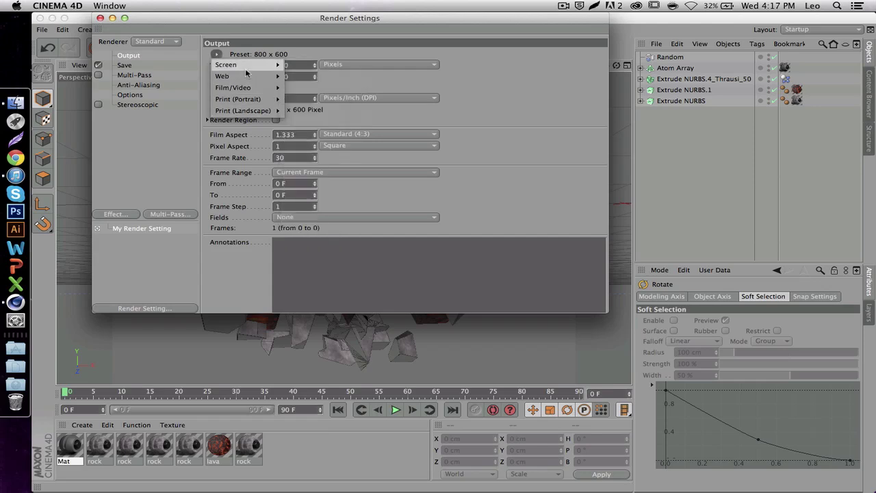
click(489, 98)
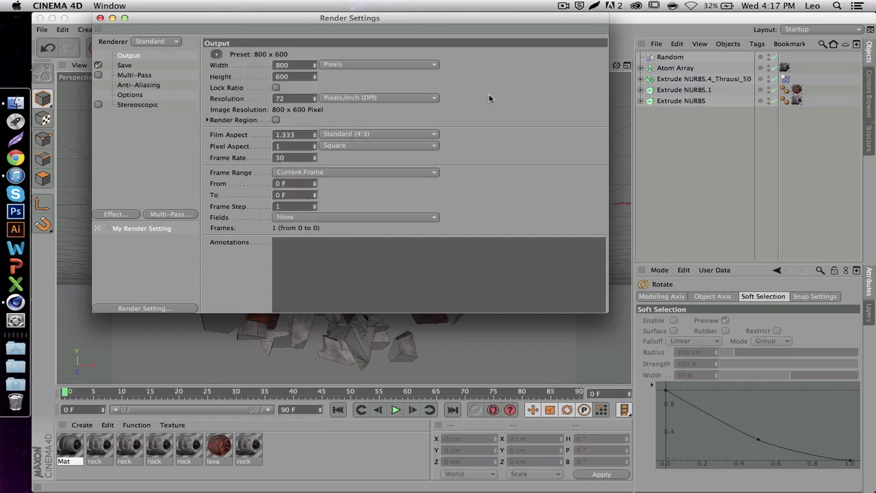
click(290, 65)
text(12)
key(Return)
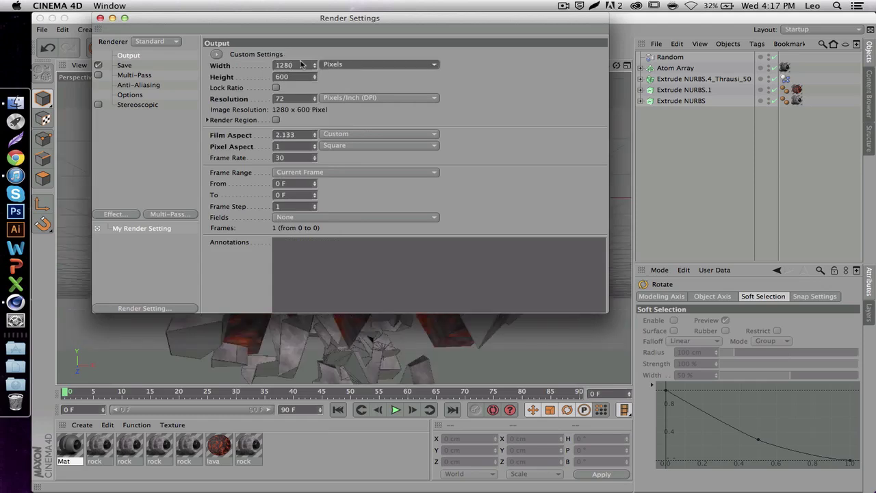
click(301, 77)
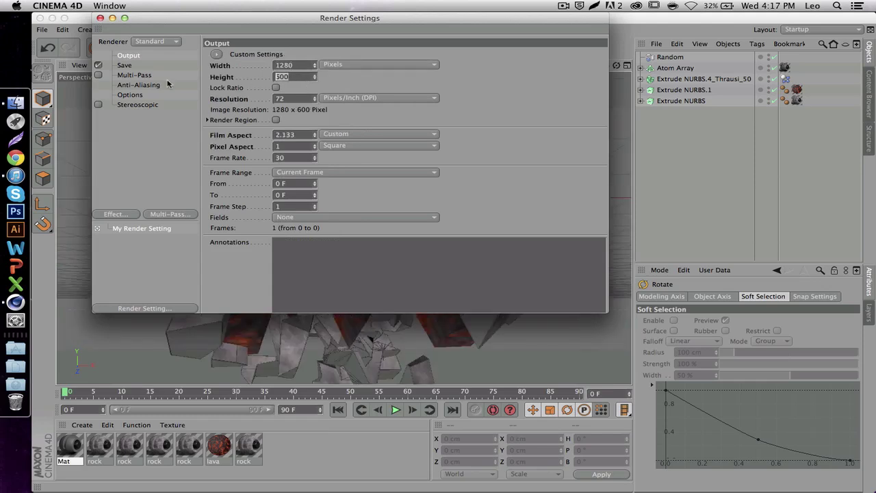
text(720)
key(Return)
- Set the render save format to PNG and enable the alpha channel
click(124, 65)
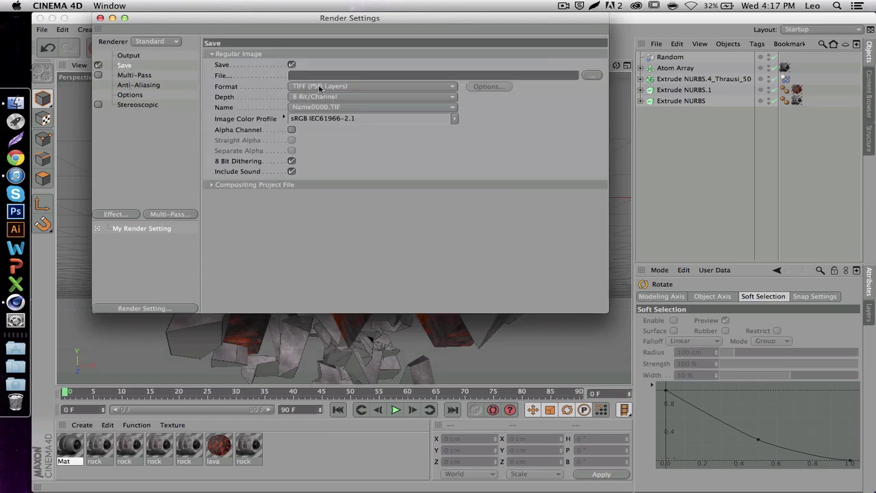
click(320, 88)
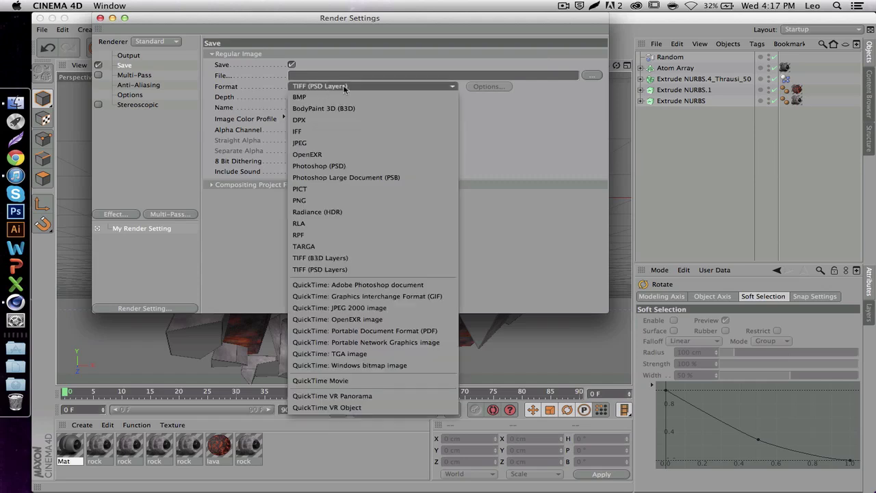
click(317, 201)
click(292, 131)
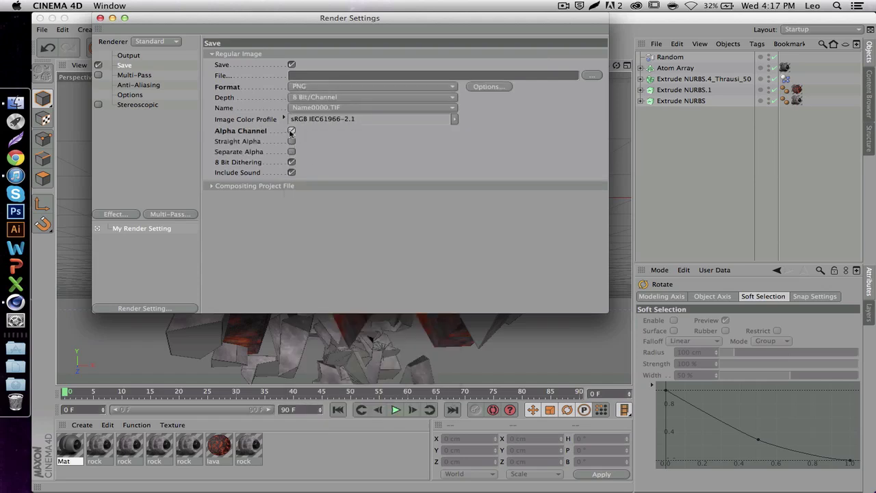
- Add Ambient Occlusion and Global Illumination effects to the render settings
click(125, 143)
click(117, 214)
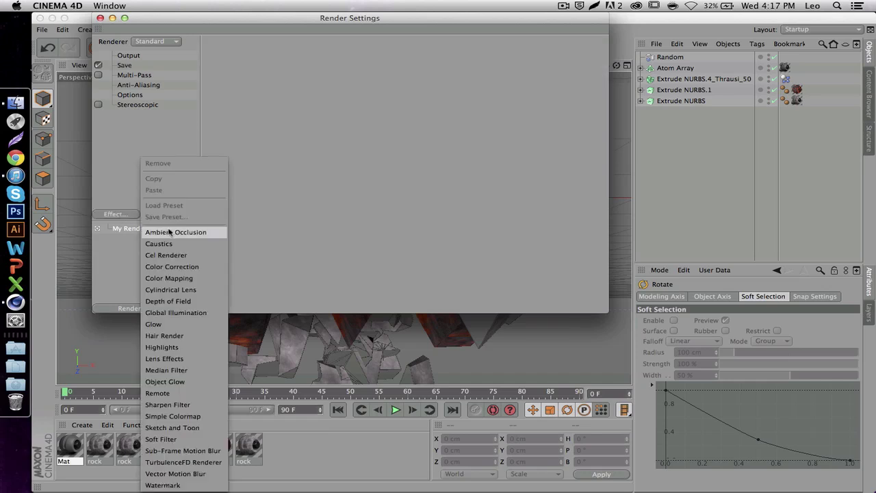
click(169, 232)
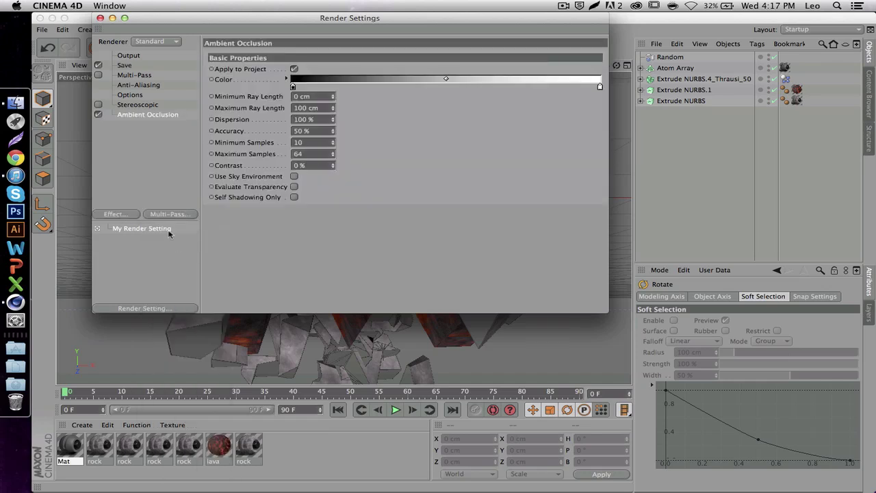
click(114, 214)
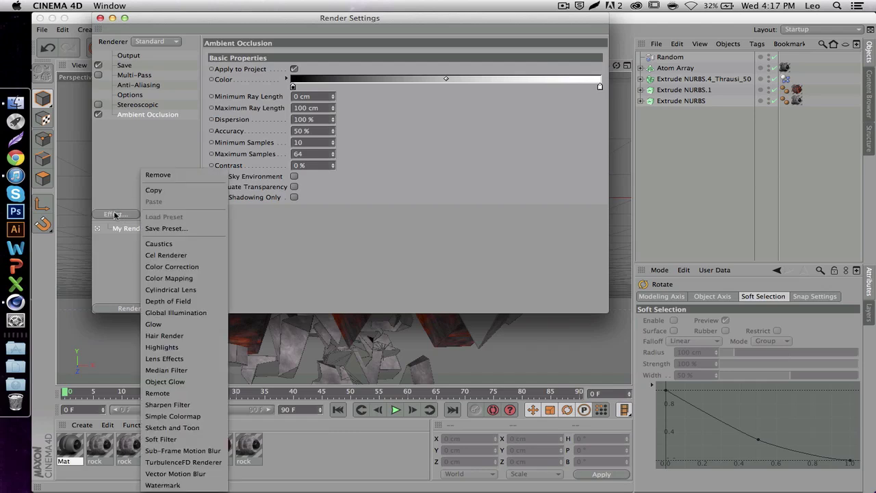
click(176, 312)
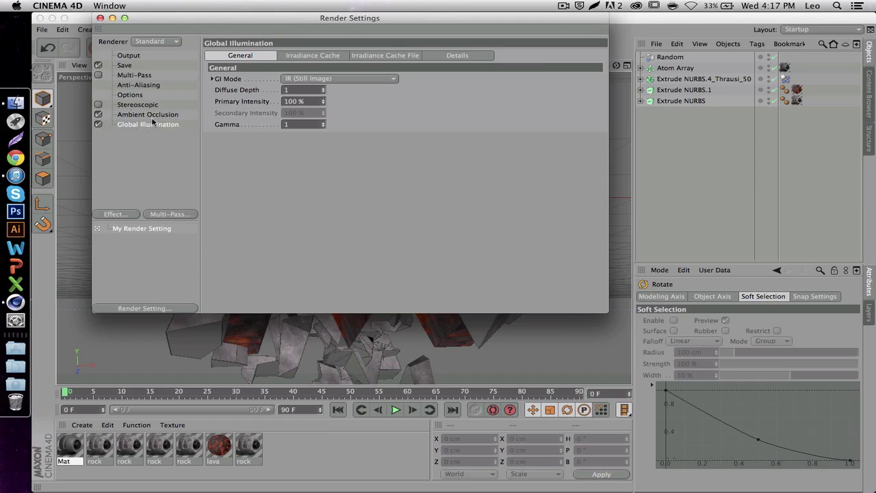
click(100, 18)
- Test-render a small region on the upper part of the letter, just beside its inner triangular opening
click(351, 47)
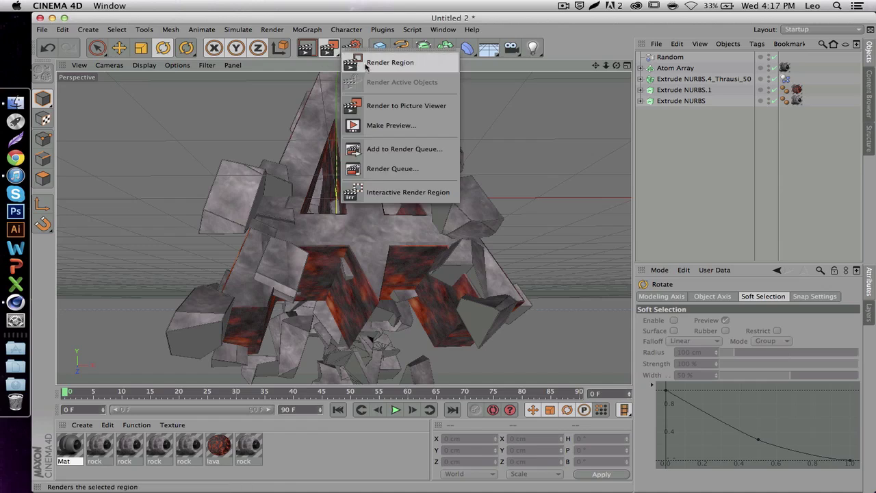
click(366, 63)
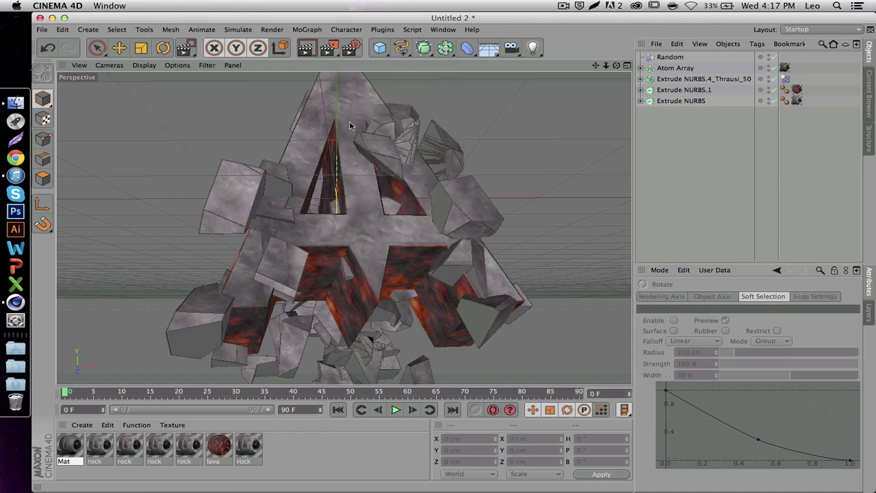
drag(349, 124, 392, 173)
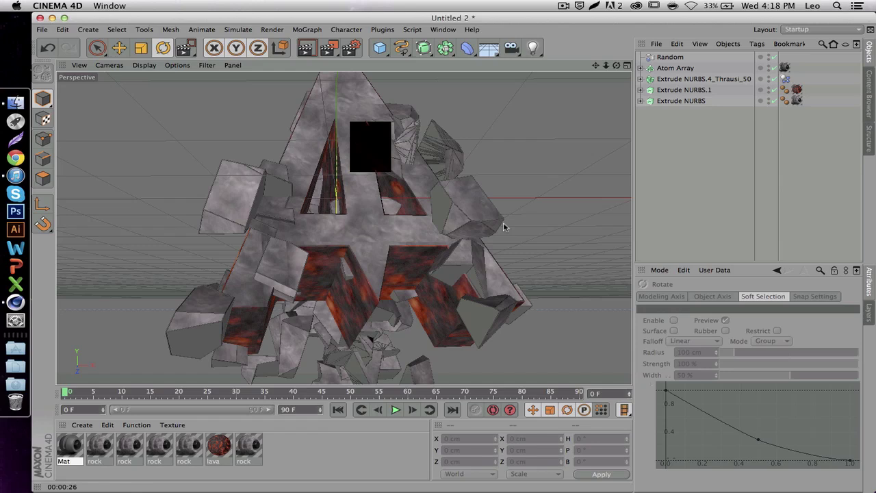
click(367, 151)
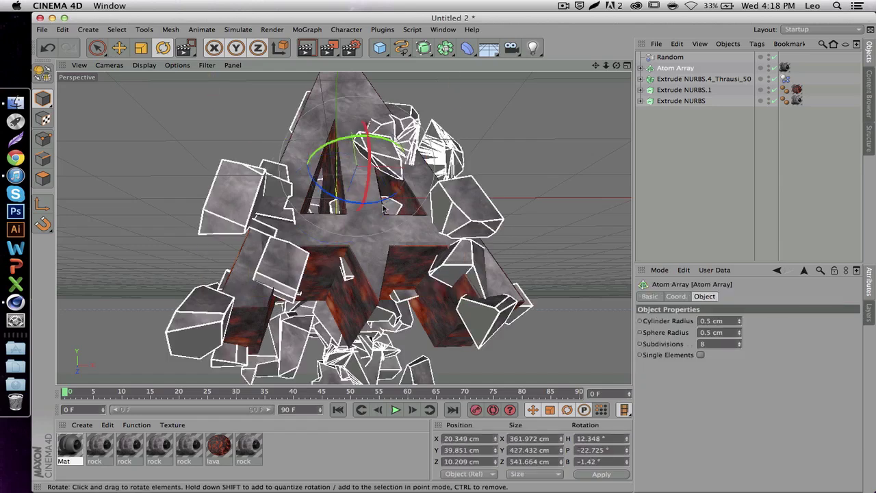
- Disable the Global Illumination effect in the render settings
click(149, 126)
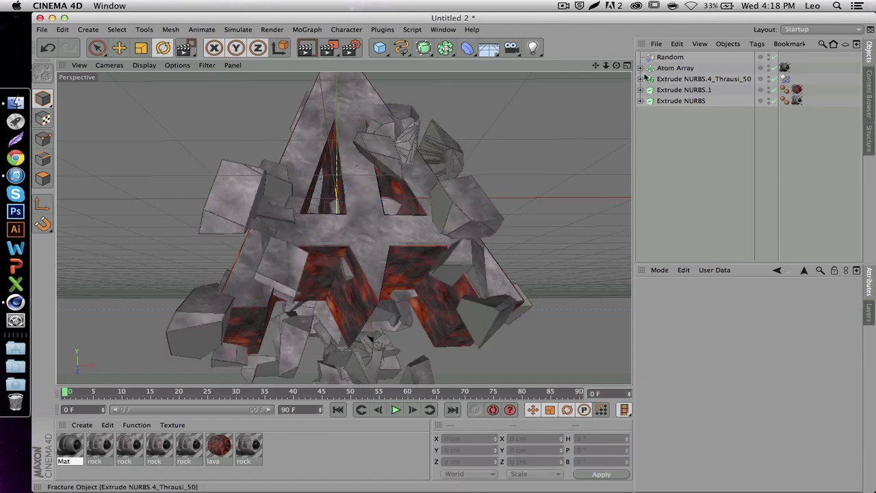
drag(606, 65, 475, 195)
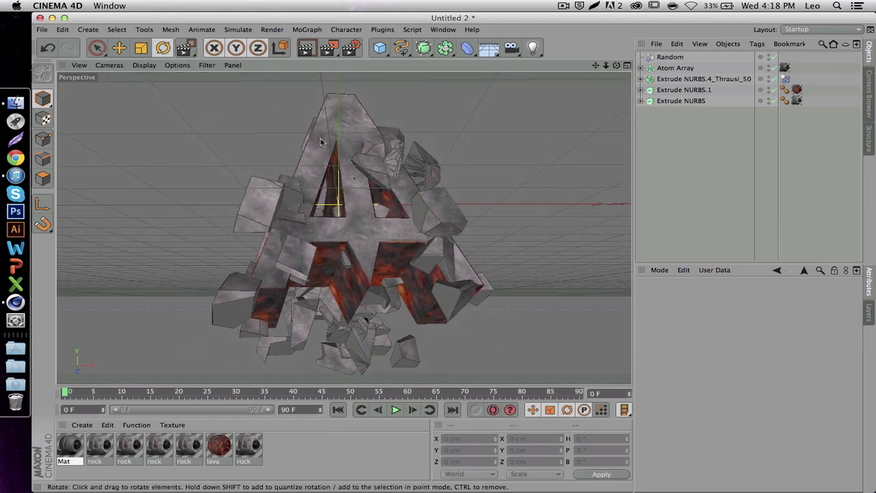
click(351, 49)
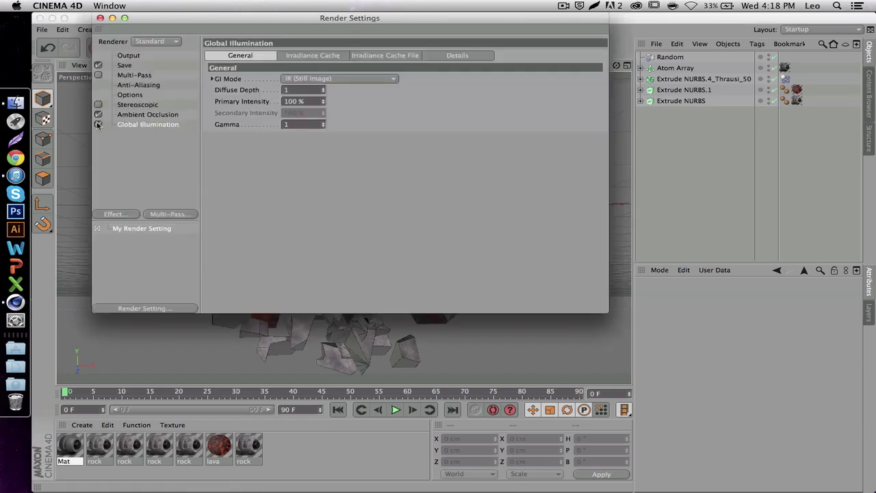
click(97, 125)
key(super+w)
- Test-render a region over the letter's upper middle, around its inner openings and the adjoining rocks
click(336, 49)
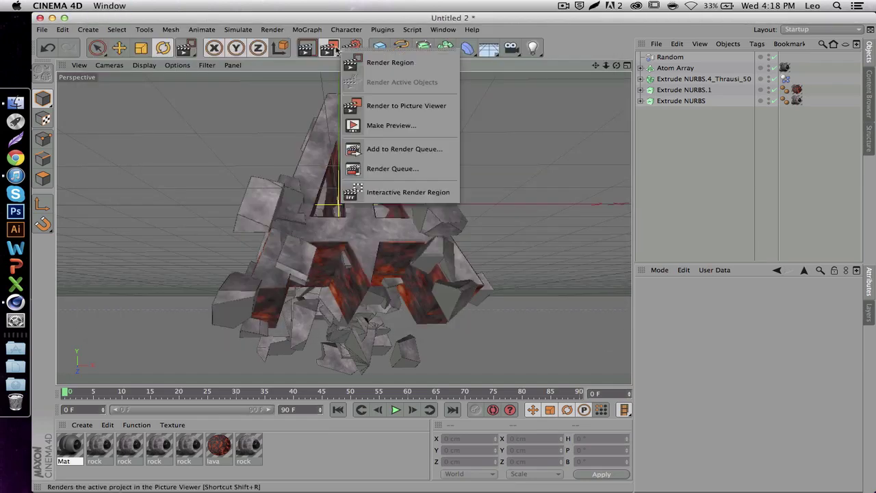
click(387, 62)
drag(344, 137, 415, 198)
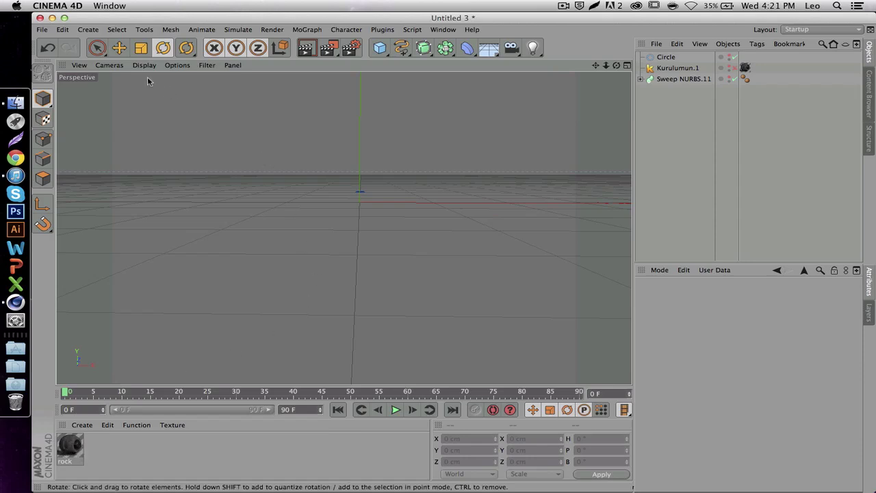
- Set the mix strength of the rock material's color texture to 25%
click(68, 448)
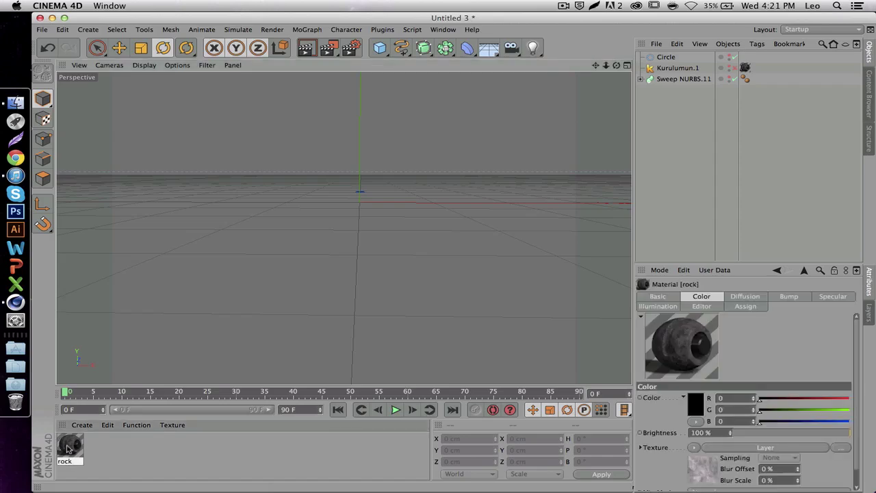
double_click(67, 448)
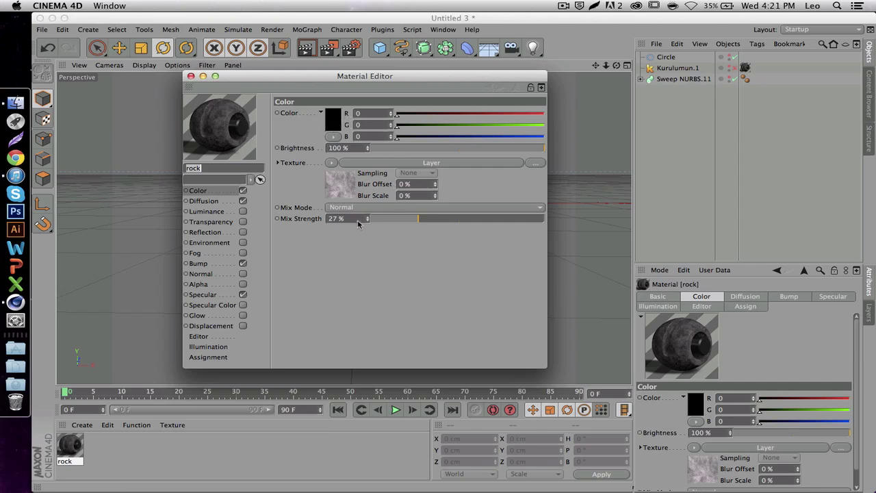
click(498, 218)
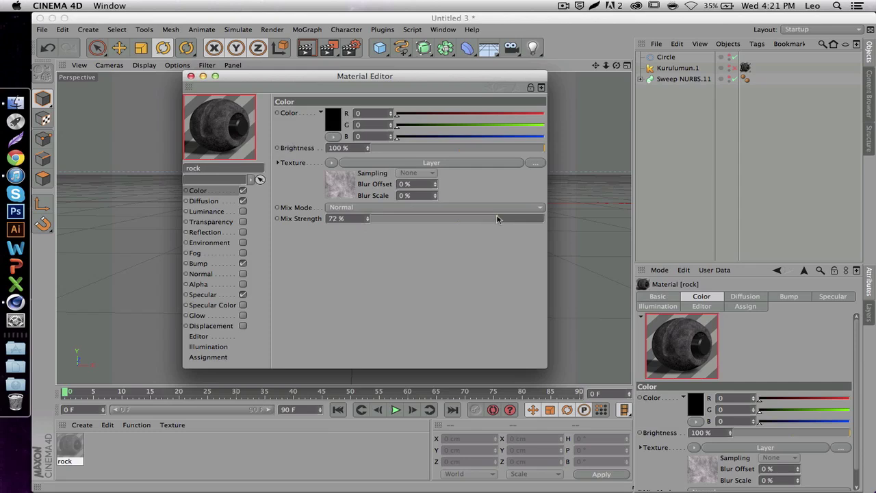
click(415, 218)
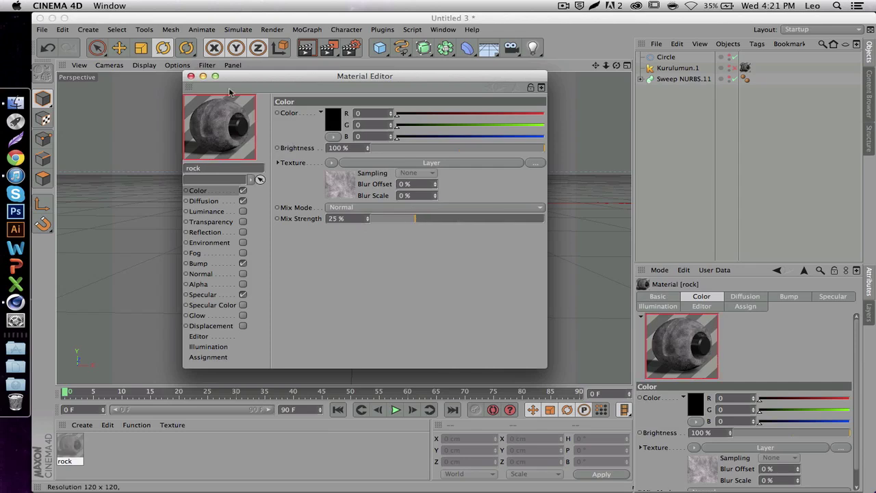
click(190, 76)
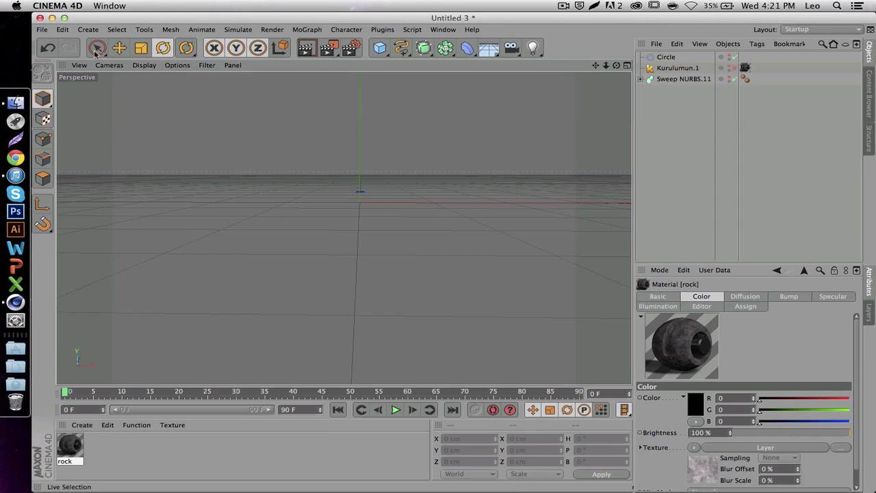
- Merge the Aqatix LOGO Illustrator file from the Photoshop folder into the scene at scale 1 with connected splines
click(42, 30)
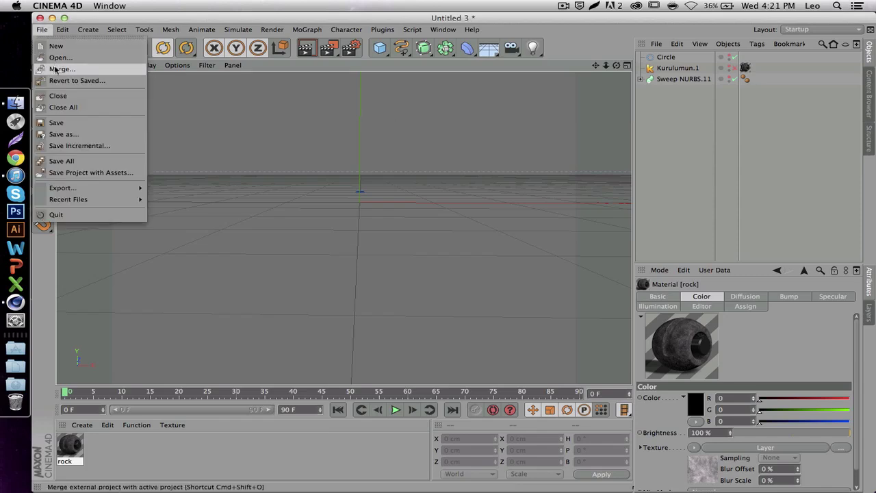
click(57, 69)
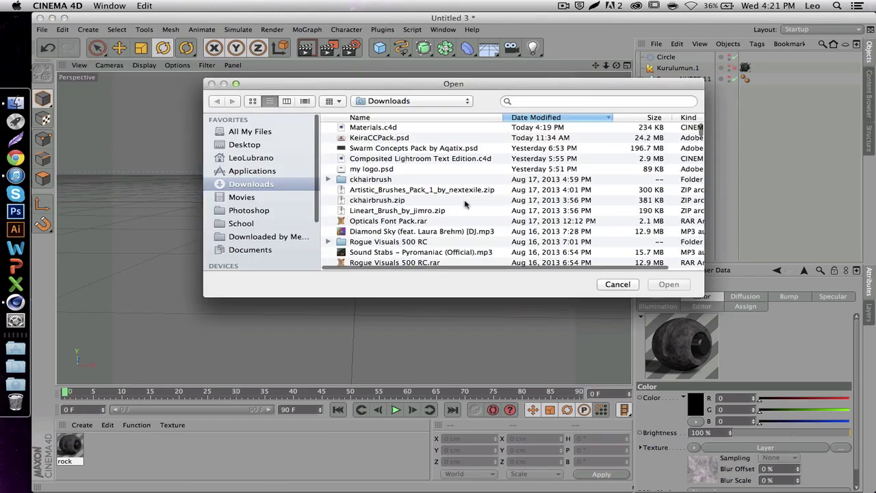
click(230, 212)
scroll(440, 206, down, 15)
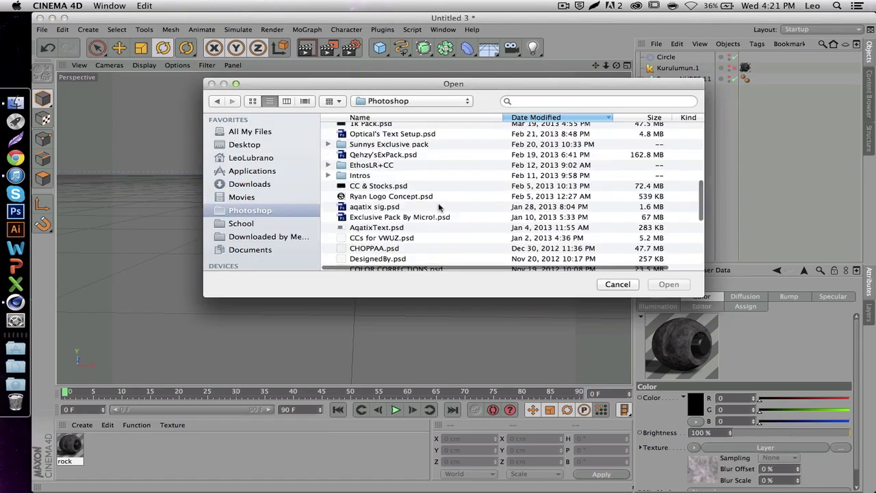
double_click(372, 234)
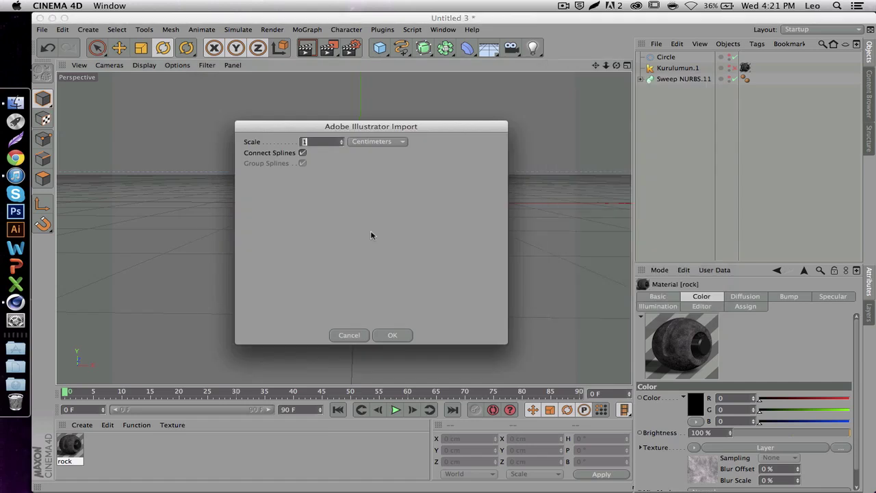
key(Return)
- Center the imported logo spline by setting its X and Y positions to 0 cm
click(676, 296)
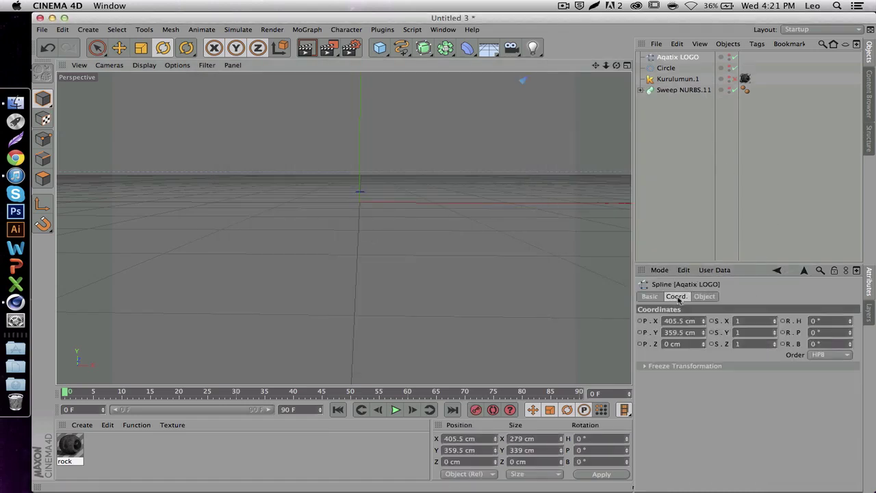
double_click(693, 320)
text(0)
key(Return)
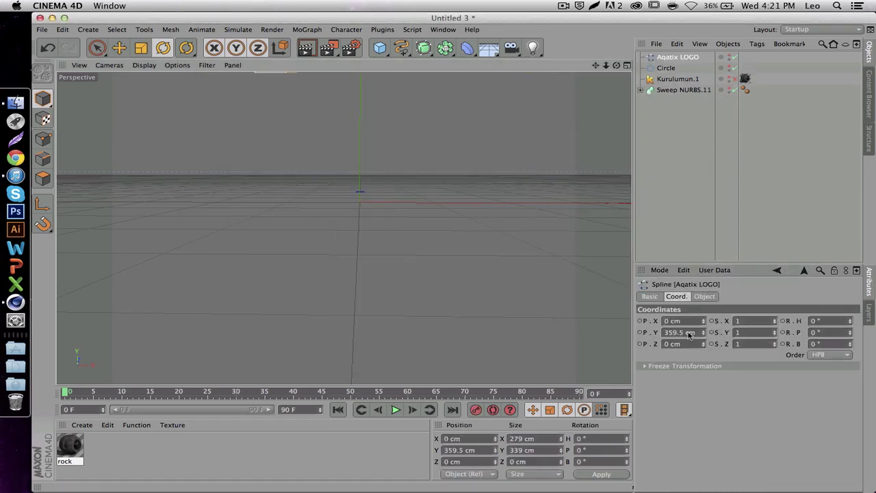
double_click(689, 332)
text(0)
key(Return)
click(674, 127)
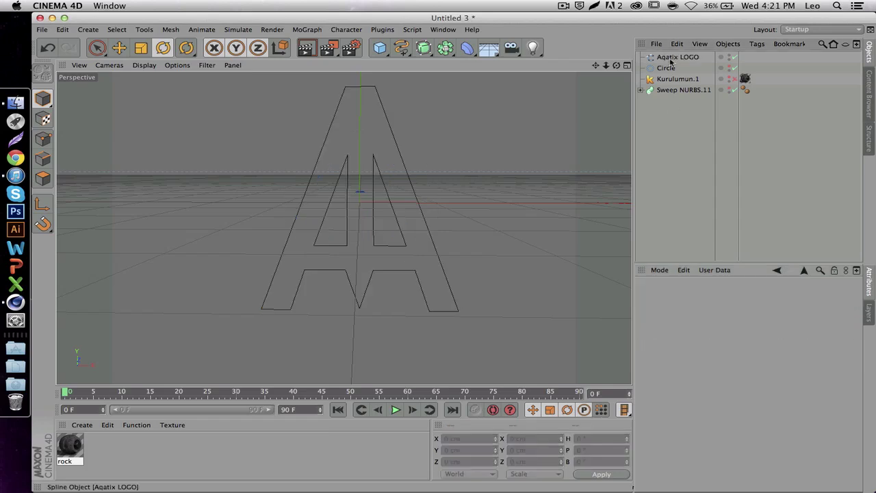
- Put the logo spline inside an Extrude NURBS and set its Z extrusion depth to 92 cm
click(678, 57)
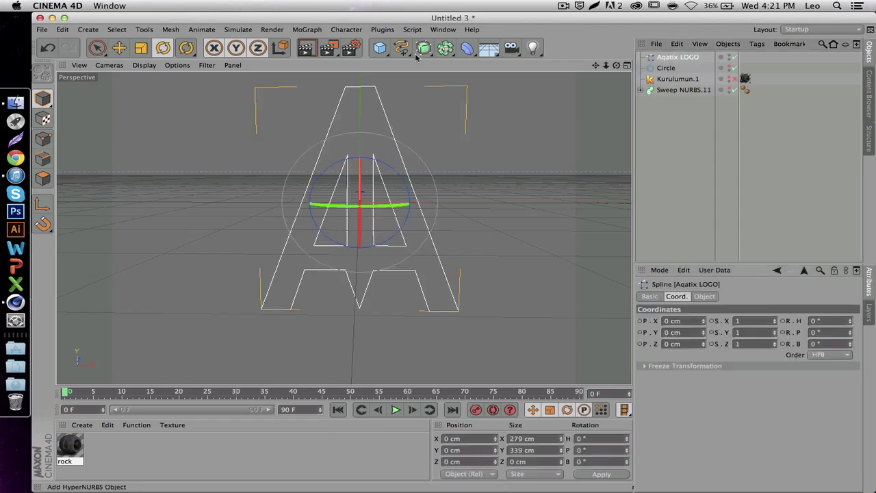
alt+drag(424, 47, 548, 60)
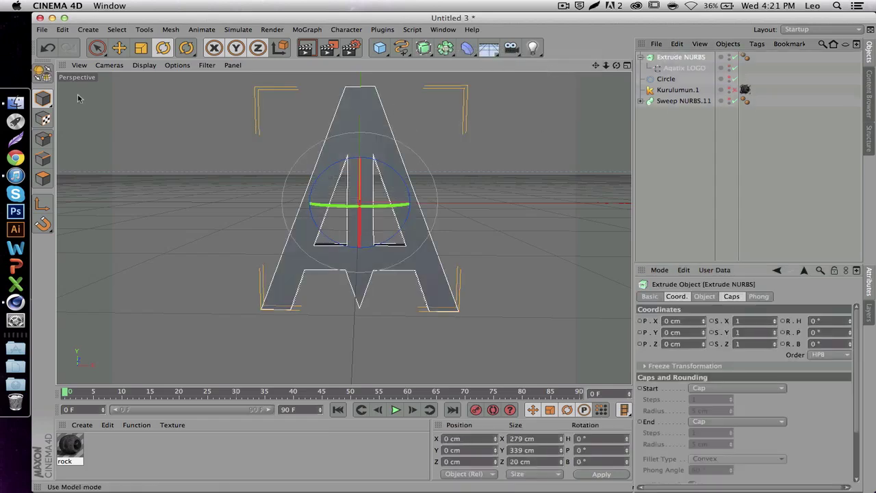
key(e)
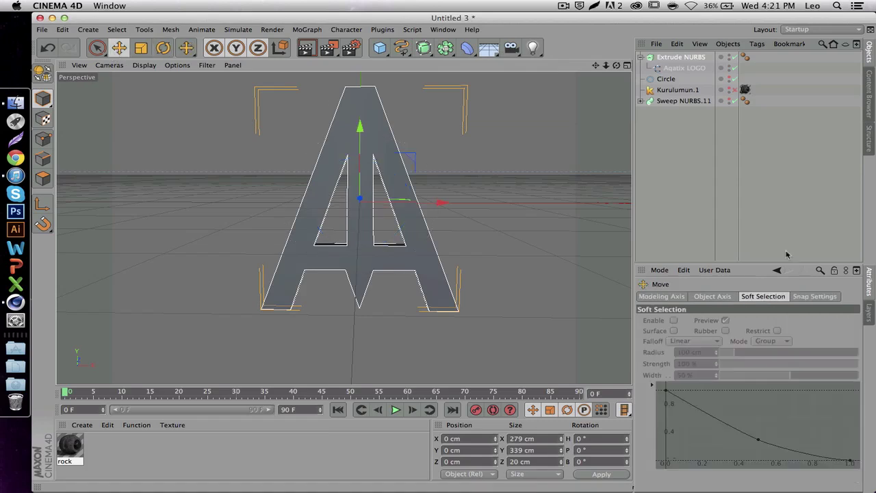
click(668, 57)
click(704, 296)
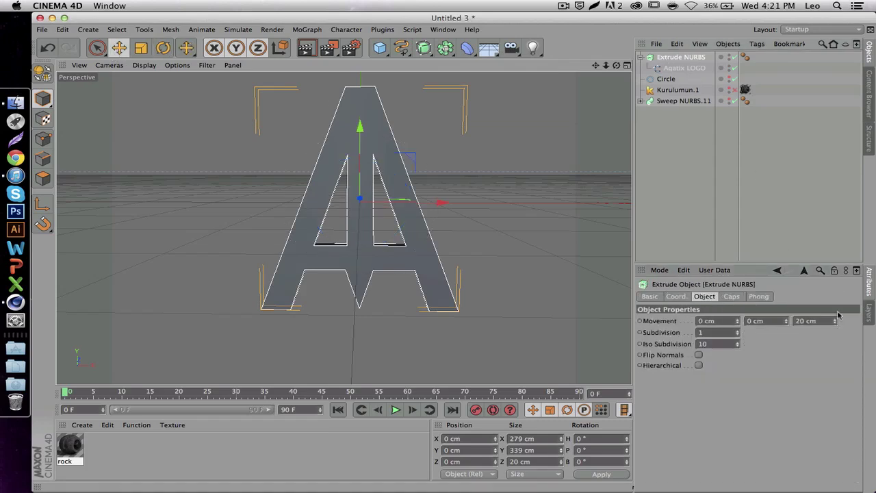
drag(835, 321, 834, 274)
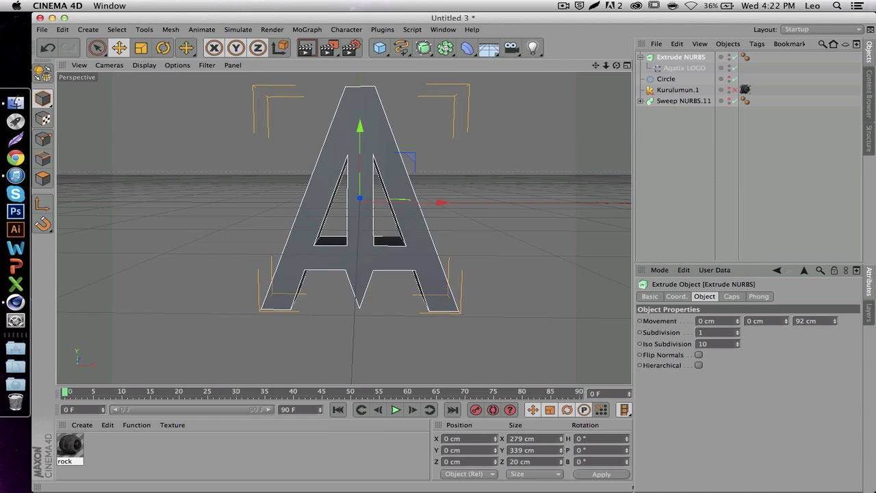
click(760, 237)
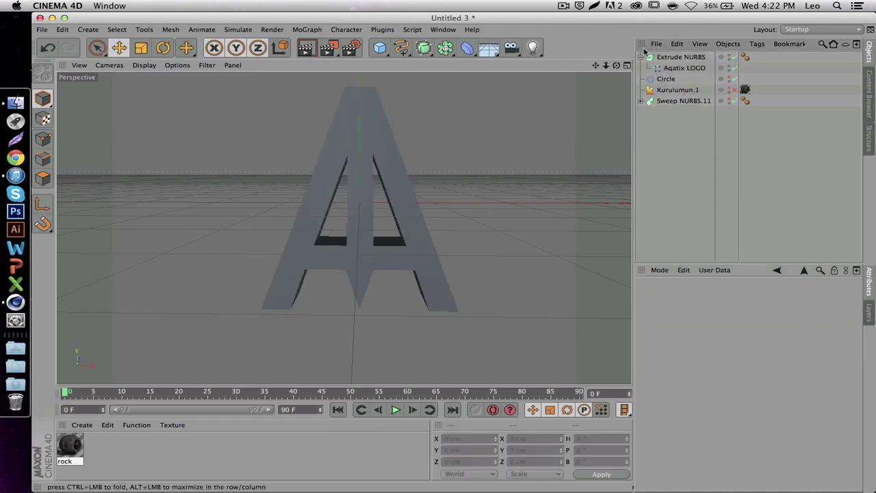
click(640, 57)
- Nudge the extruded letter along the X axis to about -1 cm
mouse_move(616, 65)
mouse_down()
mouse_move(616, 37)
mouse_move(616, 54)
mouse_up()
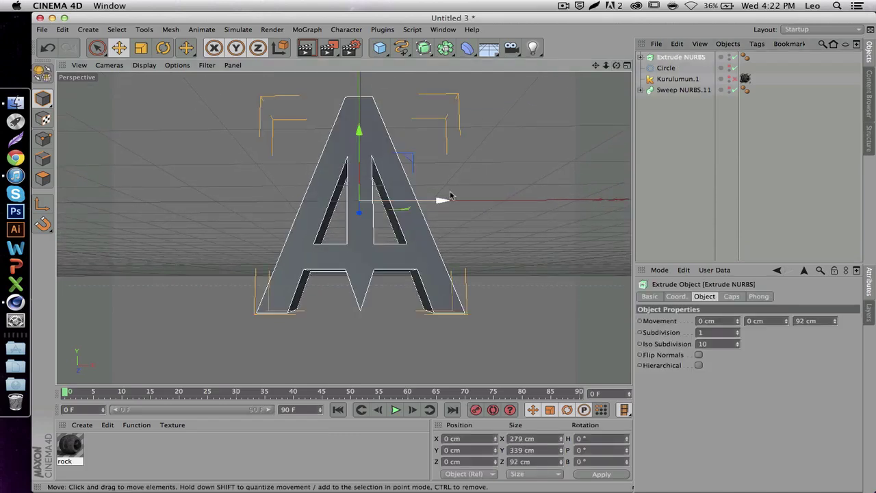
mouse_move(442, 201)
mouse_down()
mouse_move(430, 203)
mouse_move(439, 204)
mouse_up()
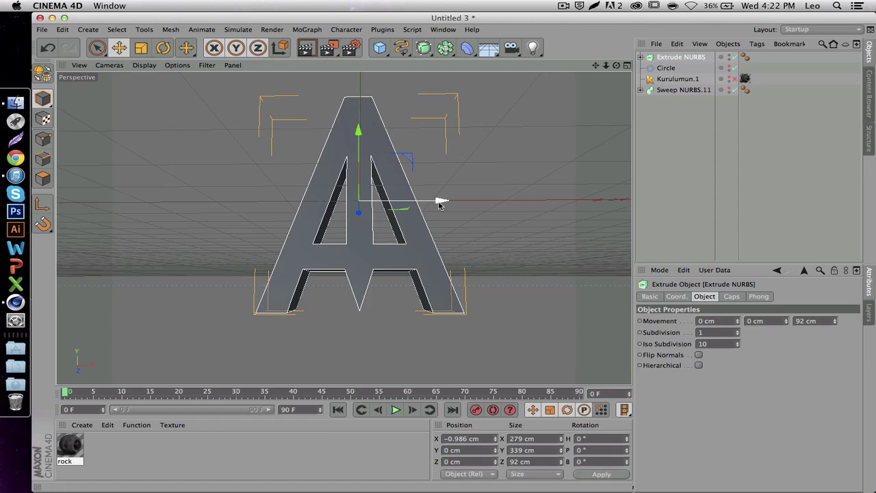
click(514, 237)
click(409, 237)
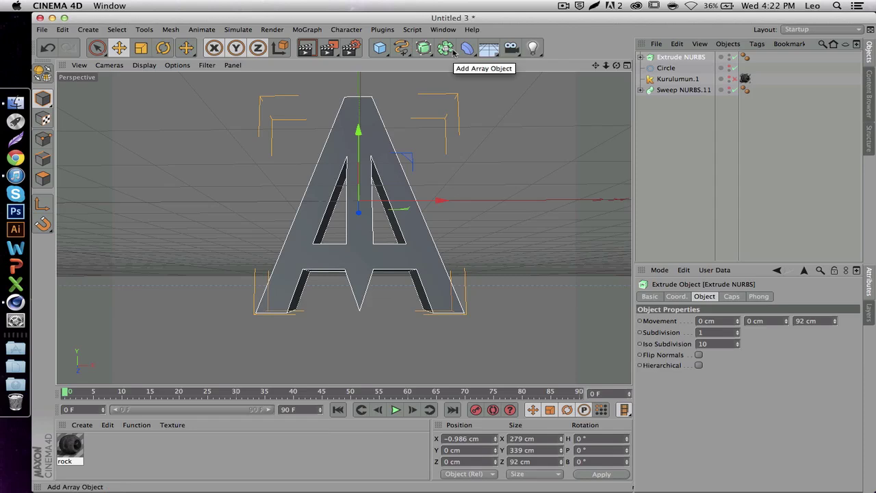
- Add a Boole object and a cube, and move the cube along X to about 99 cm
click(446, 47)
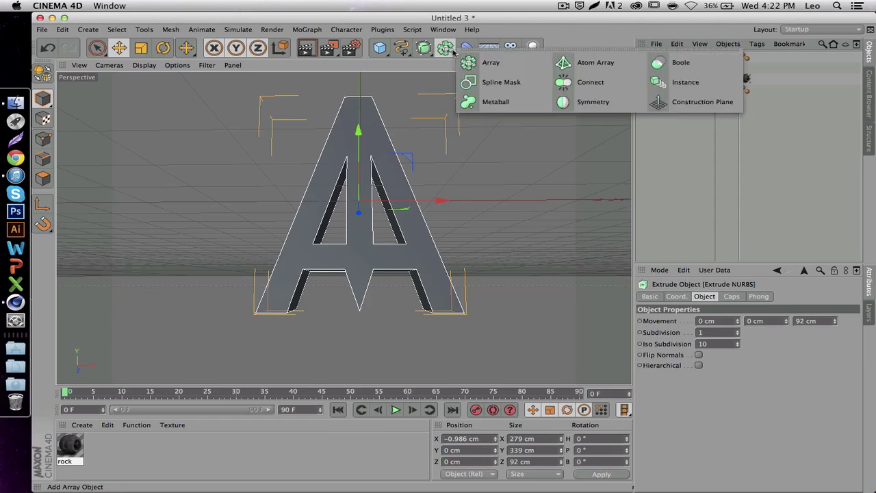
click(700, 66)
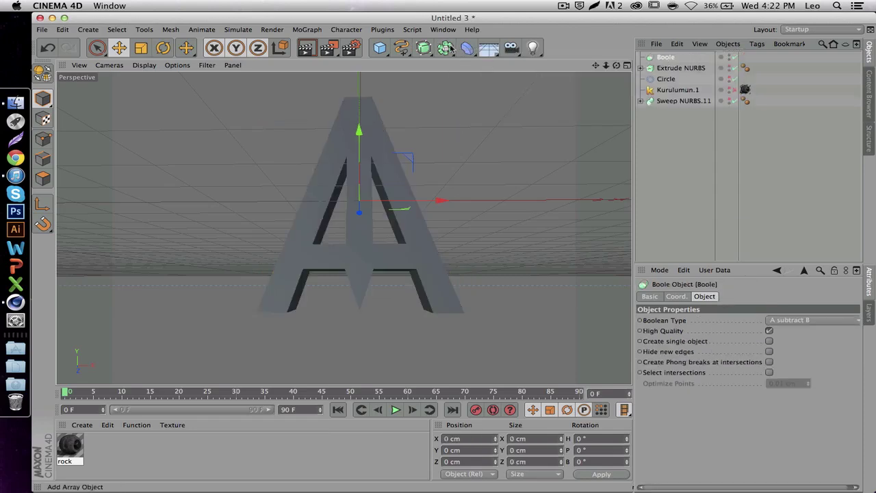
click(379, 48)
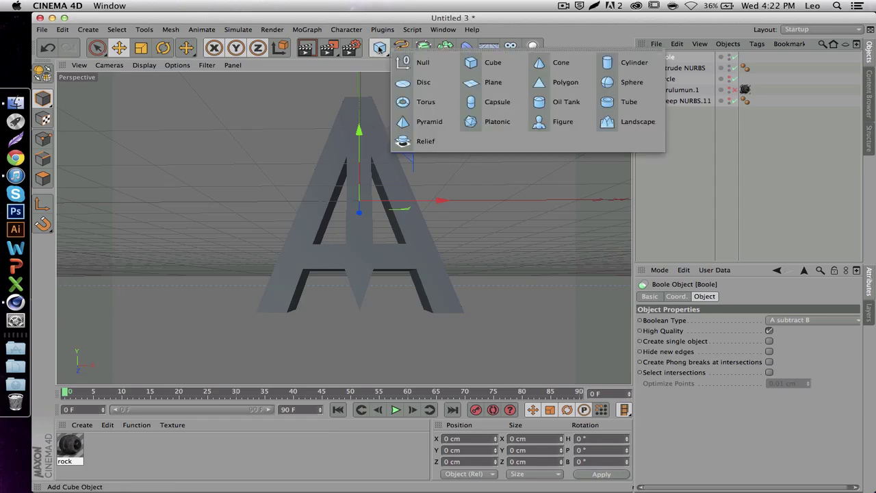
click(486, 61)
drag(441, 200, 514, 200)
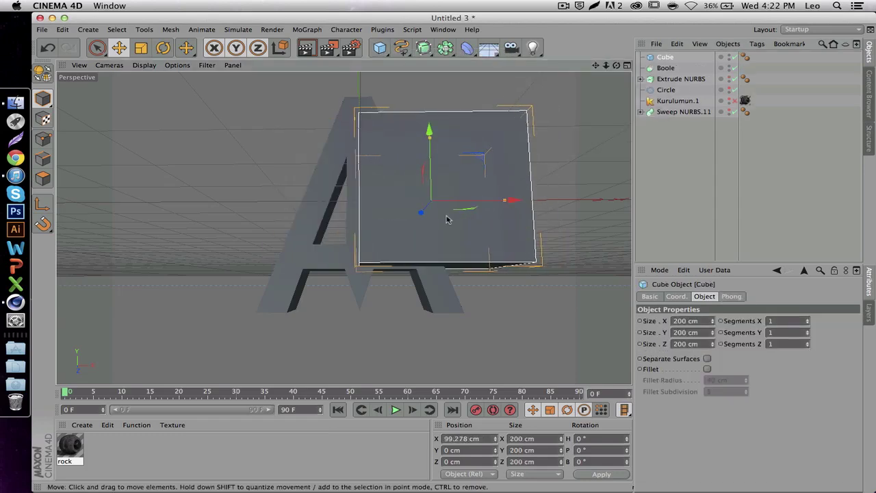
- Resize the cube to about 500 cm wide and 431 cm high, extending sideways from the letter's center at about 249 cm X
drag(430, 139, 431, 74)
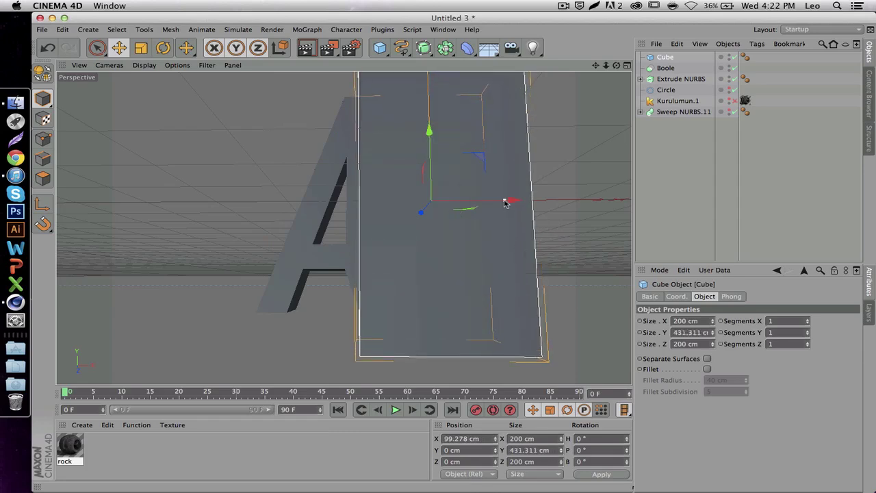
drag(505, 202, 614, 202)
drag(518, 202, 621, 200)
scroll(343, 228, down, 5)
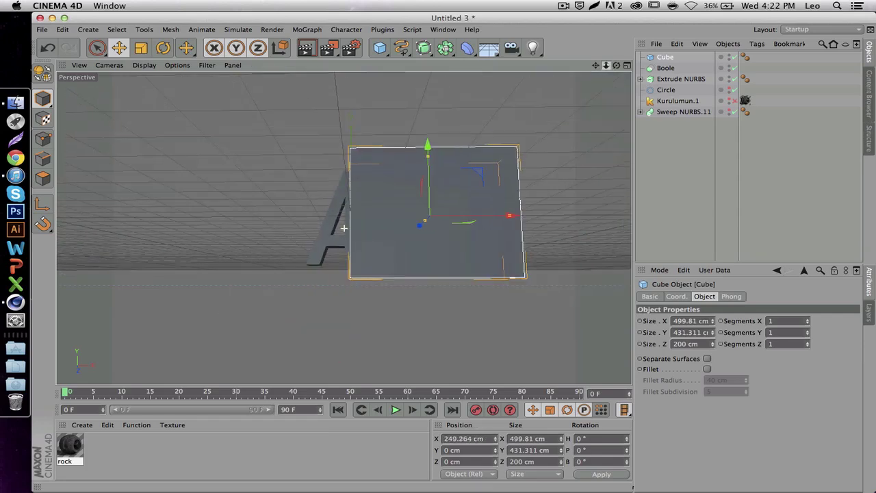
- Place the extruded letter and the cube inside the Boole object, with the letter above the cube
mouse_move(616, 65)
mouse_down()
mouse_move(342, 229)
mouse_move(342, 221)
mouse_move(616, 65)
mouse_up()
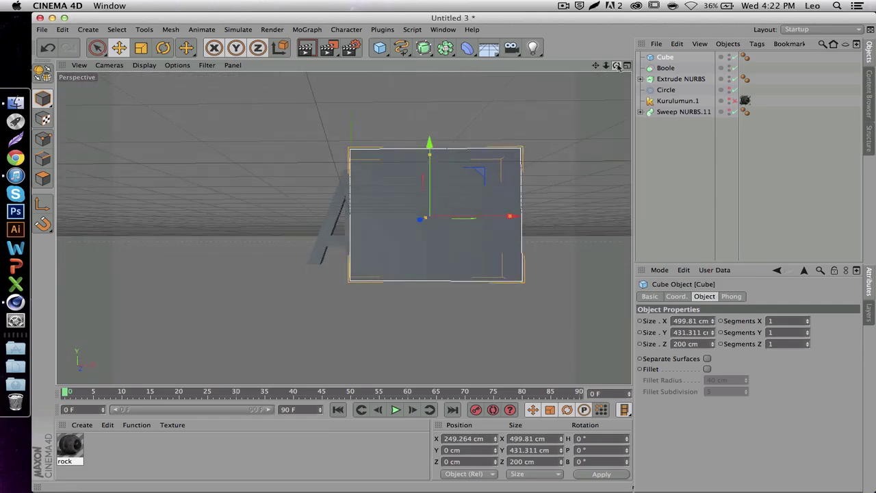
click(663, 69)
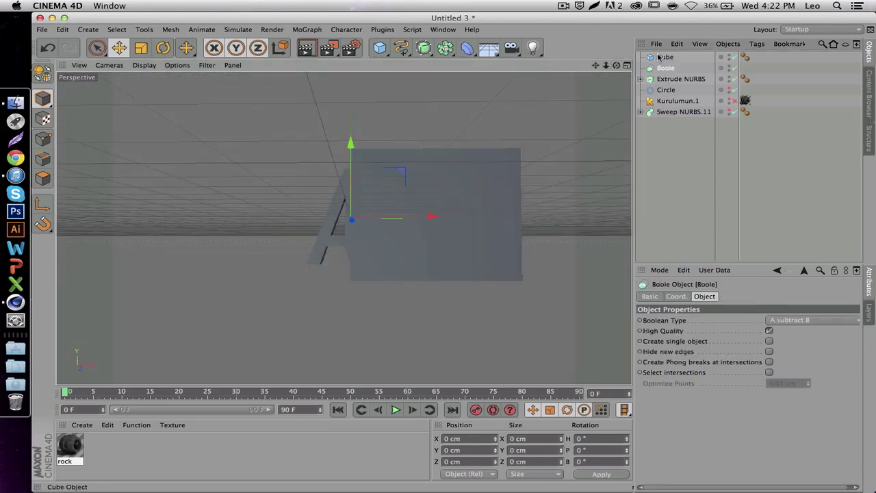
mouse_move(665, 58)
mouse_down()
mouse_move(667, 77)
mouse_move(667, 65)
mouse_up()
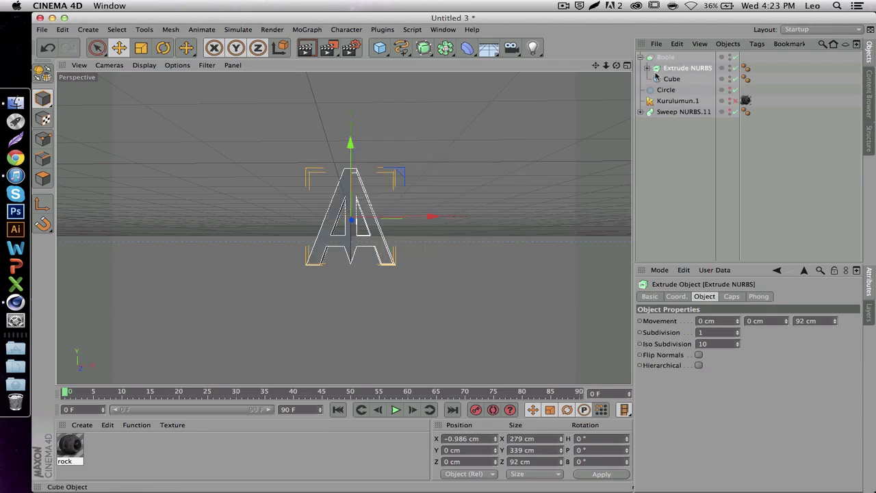
- Nudge the cube inside the Boole along the X axis to about 248 cm
click(661, 57)
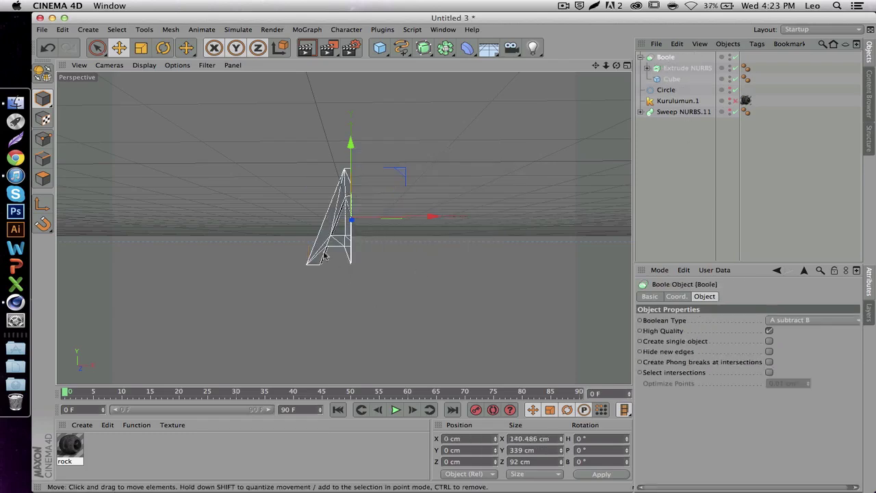
scroll(353, 217, up, 5)
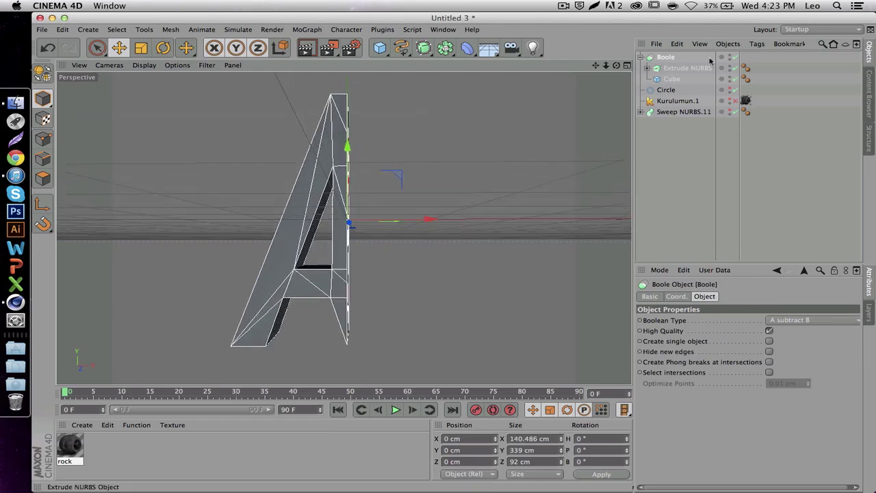
click(671, 79)
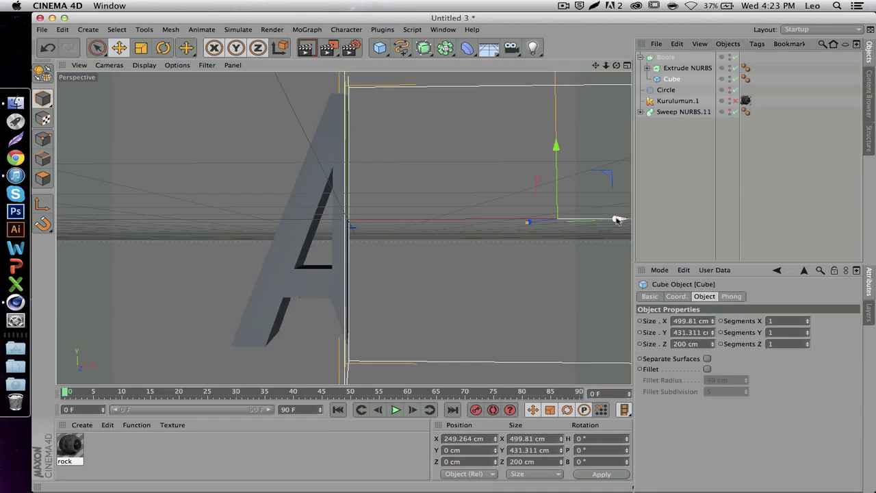
mouse_move(617, 219)
mouse_down()
mouse_move(653, 220)
mouse_move(618, 226)
mouse_up()
click(465, 225)
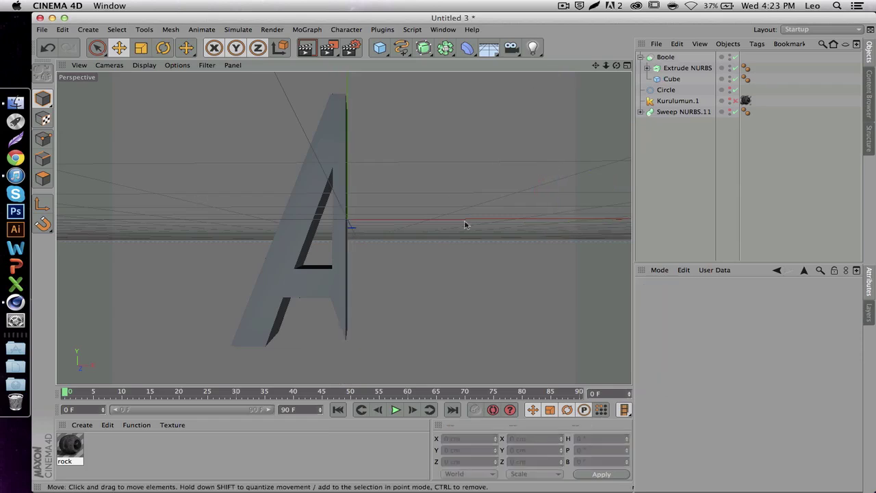
- Try rotating the Boole with the halved letter to about H -16°, P -14°, B -5°
click(660, 57)
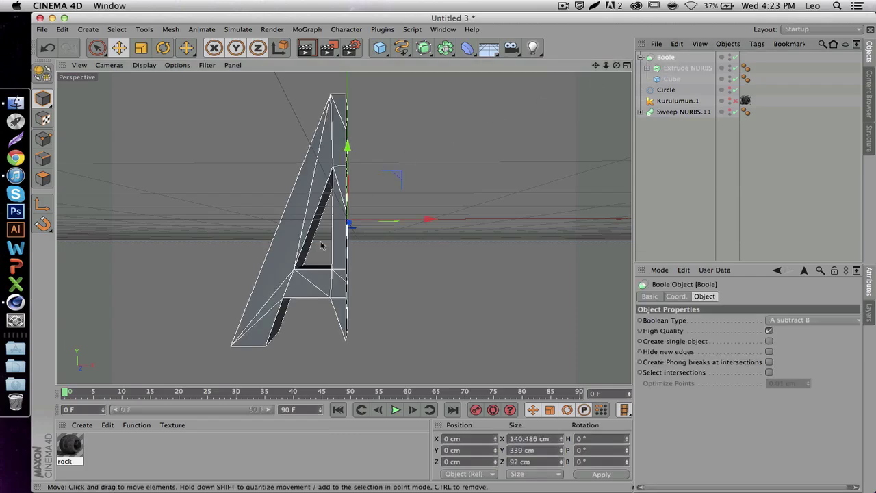
click(639, 57)
key(r)
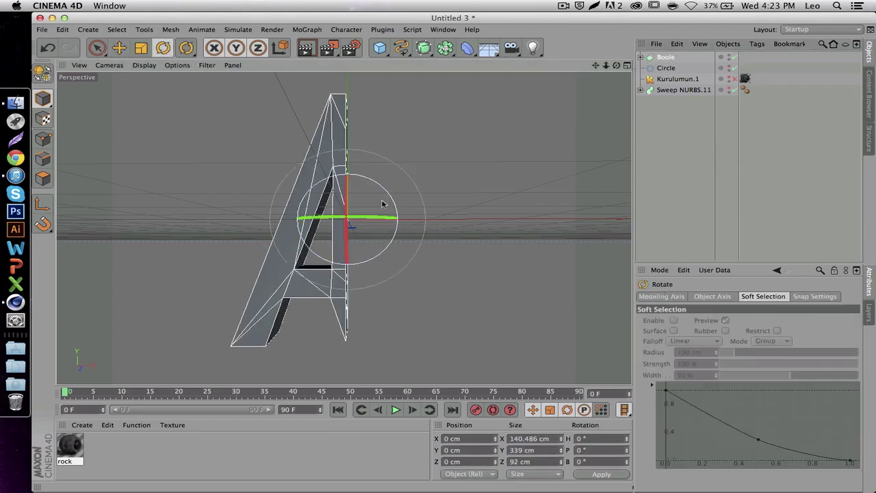
drag(372, 209, 348, 188)
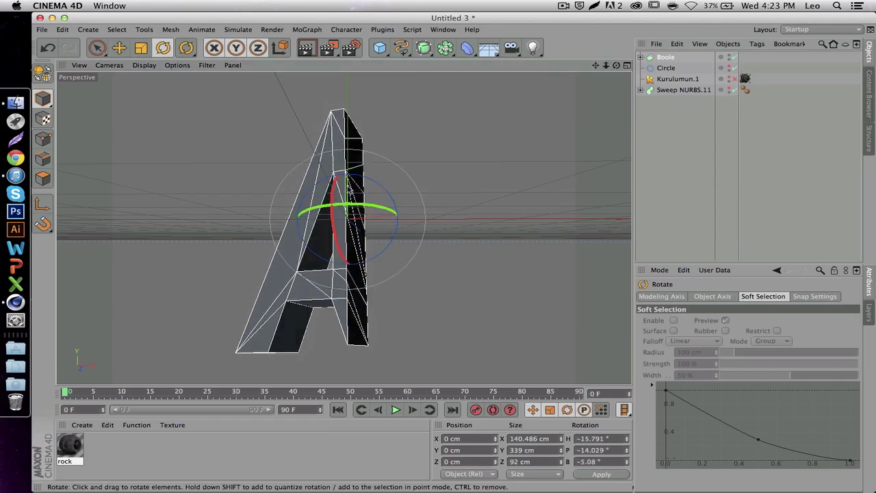
key(super+z)
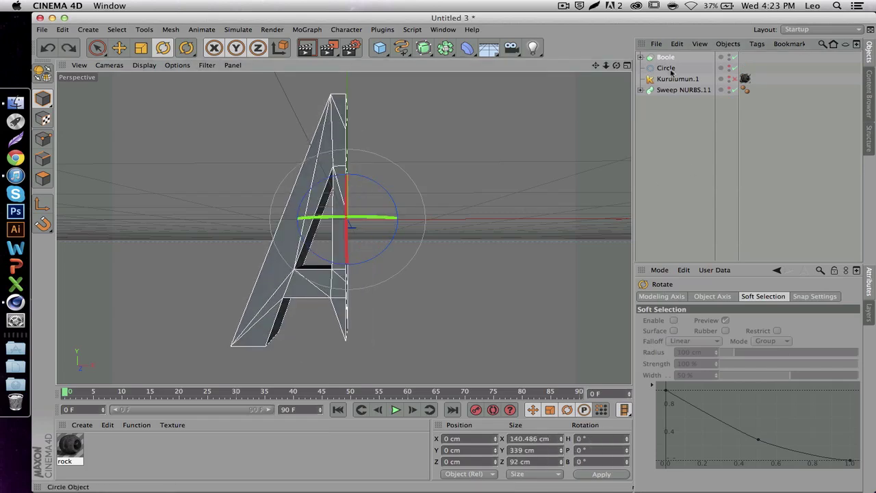
- Duplicate the Boole that holds the halved letter
click(662, 58)
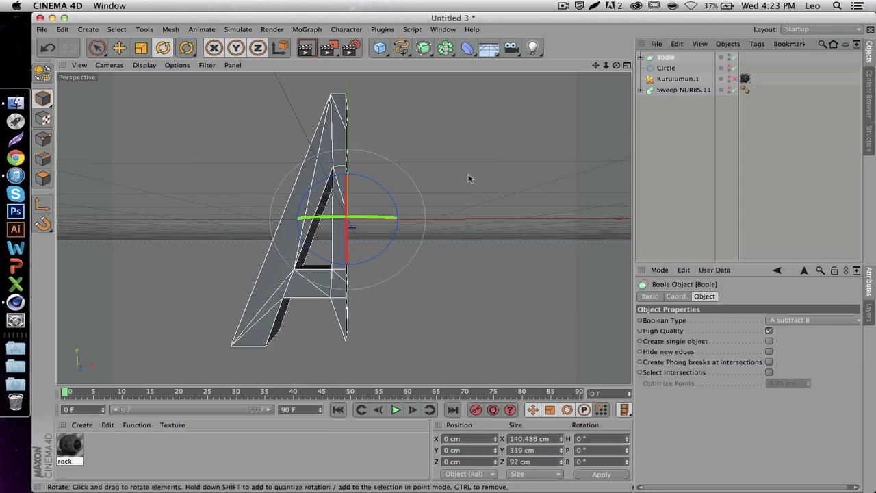
key(super+c)
key(super+v)
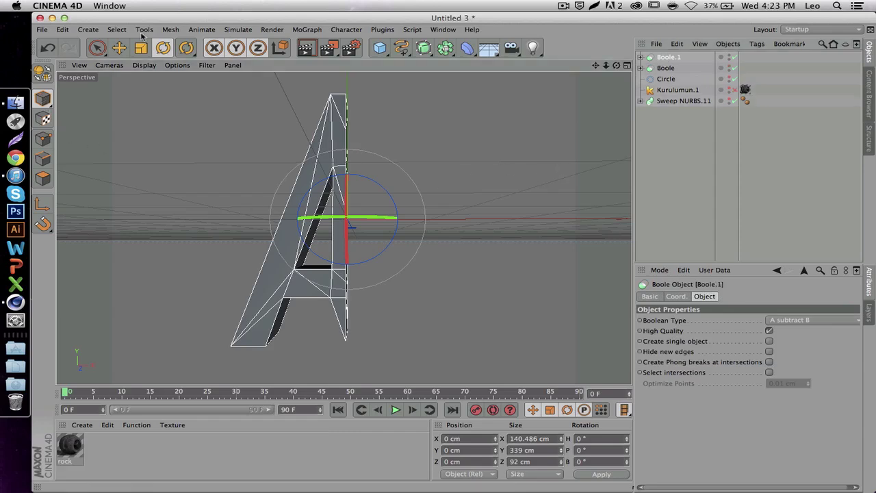
- Move the cube inside the Boole copy along X to about -248 cm so the copy keeps the opposite letter half
click(115, 50)
click(640, 58)
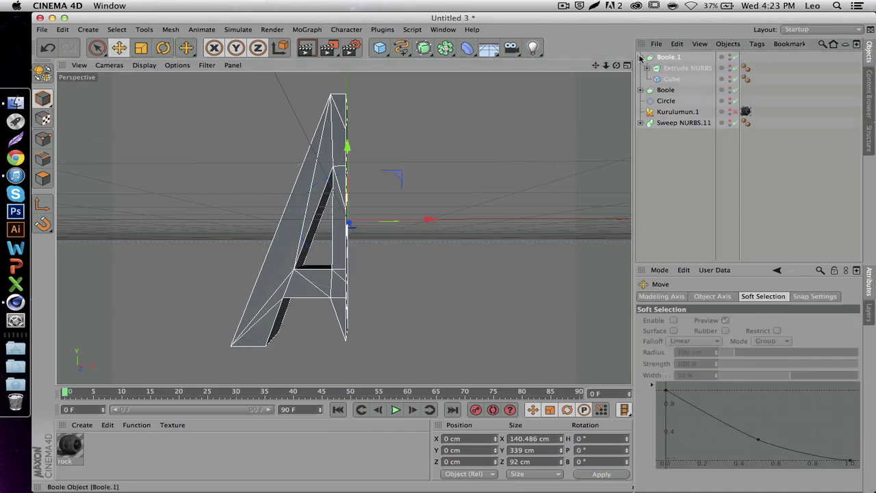
click(671, 79)
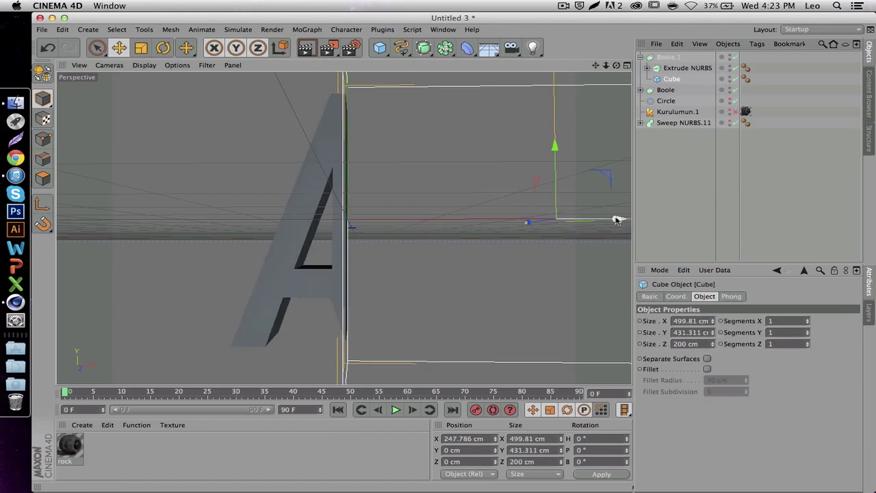
drag(605, 220, 203, 240)
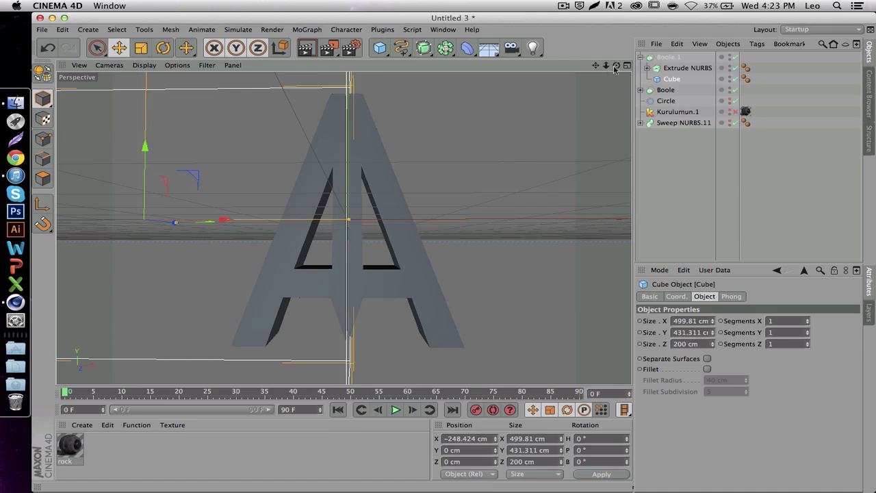
mouse_move(616, 65)
mouse_down()
mouse_move(618, 53)
mouse_move(617, 63)
mouse_up()
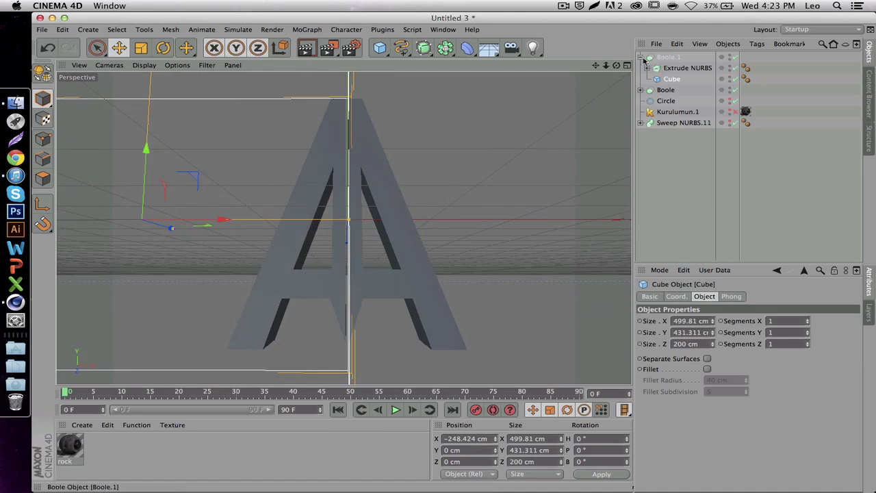
- Rotate the Boole copy to about H 4°, P -11°, B -3° and the original Boole to about H -15°, P -9°, B 3°
click(641, 56)
click(668, 57)
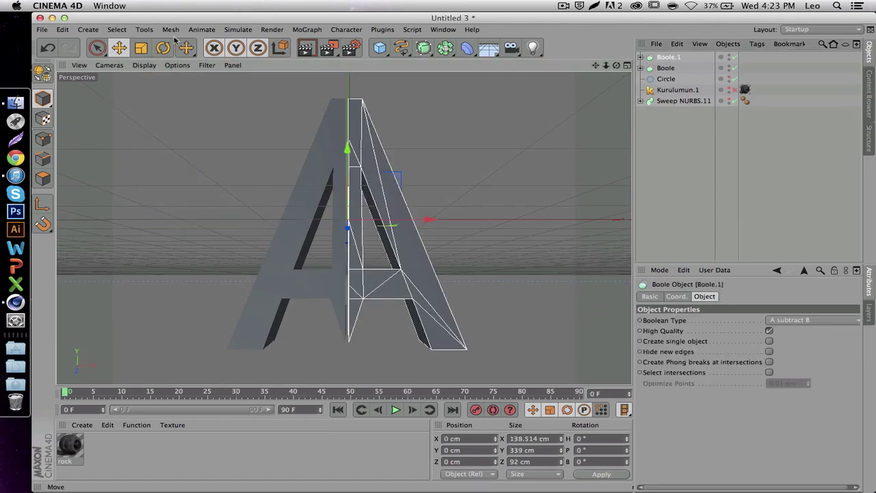
key(r)
drag(378, 213, 347, 230)
click(666, 68)
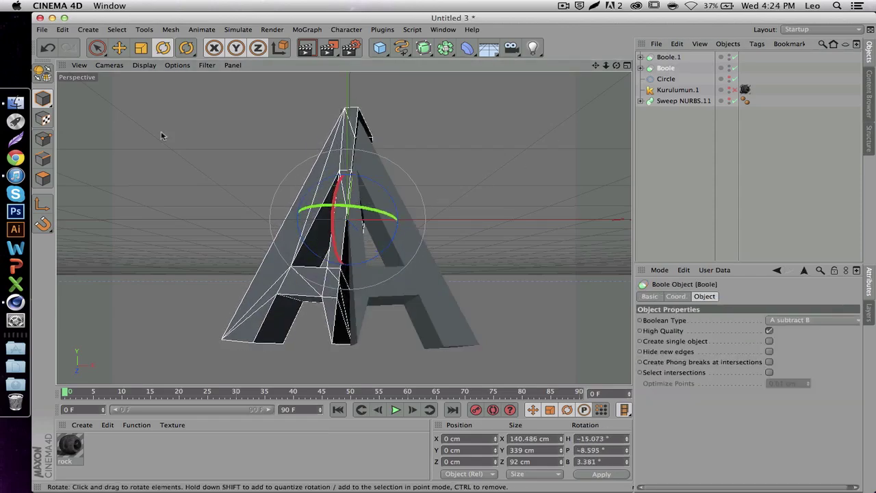
- Move the original Boole's letter half along X away from the copy, and rotate the copy's half further
click(121, 46)
drag(561, 256, 499, 257)
click(412, 286)
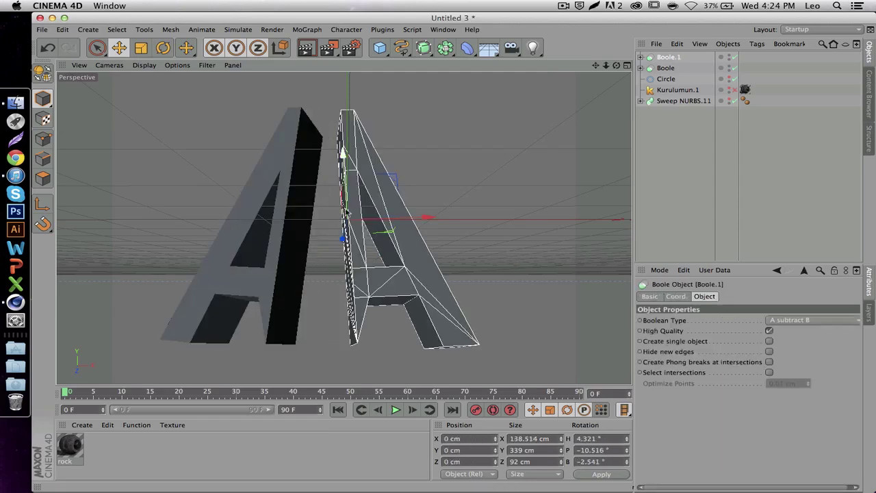
drag(396, 257, 386, 224)
key(r)
click(513, 194)
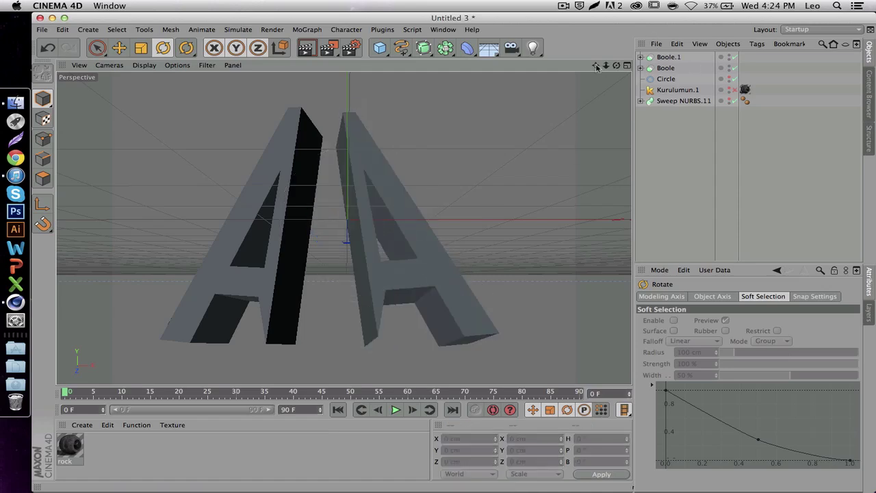
drag(596, 65, 513, 126)
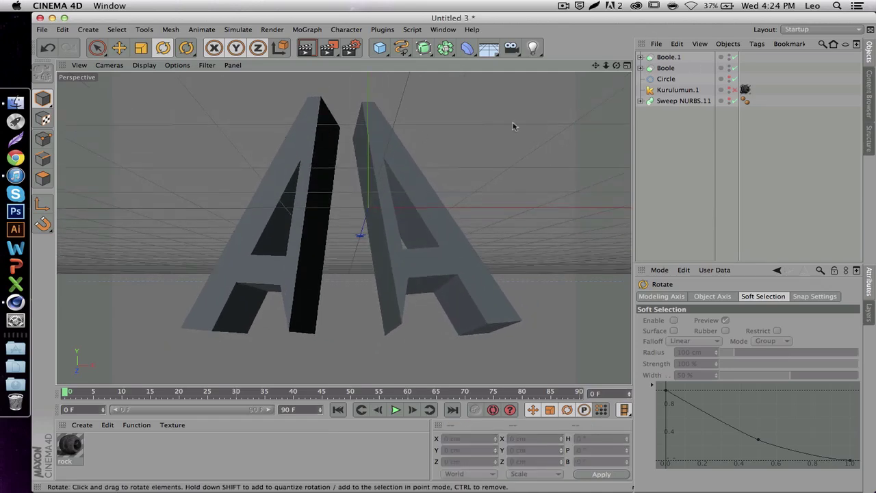
- Examine how the existing Sweep NURBS is built from its circle and rectangle splines
click(679, 100)
click(641, 100)
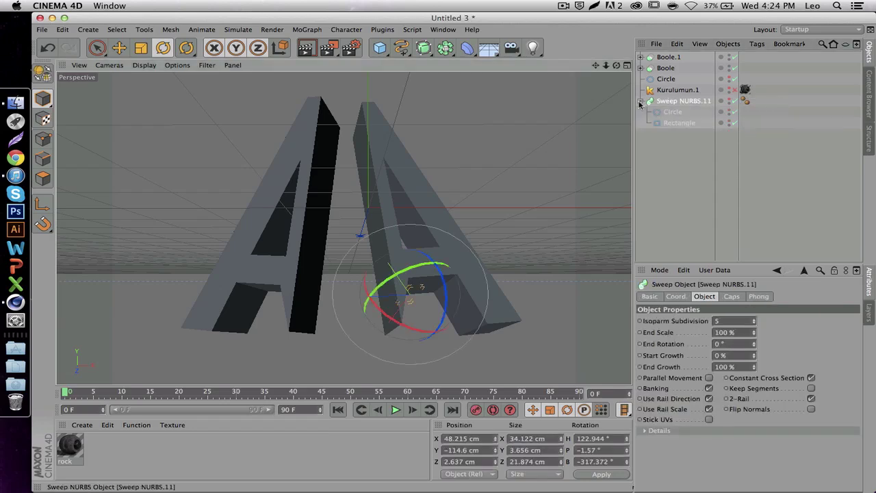
click(679, 123)
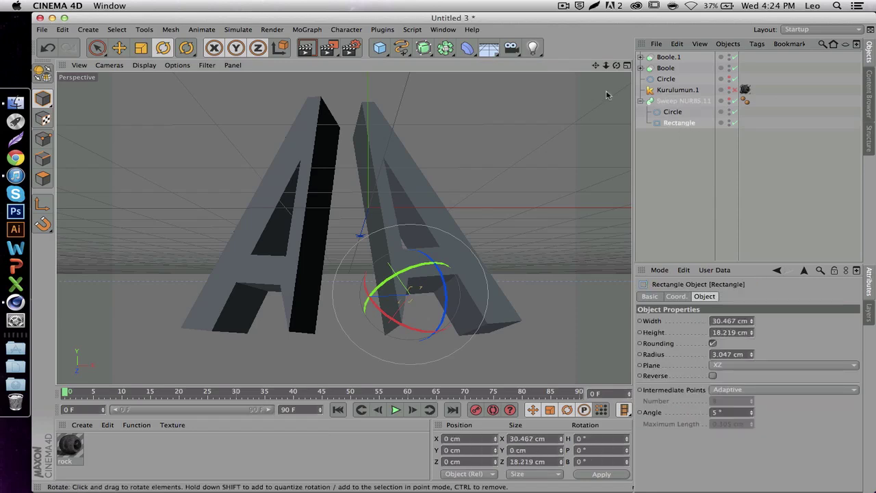
click(406, 51)
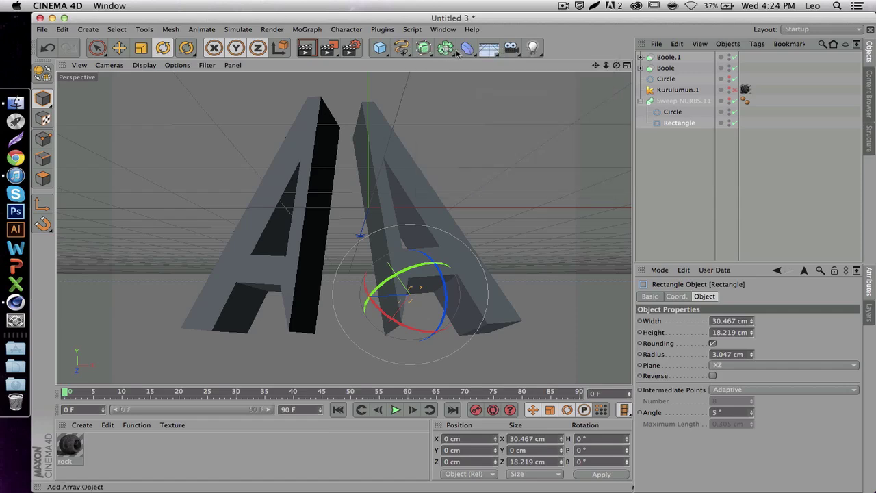
click(423, 48)
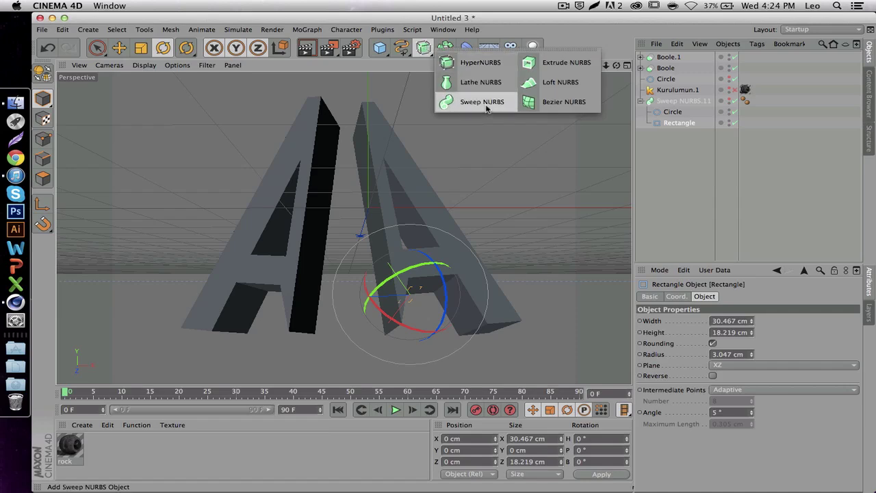
click(683, 179)
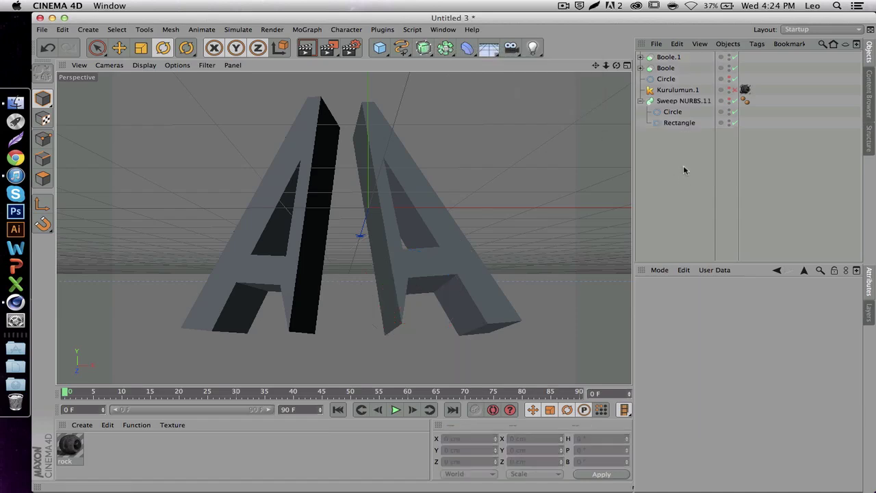
click(403, 48)
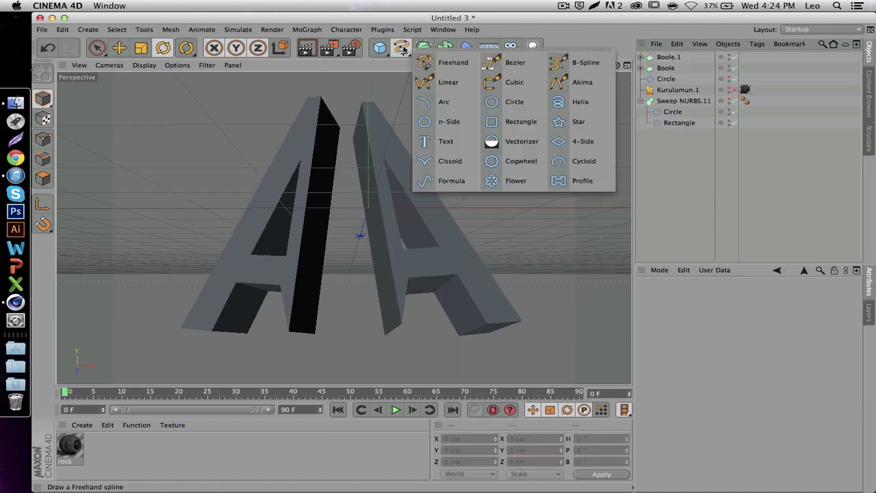
click(403, 48)
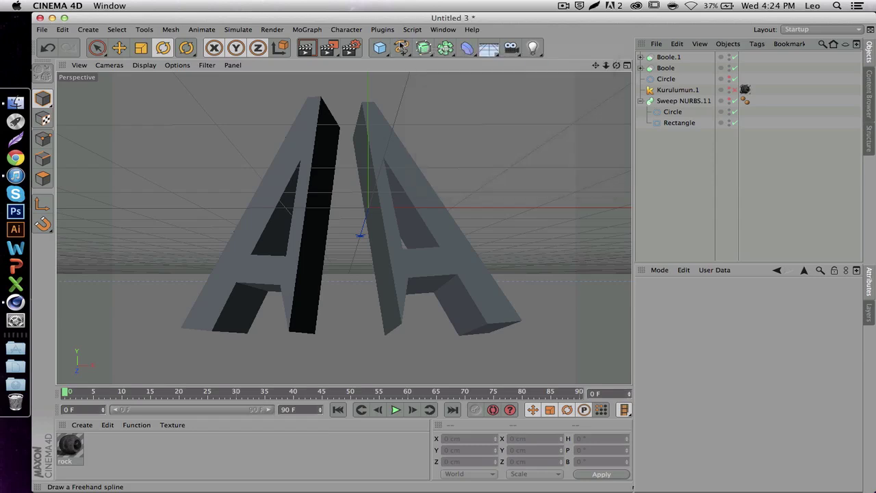
- Add a rectangle spline and a circle spline to the scene
click(402, 48)
click(531, 121)
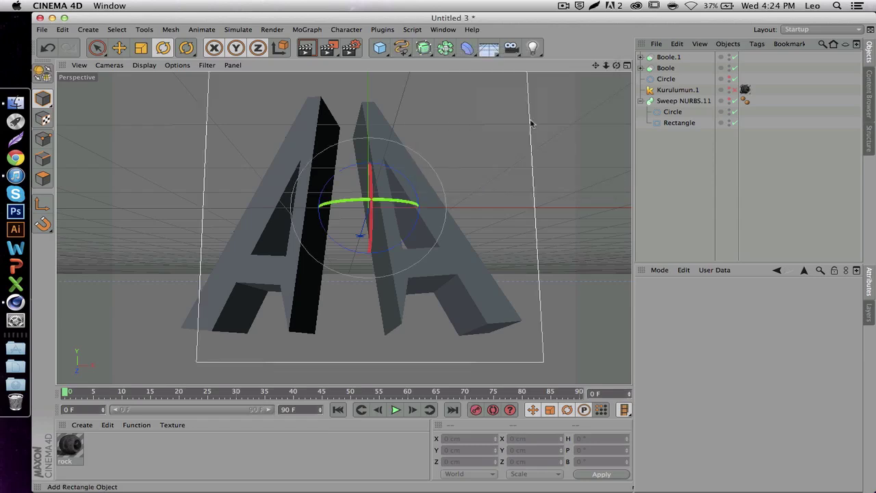
click(402, 48)
click(504, 101)
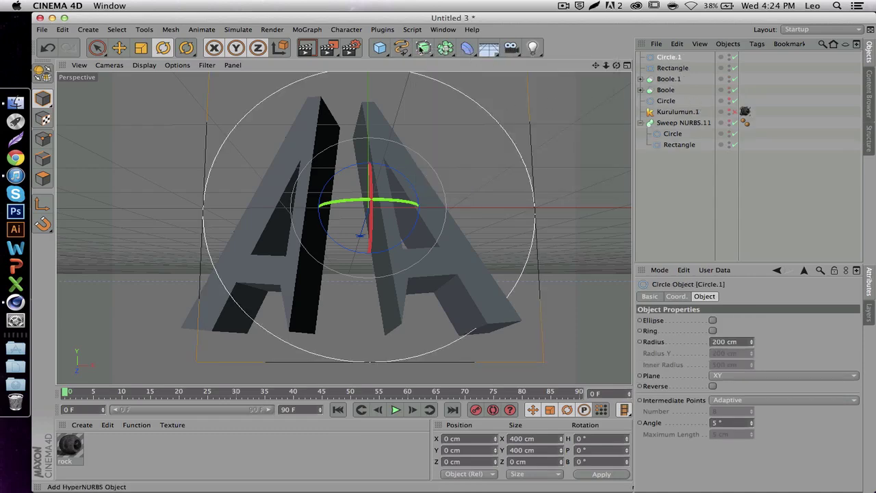
- Add a Sweep NURBS and place the new circle and rectangle inside it, with the circle above the rectangle
shift+click(670, 68)
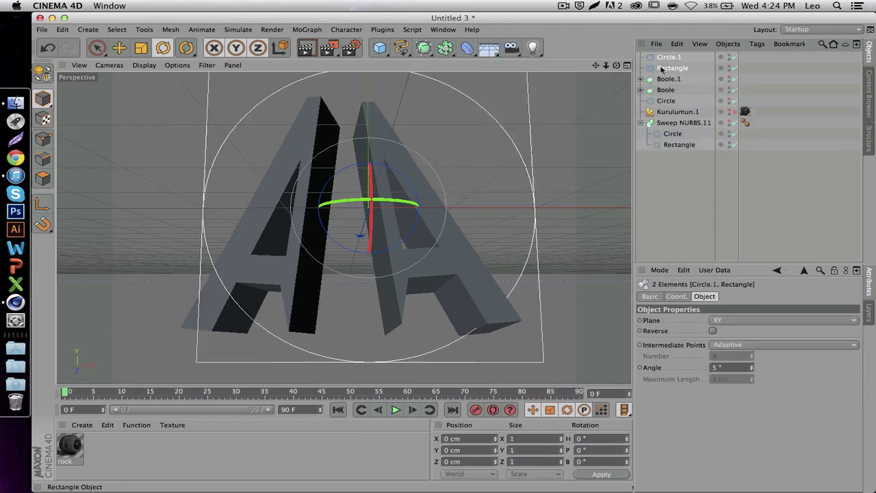
click(423, 48)
click(472, 102)
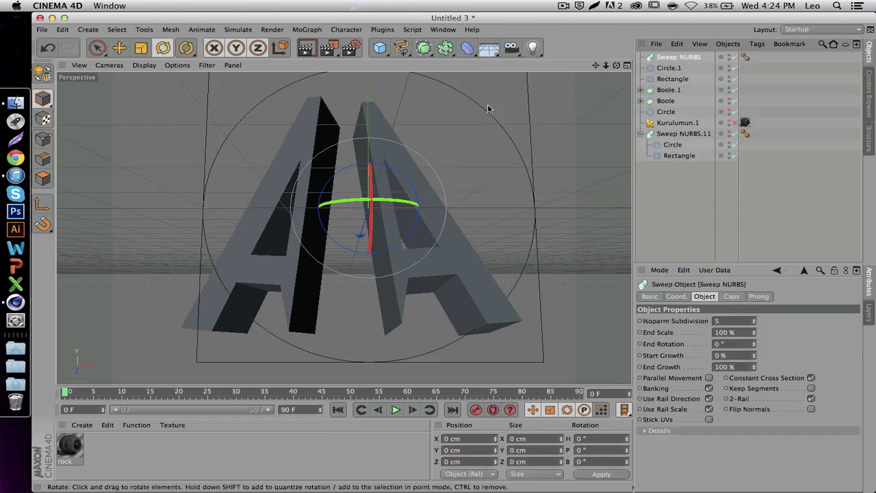
mouse_move(668, 68)
mouse_down()
mouse_move(667, 58)
mouse_move(673, 73)
mouse_up()
click(672, 79)
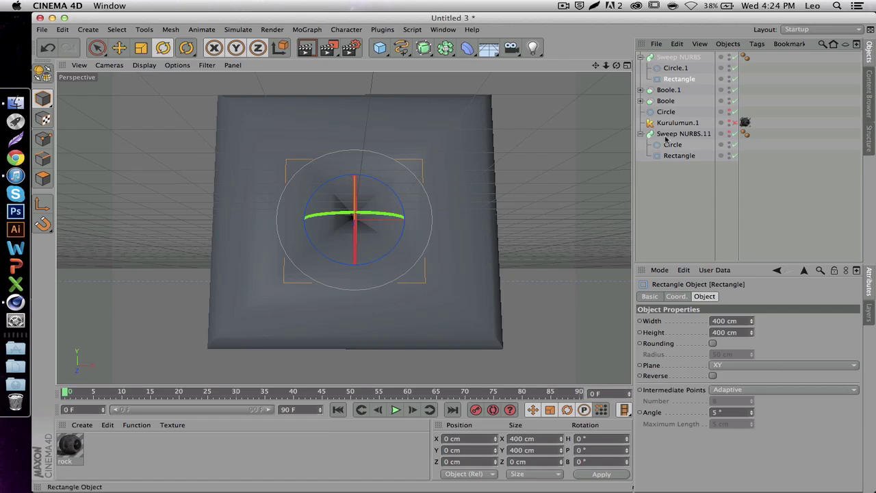
- Reduce the radius of the new sweep's circle profile to 22 cm
click(673, 68)
drag(753, 346, 753, 403)
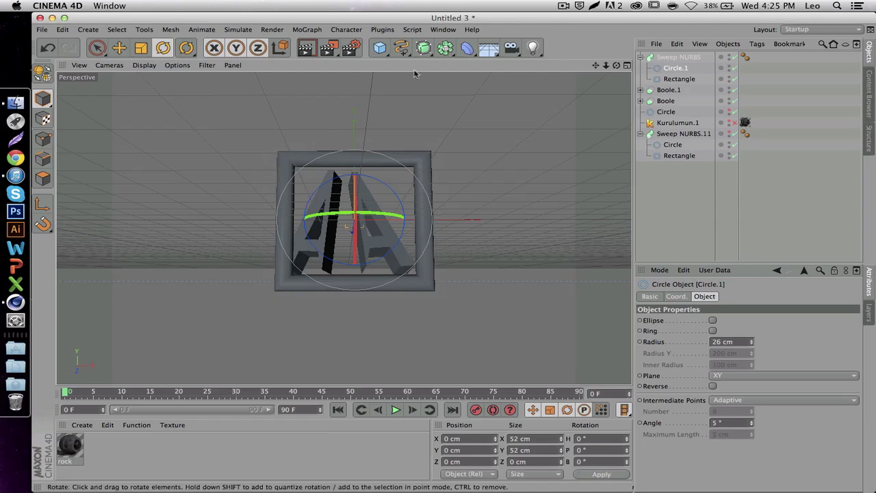
scroll(359, 180, up, 5)
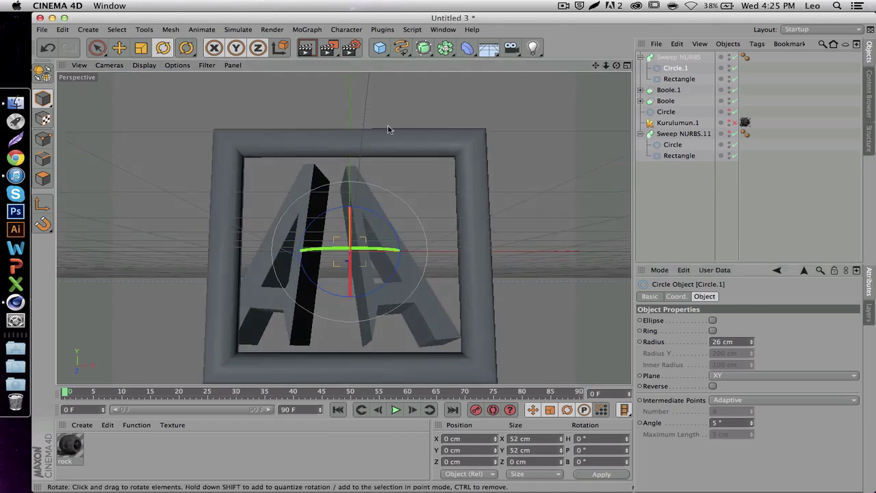
drag(616, 66, 324, 170)
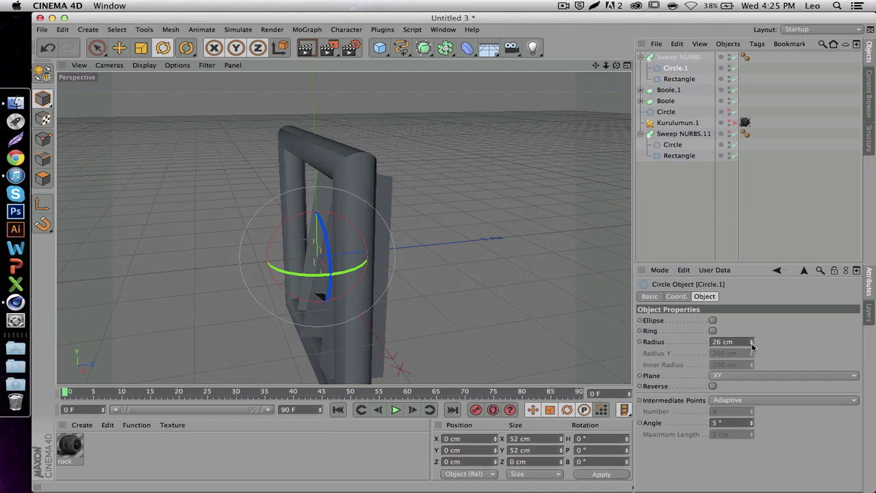
drag(752, 344, 707, 192)
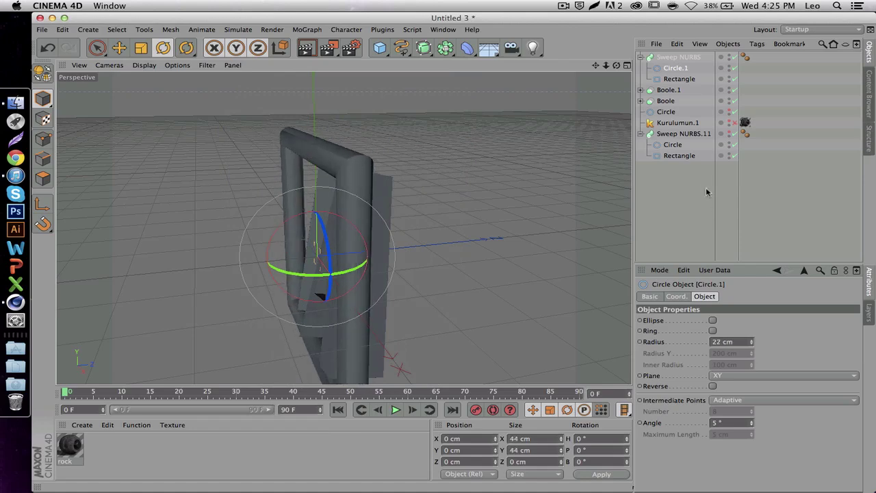
- Delete the newly built Sweep NURBS together with its circle and rectangle
click(661, 58)
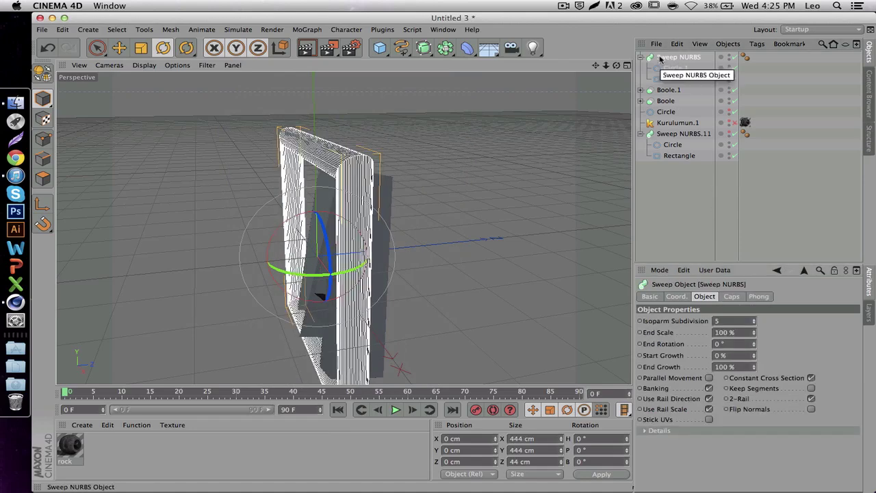
key(Delete)
drag(595, 66, 572, 71)
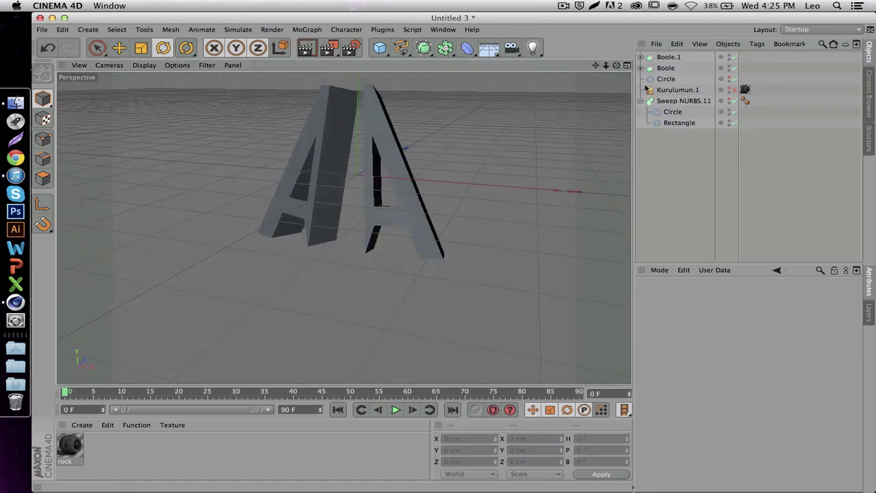
- Scale up the remaining chain link, Sweep NURBS.11, uniformly to about 134 × 14 × 86 cm
click(680, 101)
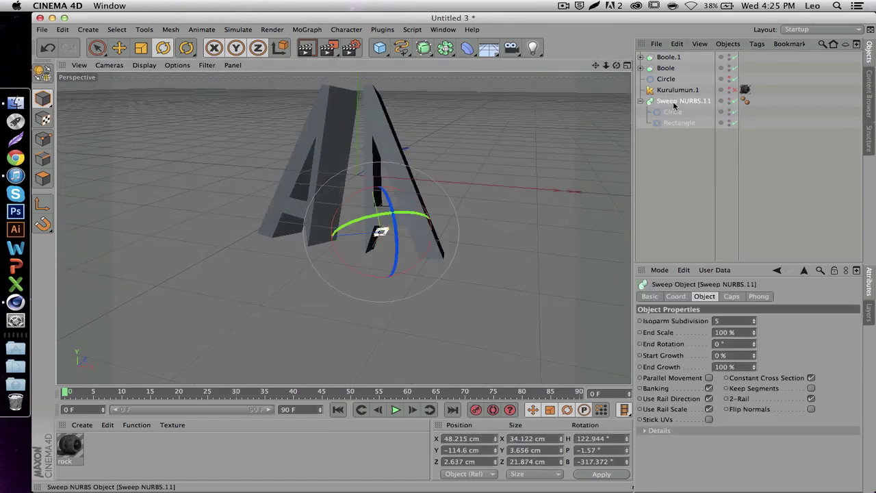
click(97, 48)
click(119, 48)
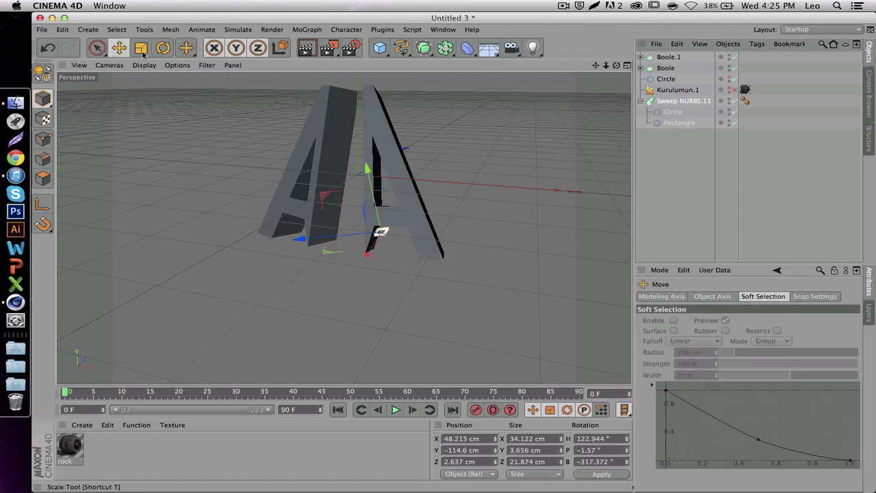
click(141, 48)
drag(156, 197, 157, 216)
- Move the chain link to open space in front of the letter halves and rotate it so its flat side faces the view
click(118, 48)
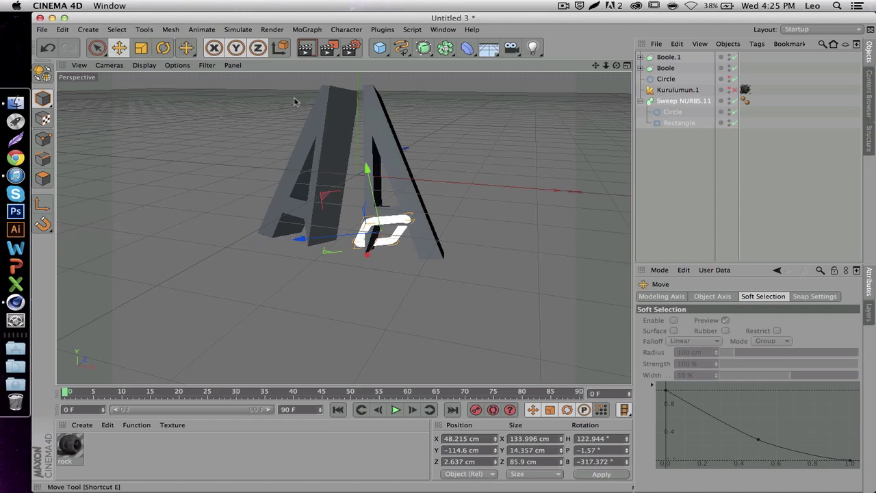
drag(310, 176, 260, 215)
key(r)
drag(167, 266, 148, 225)
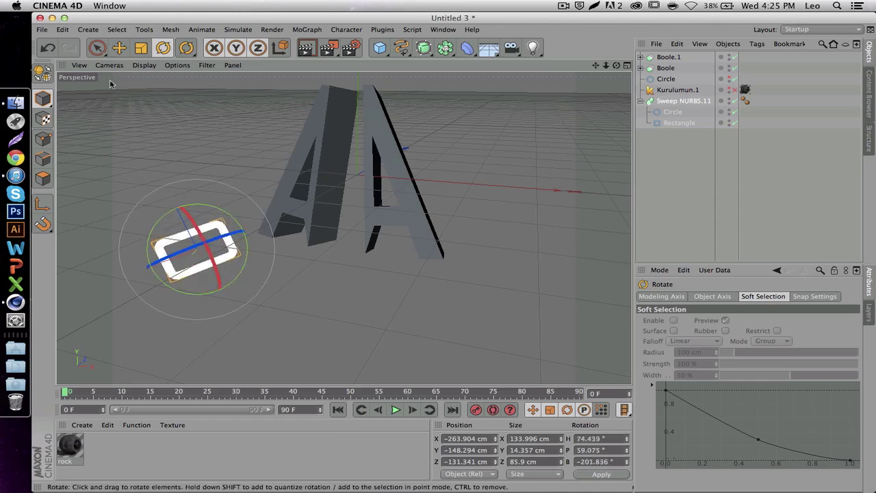
click(119, 47)
scroll(193, 267, up, 5)
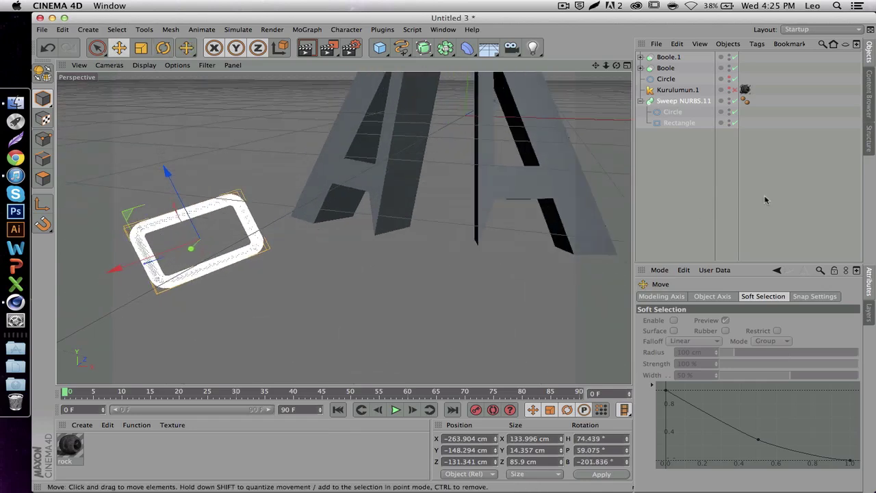
- Examine the chain link's circle and rectangle settings, comparing the link with the rectangle's rounding off and on
click(676, 113)
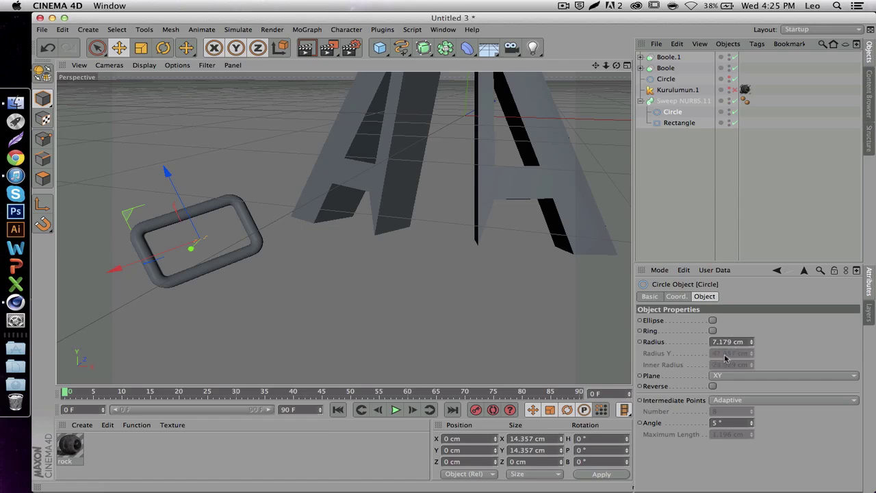
click(672, 123)
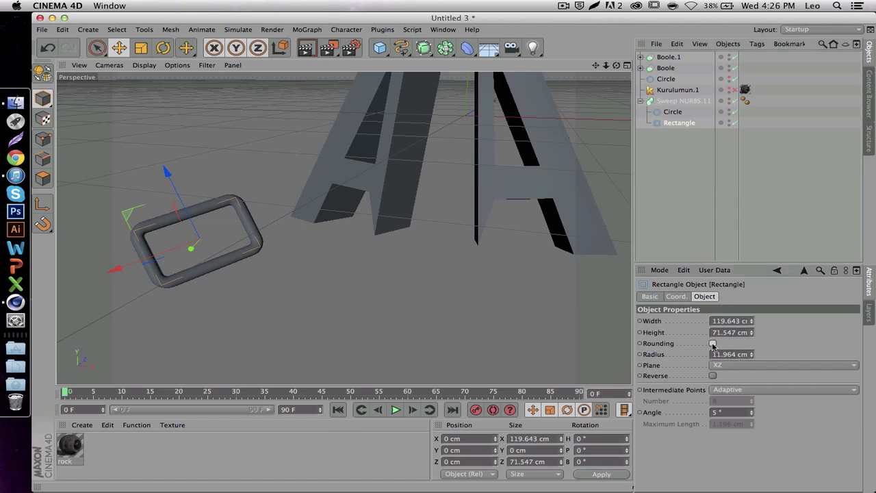
click(713, 343)
click(713, 344)
click(712, 343)
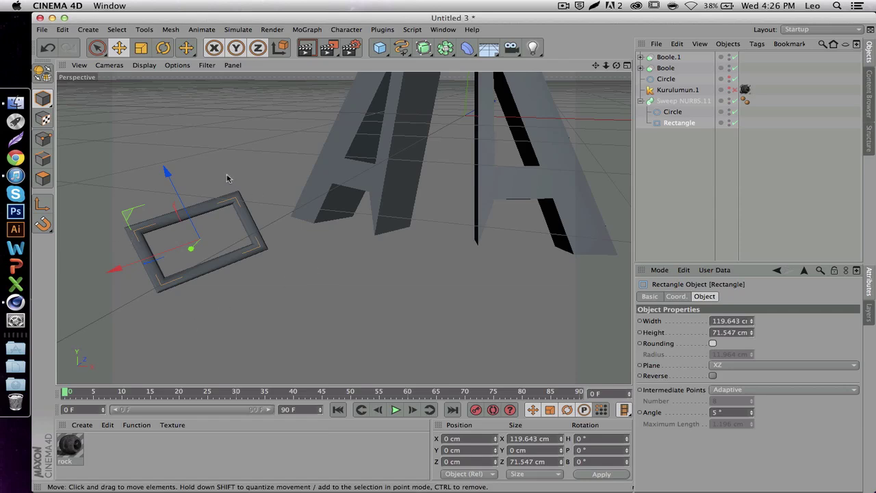
click(713, 344)
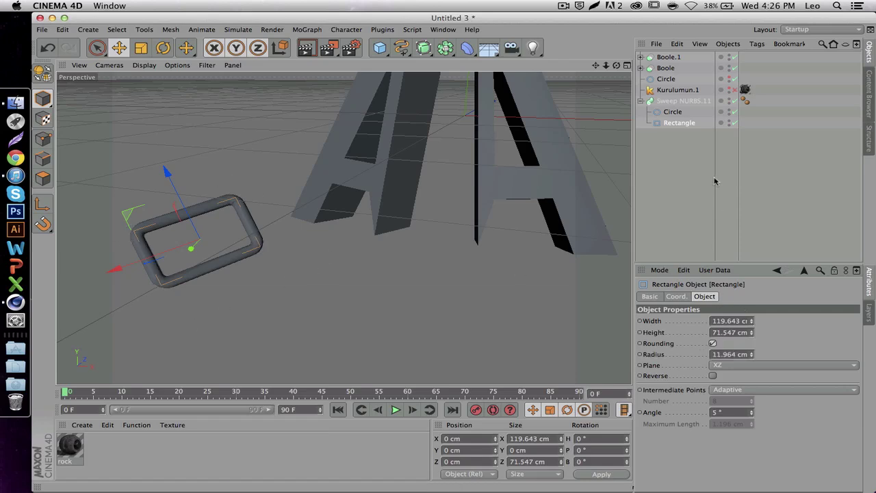
- Collapse the chain link's Sweep NURBS and duplicate it
click(638, 102)
click(676, 101)
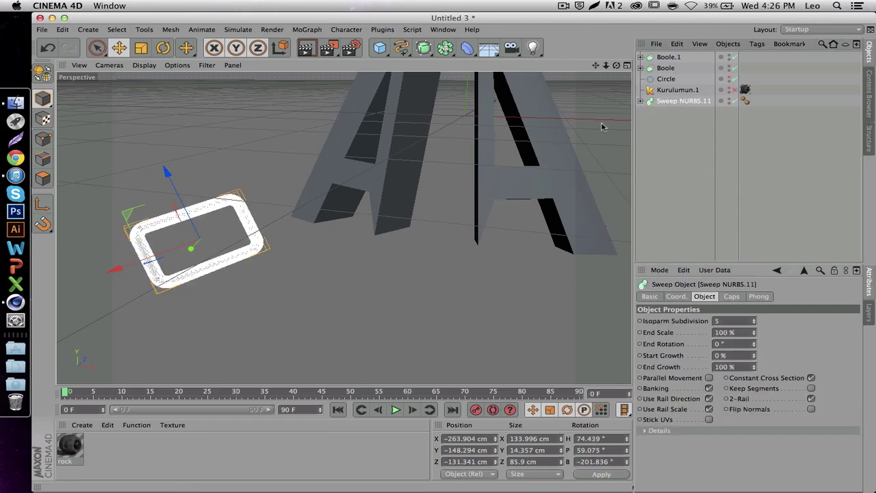
key(ctrl+c)
key(ctrl+v)
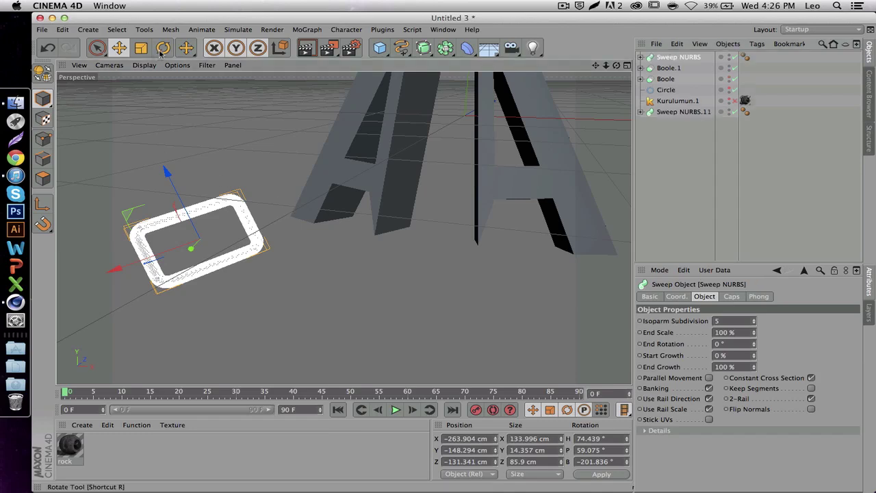
- Rotate the copied link a quarter turn edge-on and move it to interlock with the end of the first link
click(163, 47)
drag(202, 223, 262, 331)
click(118, 47)
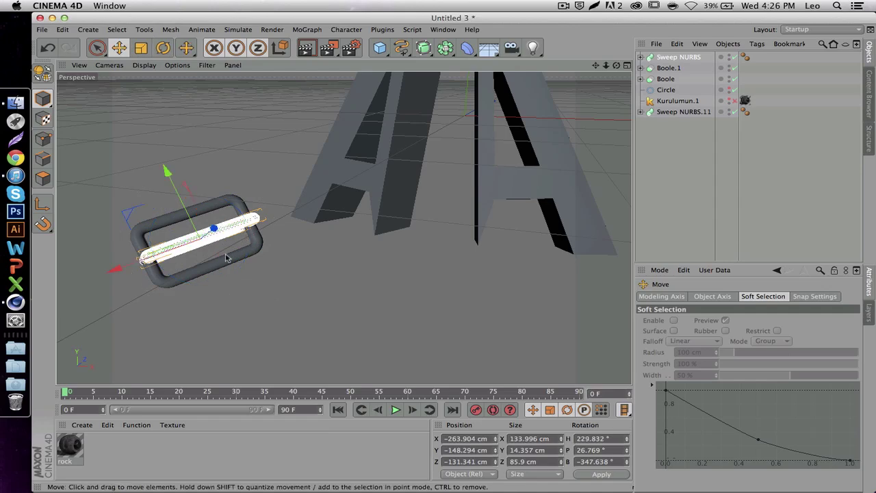
drag(143, 263, 203, 253)
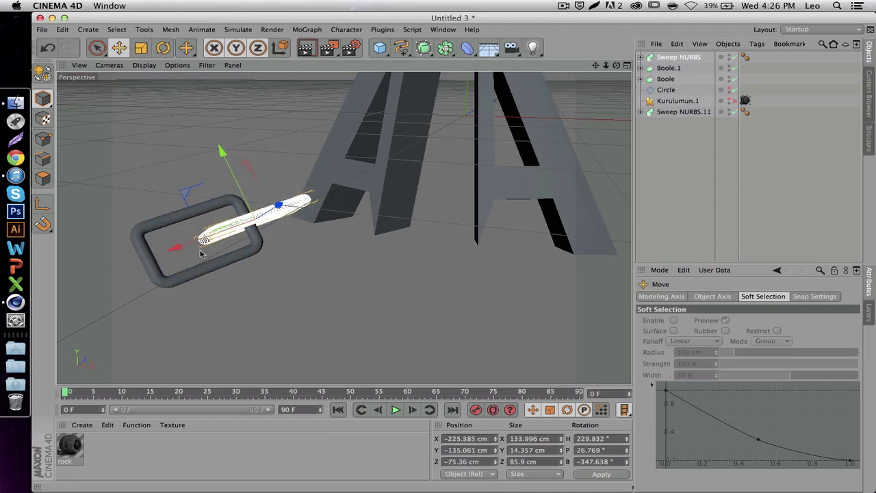
mouse_move(615, 65)
mouse_down()
mouse_move(568, 79)
mouse_move(618, 66)
mouse_up()
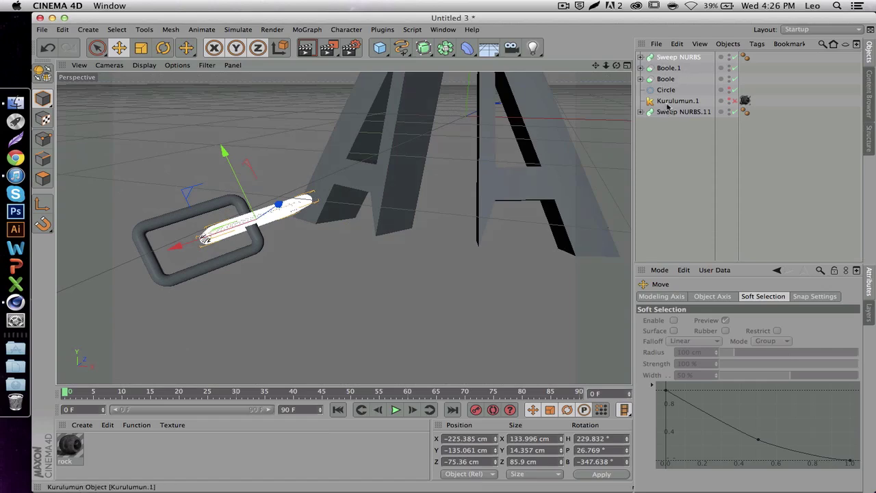
- Switch to Finder, open thrust.png from the Photoshop Renders folder to examine its chains, and return to Cinema 4D
click(16, 102)
click(242, 280)
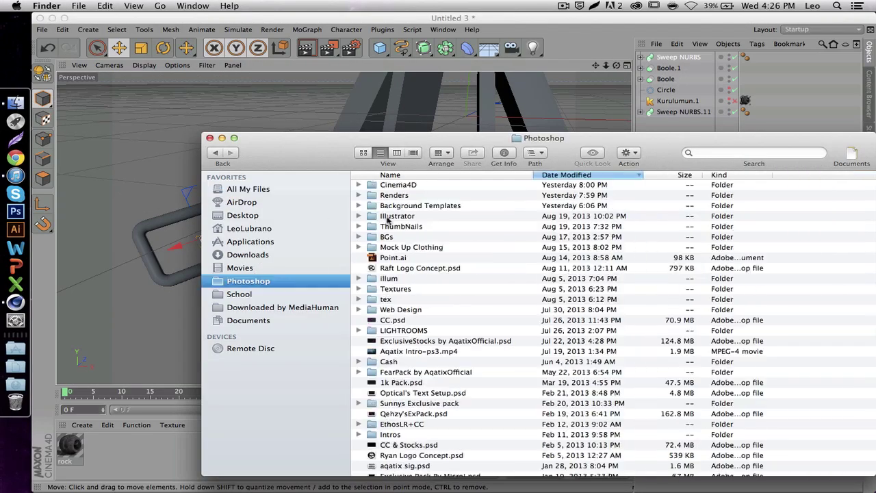
click(391, 197)
double_click(391, 197)
scroll(430, 275, down, 10)
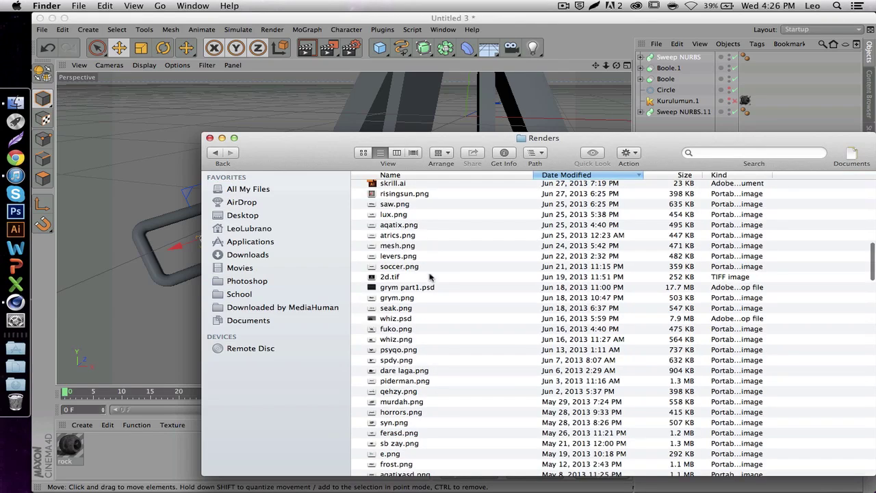
scroll(429, 276, up, 2)
scroll(429, 276, up, 15)
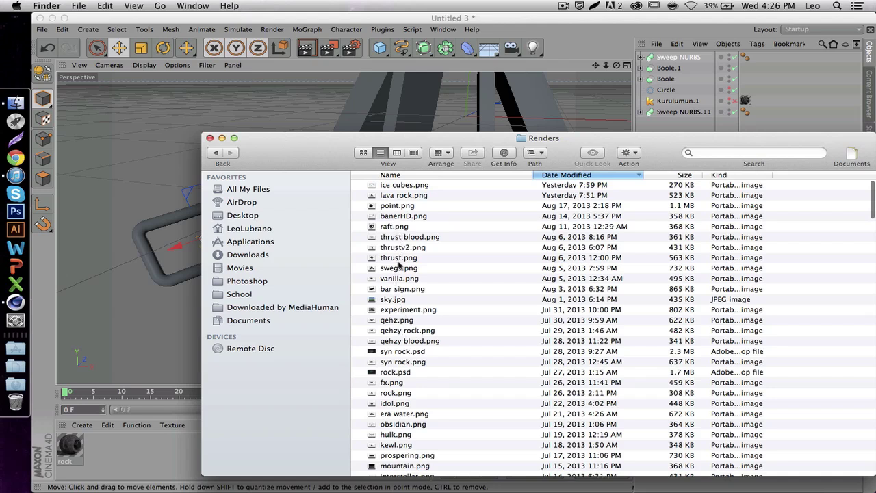
double_click(398, 257)
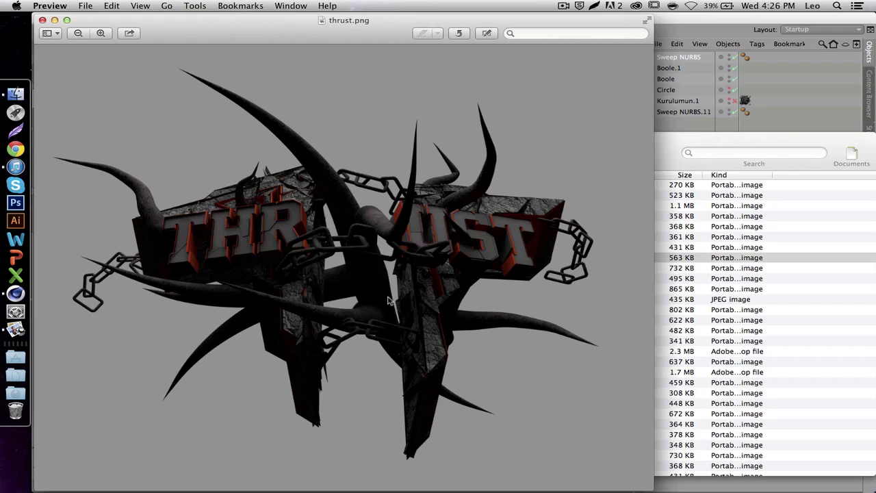
key(super+w)
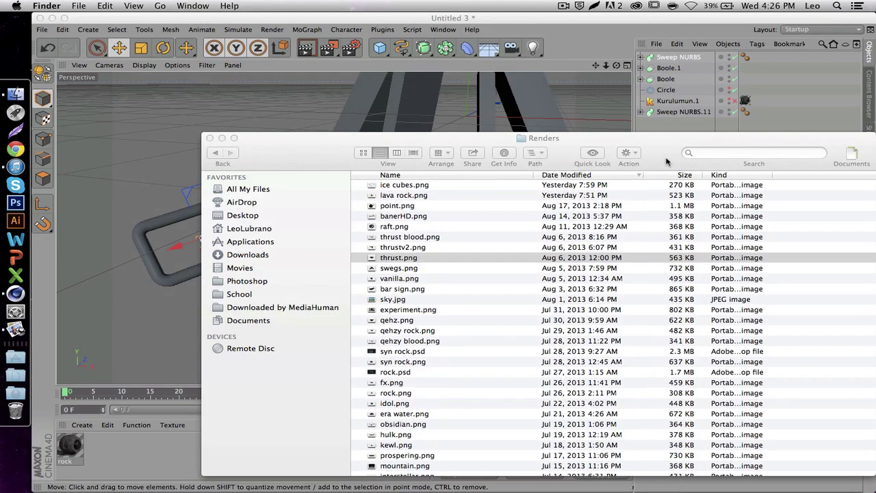
key(super+w)
click(277, 302)
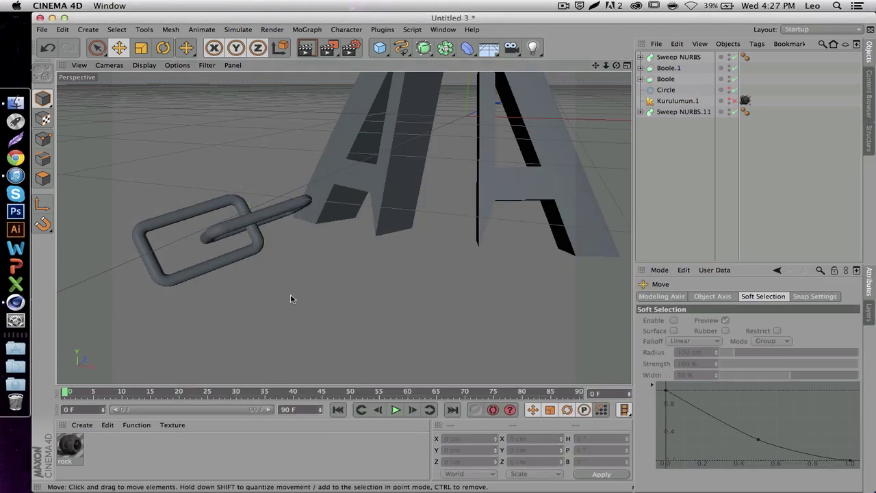
- Delete both chain link sweeps from the scene
click(663, 58)
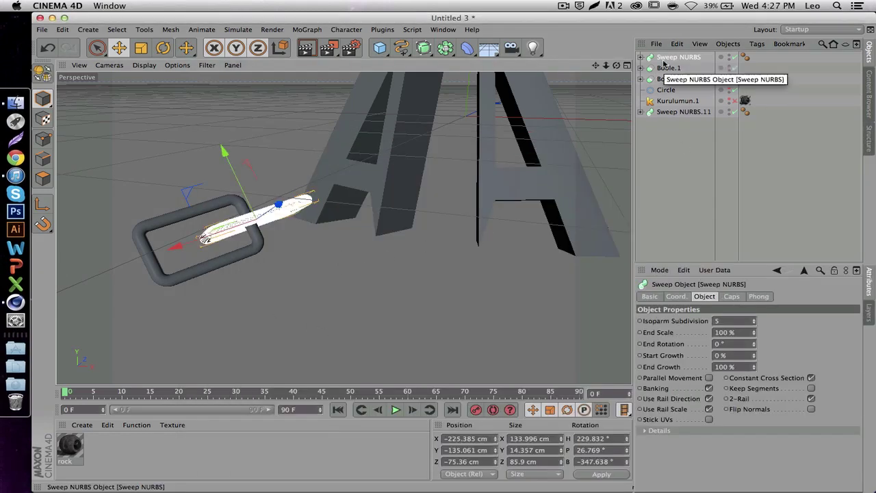
key(Delete)
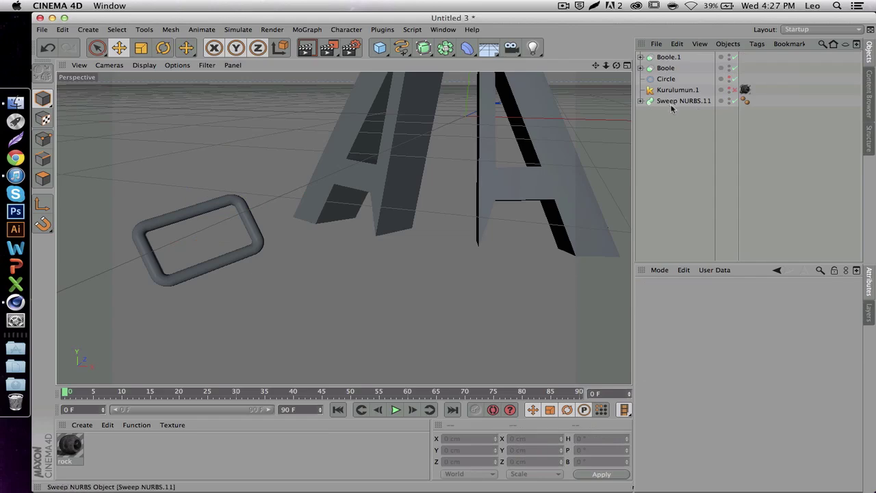
click(674, 101)
key(Delete)
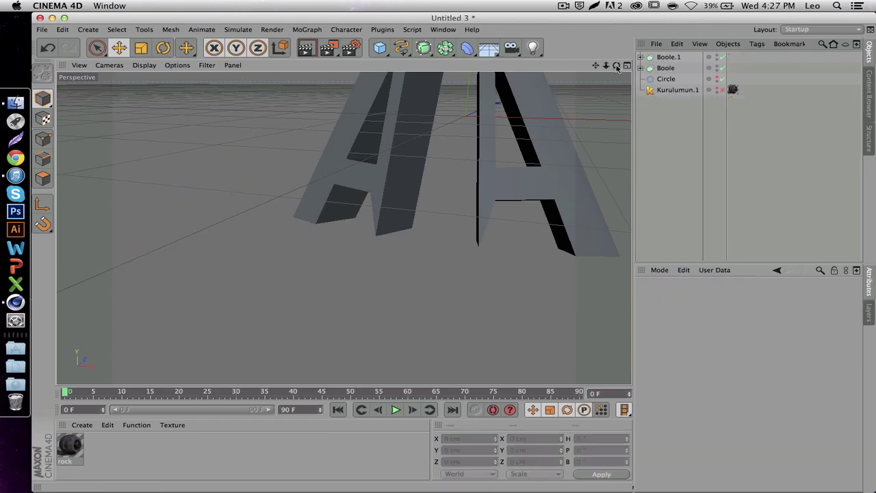
- Enable the Kurulumun.1 horn object between the two letter halves
drag(617, 67, 297, 156)
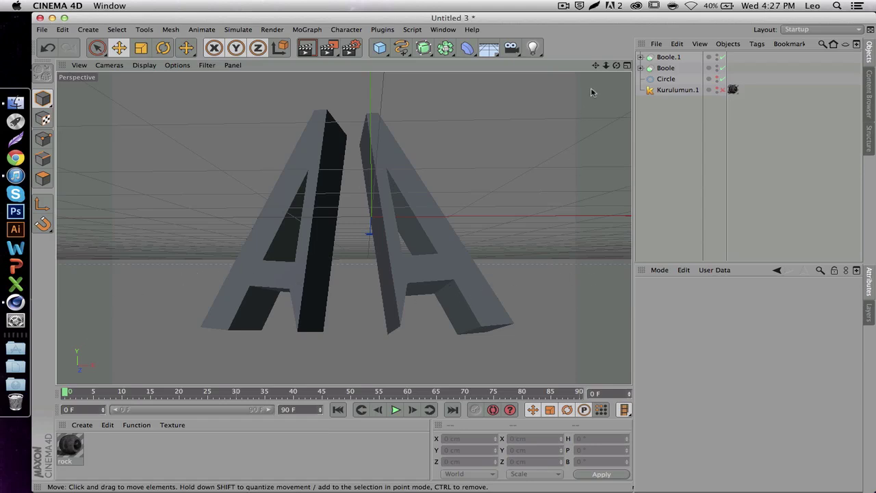
drag(615, 65, 348, 229)
click(672, 91)
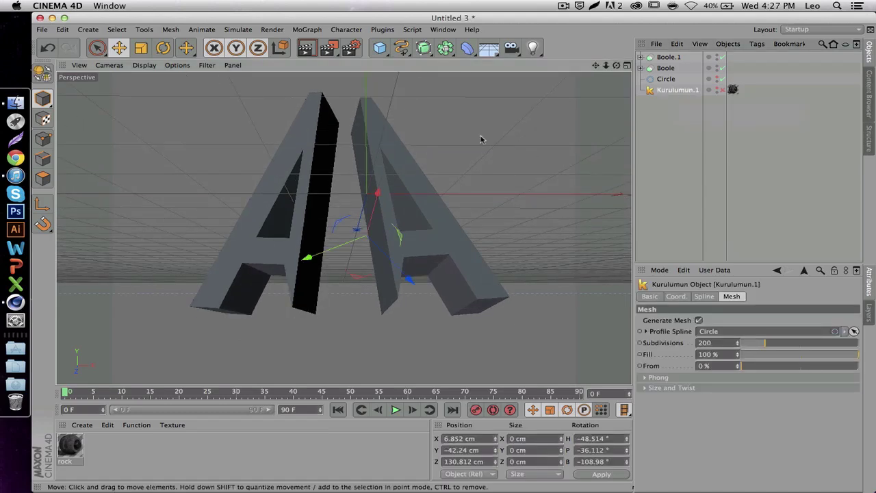
click(722, 90)
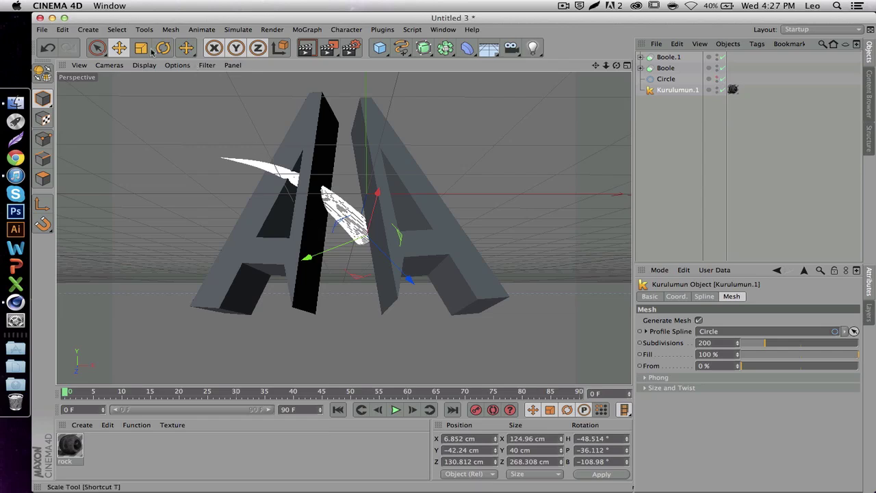
- Rotate the Kurulumun.1 horn so its tip curves downward, at about H -22°, P 17°, B -151°
key(r)
drag(416, 236, 378, 250)
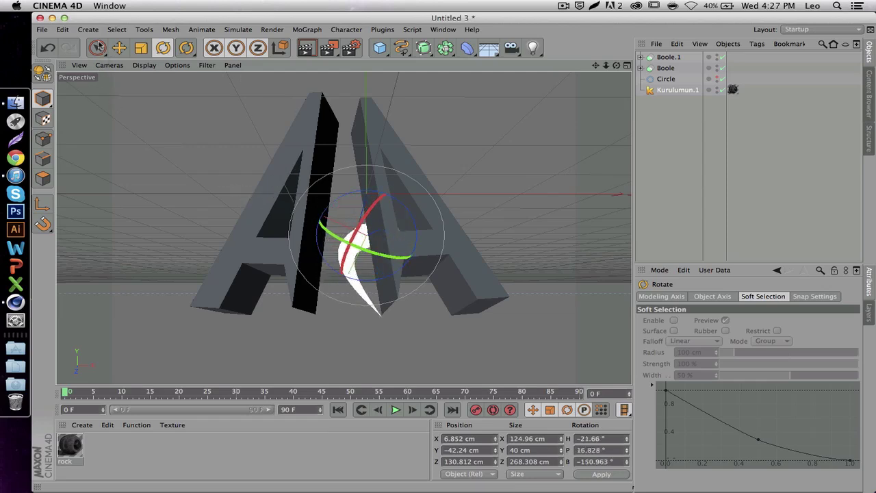
key(e)
scroll(369, 239, up, 5)
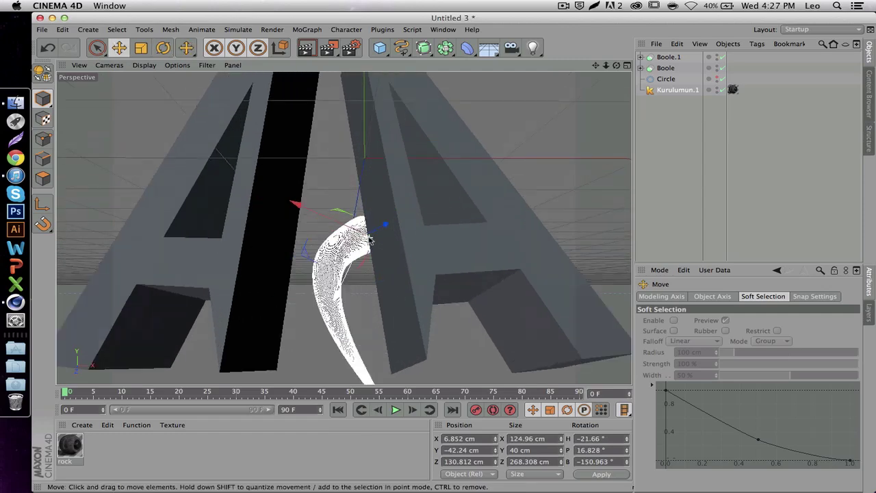
scroll(279, 320, down, 5)
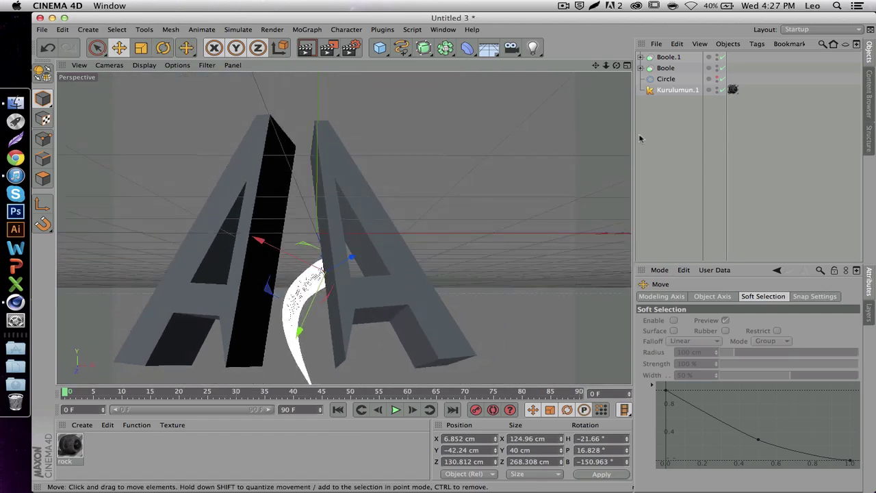
- Move the Kurulumun.1 horn into the gap between the letter halves, at about X -13, Y -46, Z 133 cm
click(677, 90)
drag(595, 65, 346, 164)
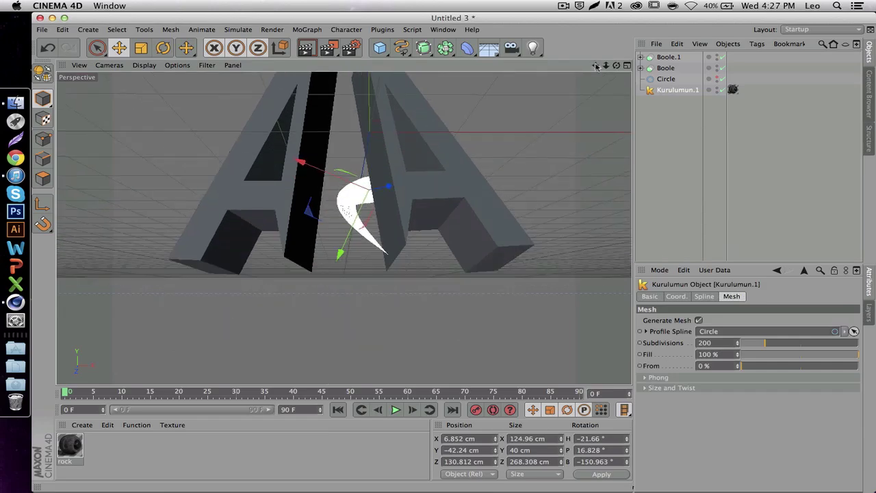
drag(616, 65, 342, 229)
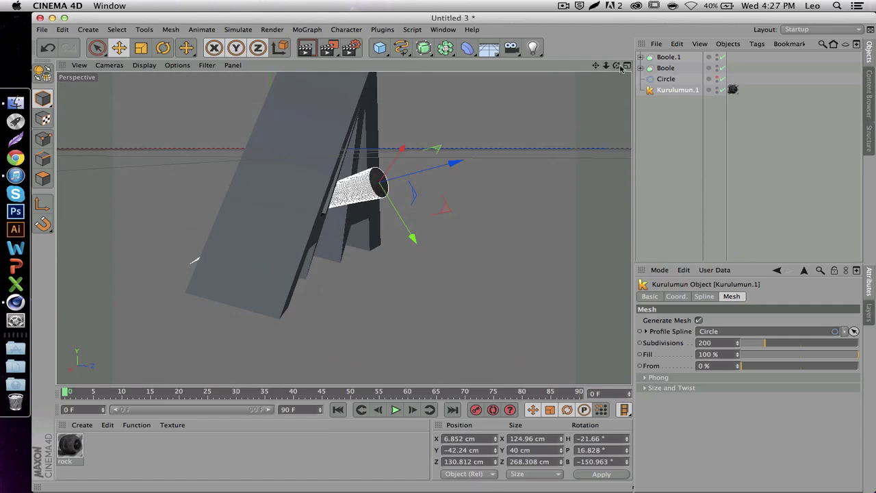
drag(616, 65, 605, 88)
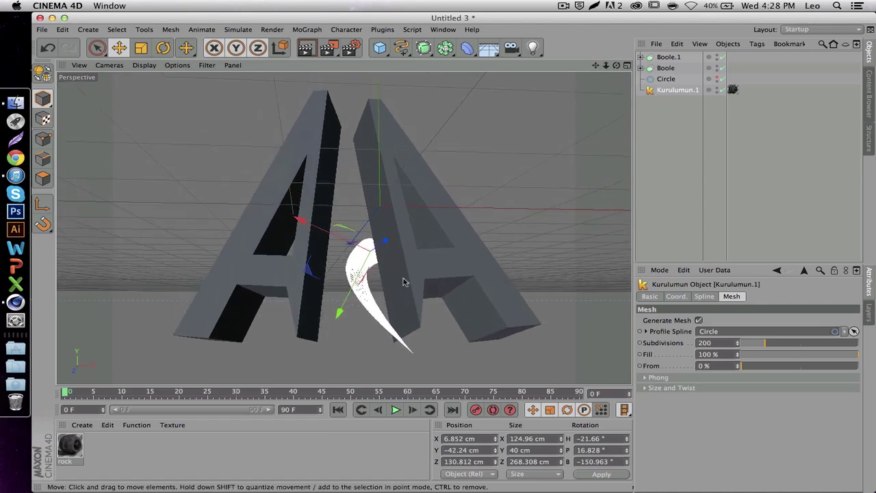
drag(404, 282, 376, 273)
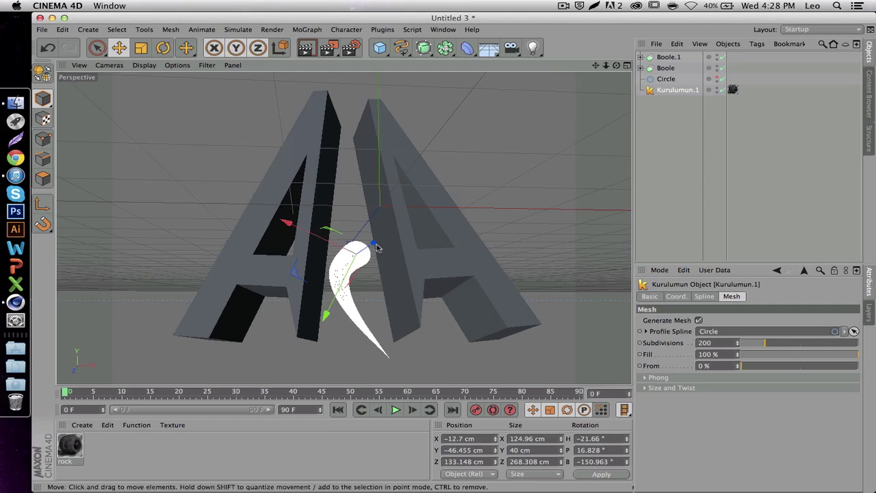
- Rotate the Kurulumun.1 horn so its tip points toward the second letter half, at about H 0°, P 10°, B -152°
click(376, 294)
click(359, 332)
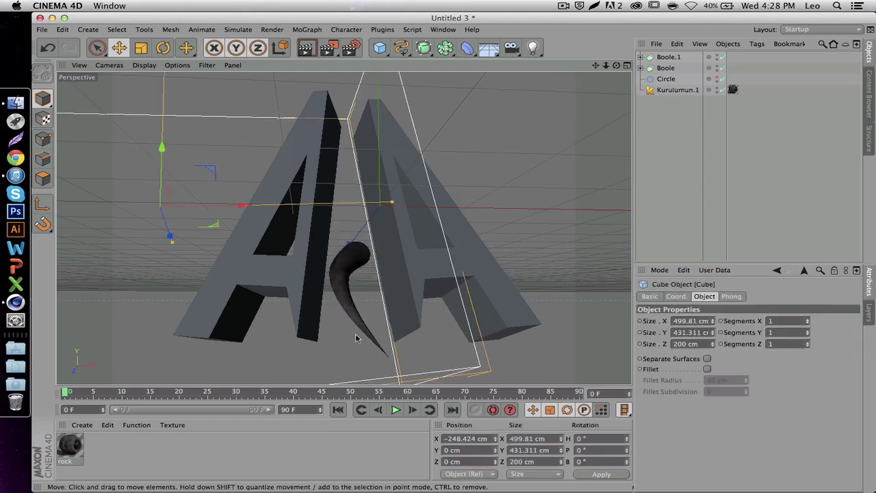
click(360, 331)
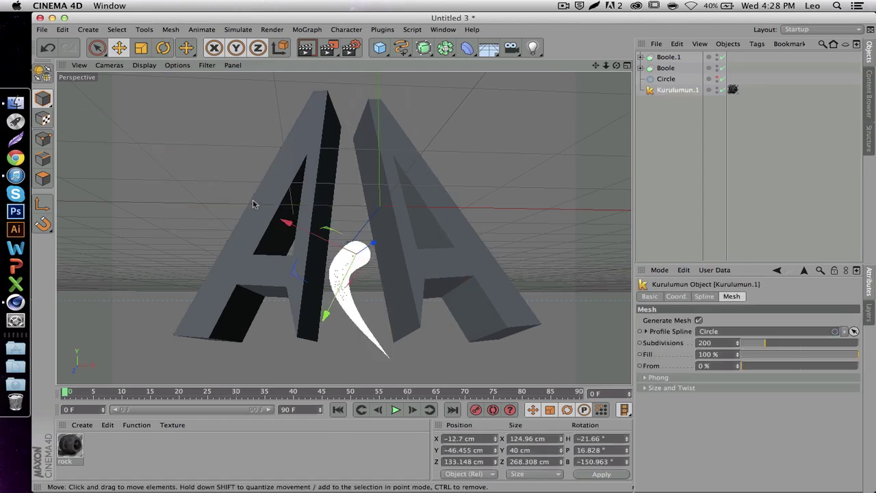
click(163, 48)
drag(384, 240, 411, 235)
click(336, 238)
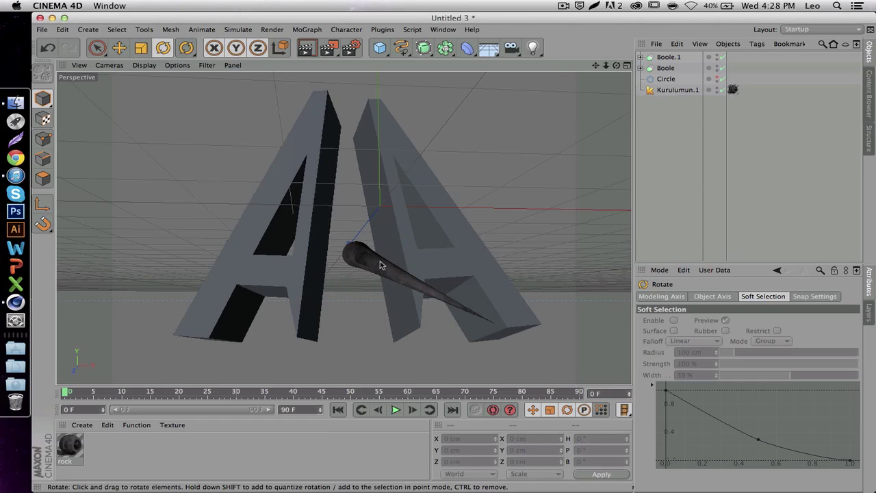
- Duplicate the Kurulumun.1 horn and move the copy into the first letter half's opening, at about X -118, Y -14, Z 219 cm
click(675, 90)
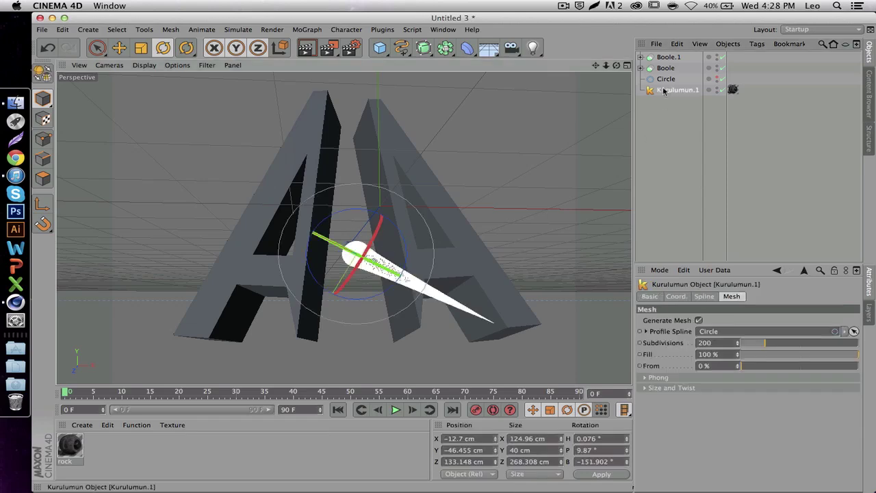
key(super+v)
click(118, 47)
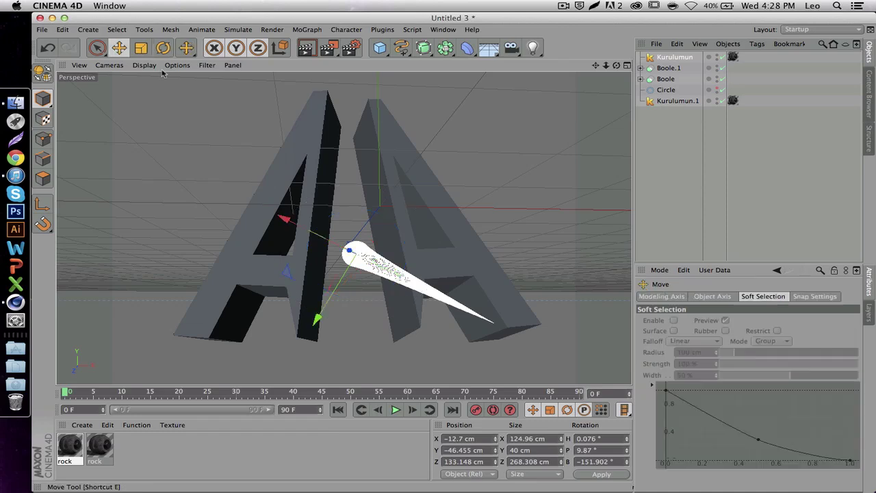
drag(349, 252, 288, 252)
key(r)
key(e)
- Rotate the copied Kurulumun horn so its tip pokes outward through the opening of the first letter half
click(164, 48)
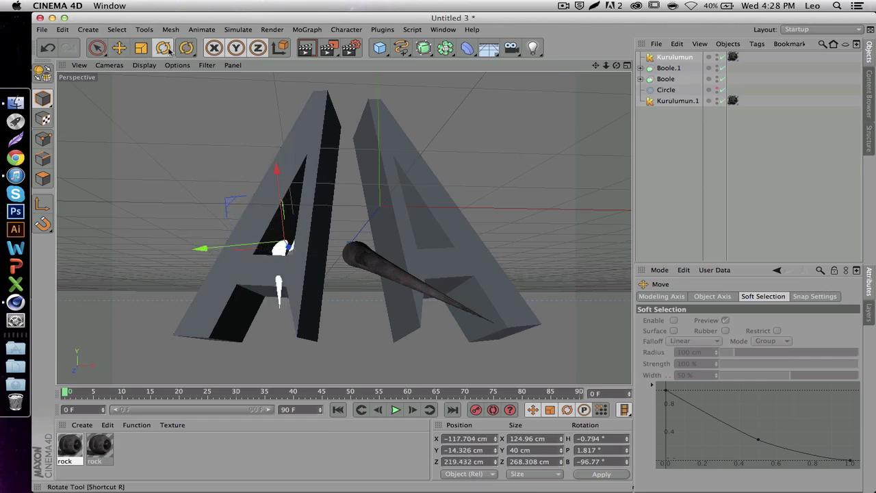
drag(274, 212, 263, 199)
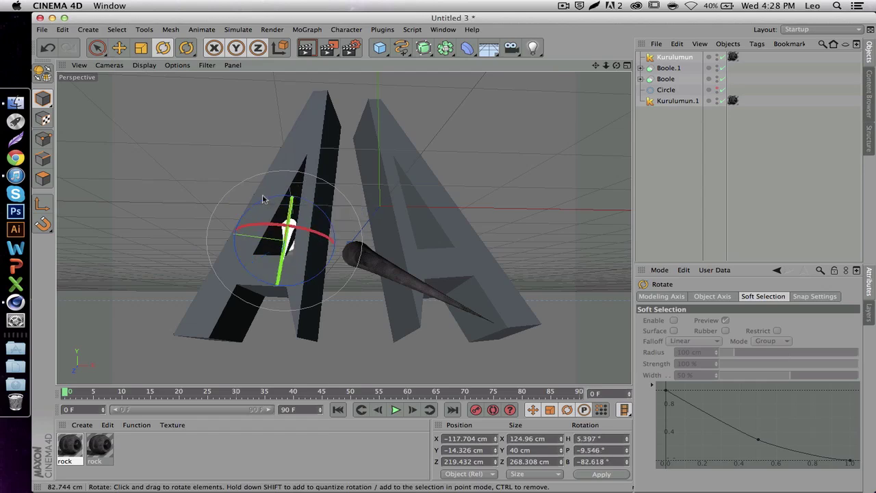
drag(335, 235, 329, 258)
click(172, 182)
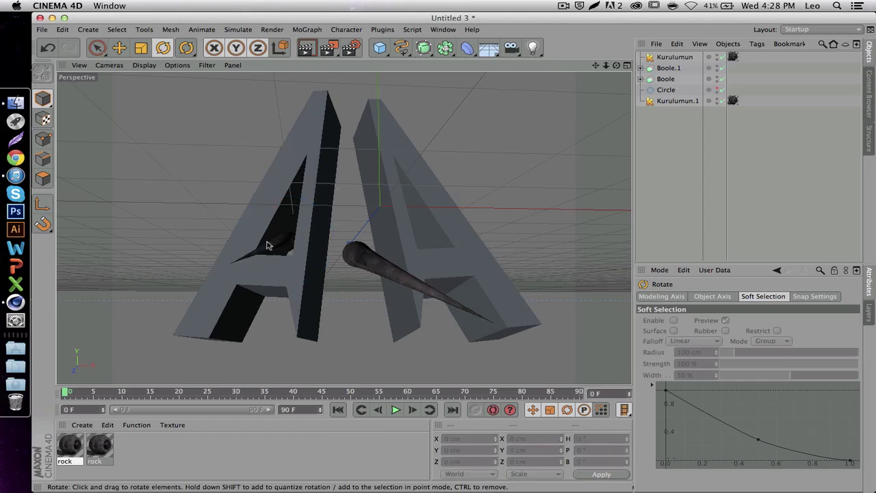
- Create a new default material and apply it to both letter halves, Boole and Boole.1
double_click(165, 453)
drag(285, 275, 284, 275)
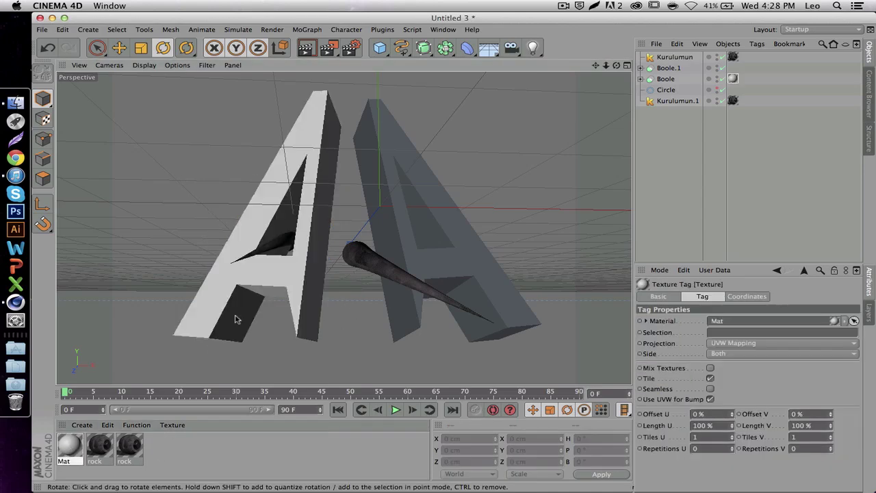
drag(418, 259, 417, 259)
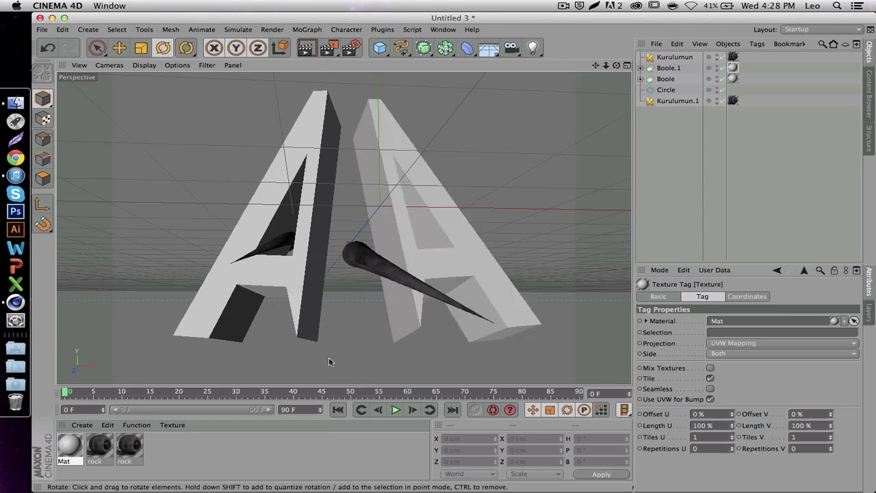
click(308, 282)
click(179, 235)
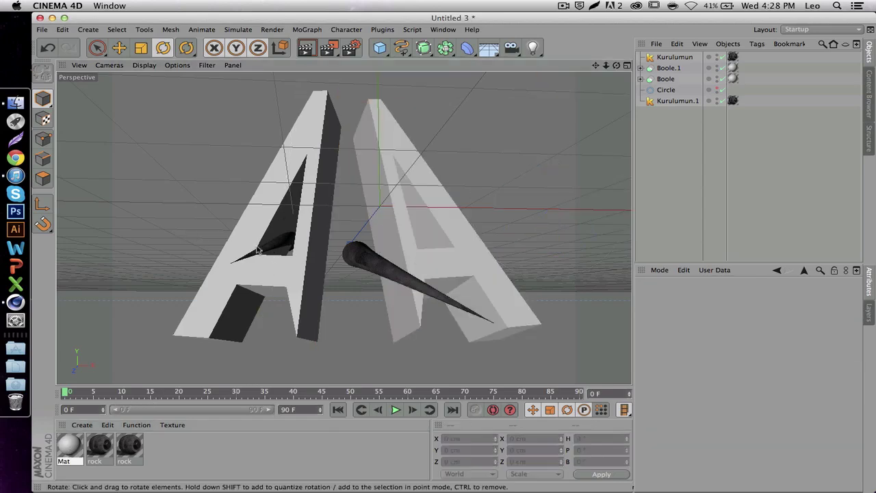
- Set the Kurulumun.1 object's number of branches to 7
click(366, 258)
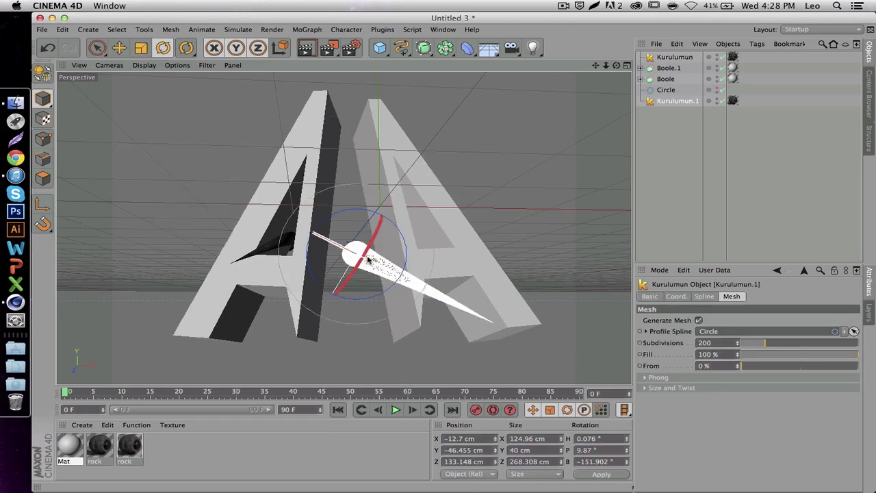
click(676, 296)
click(704, 297)
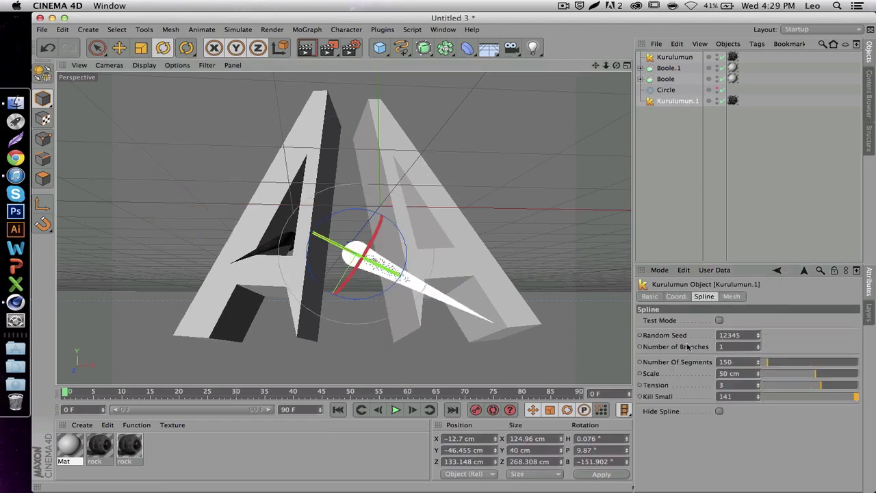
click(758, 345)
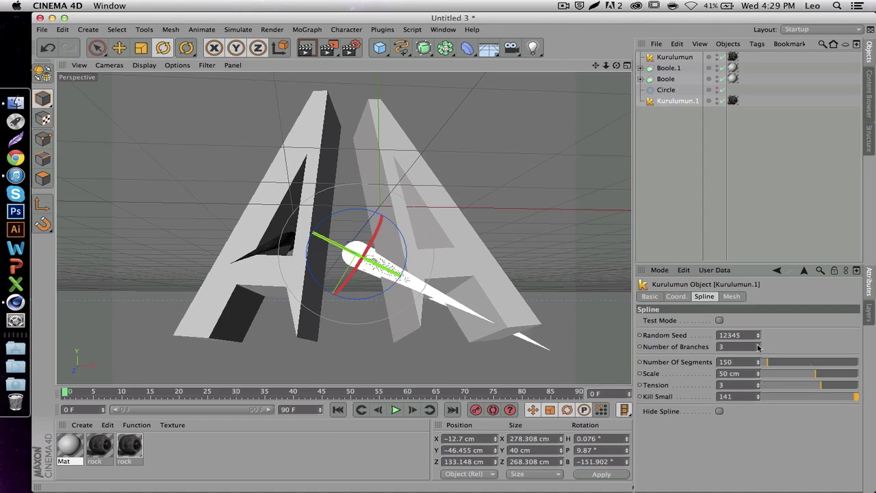
click(758, 346)
click(758, 346)
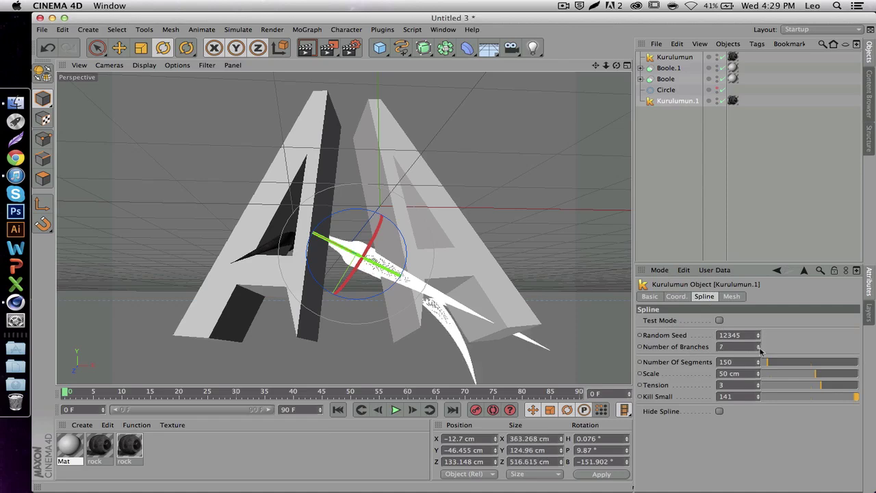
- Set the Kurulumun.1 random seed to 12349 to vary how the branches spread
click(747, 336)
text(6)
key(Return)
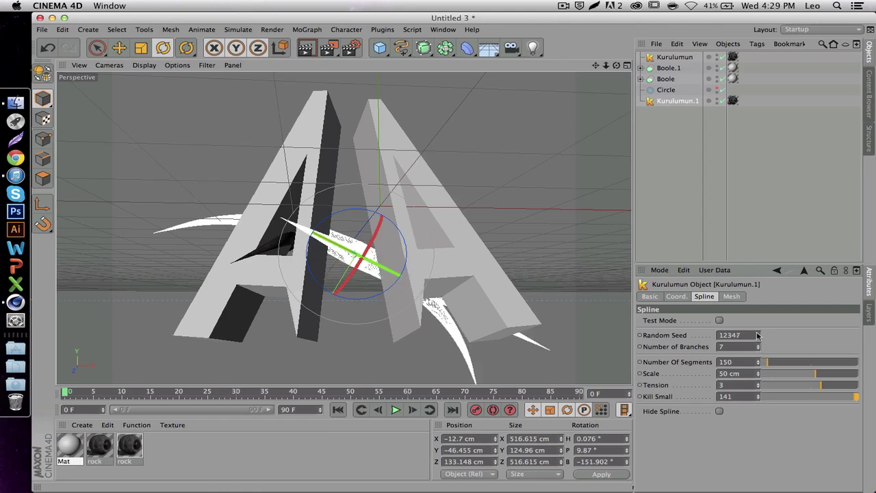
click(757, 334)
click(756, 334)
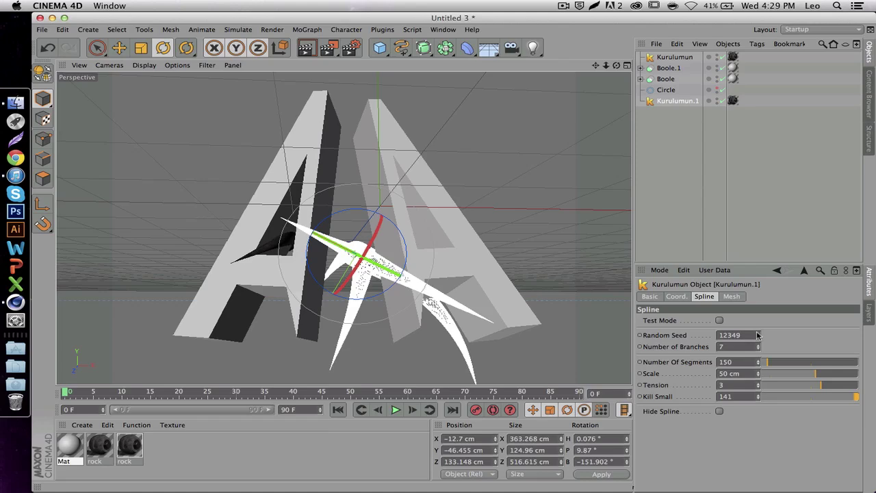
click(662, 171)
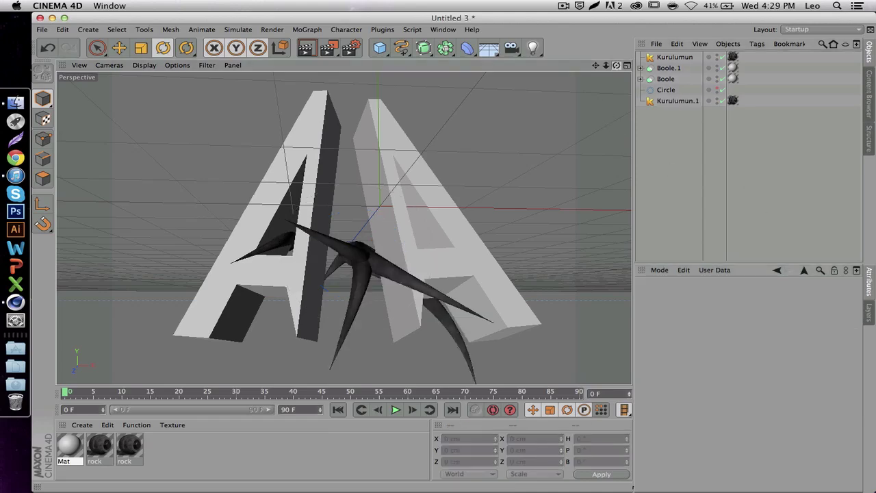
- Rotate the Boole letter half to tilt its underside into view, at about H -19°, P -21°, B 0°
alt+drag(342, 228, 343, 227)
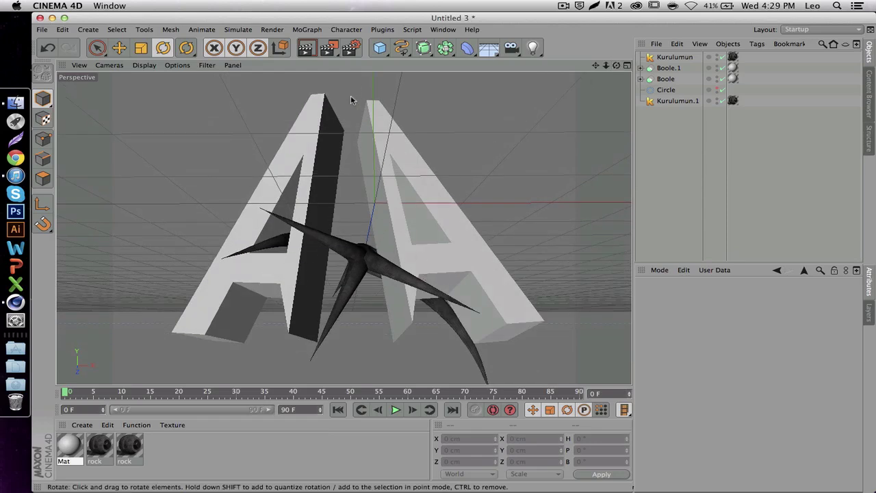
click(276, 299)
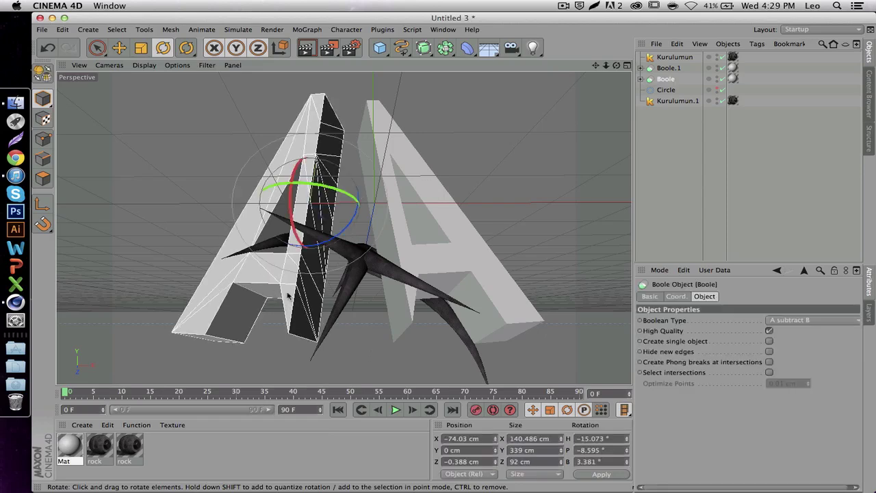
mouse_move(320, 211)
mouse_down()
mouse_move(309, 200)
mouse_move(316, 195)
mouse_up()
click(417, 265)
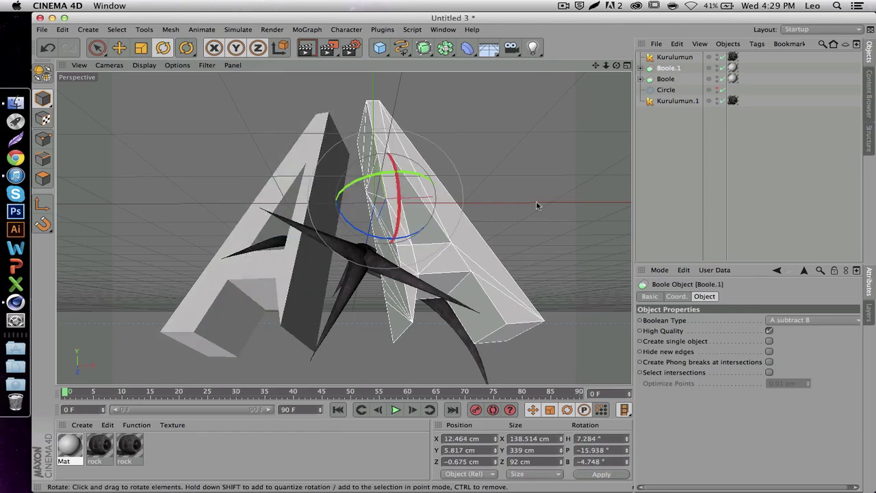
click(583, 121)
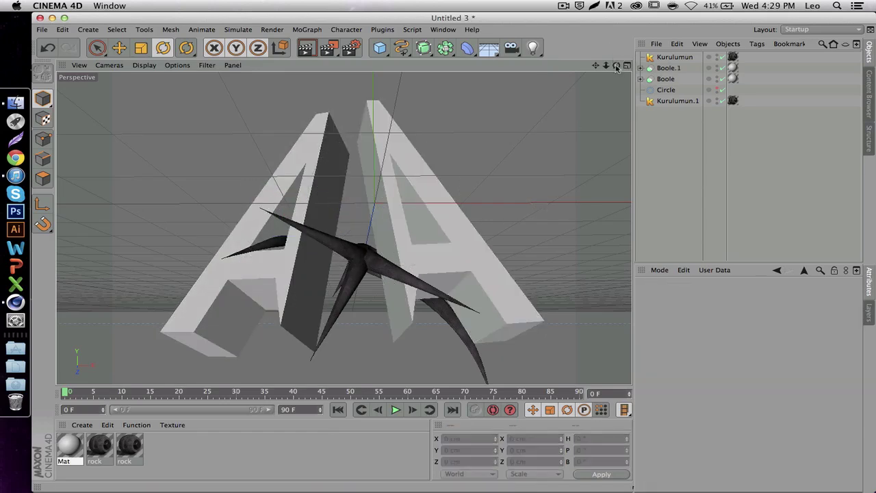
- Rotate the branching Kurulumun.1 object slightly between the letter halves while viewing them from a low angle
drag(616, 66, 537, 96)
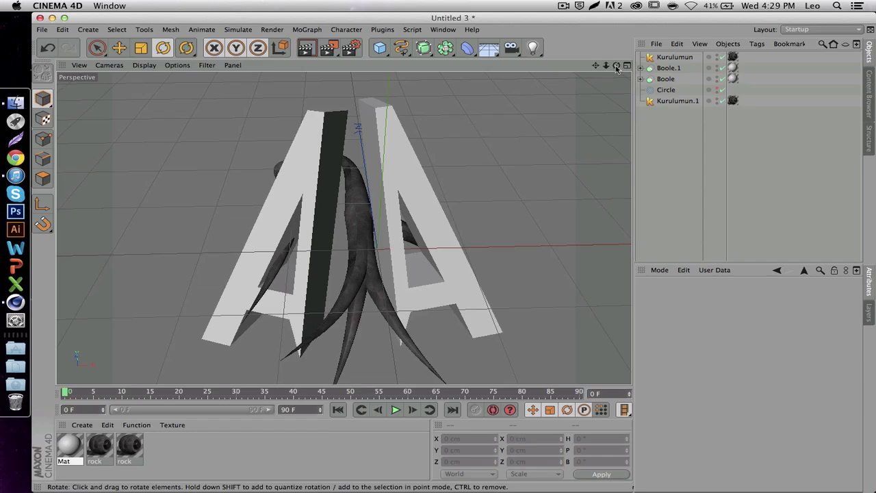
drag(616, 68, 554, 174)
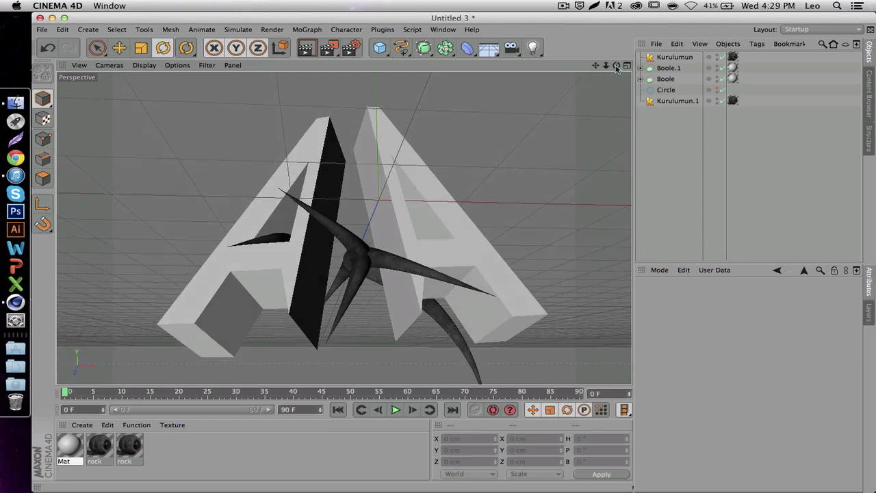
click(357, 266)
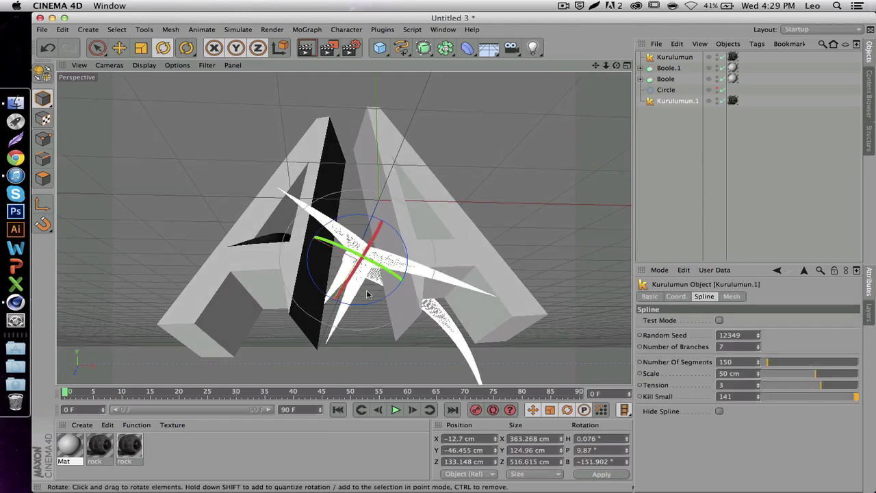
drag(362, 288, 368, 339)
click(369, 350)
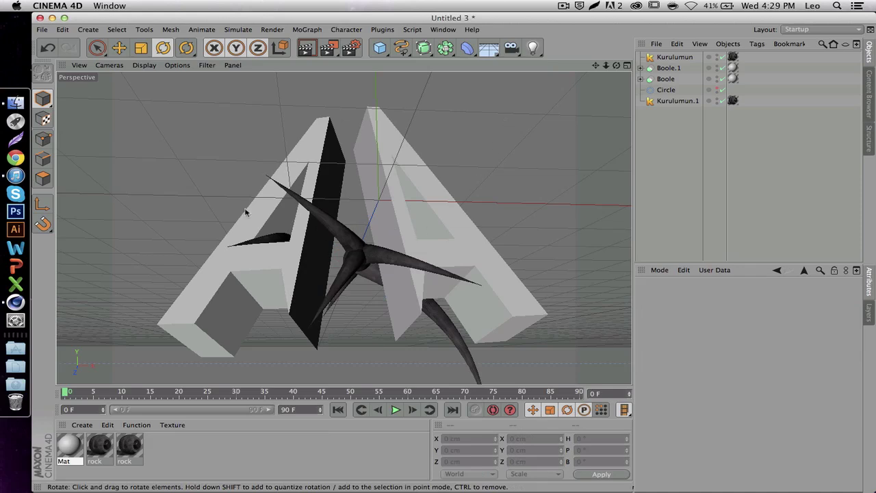
- Expand the Boole and Boole.1 hierarchies and duplicate both letter halves in place
click(482, 258)
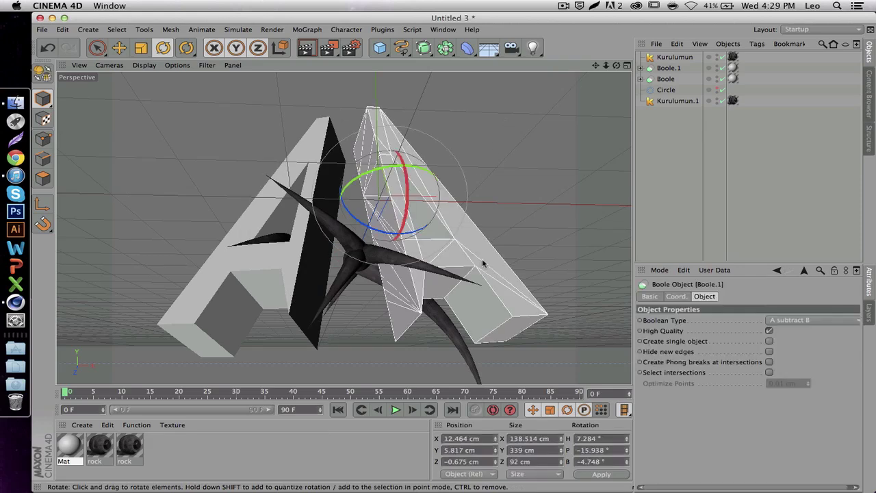
click(640, 69)
click(641, 100)
click(687, 79)
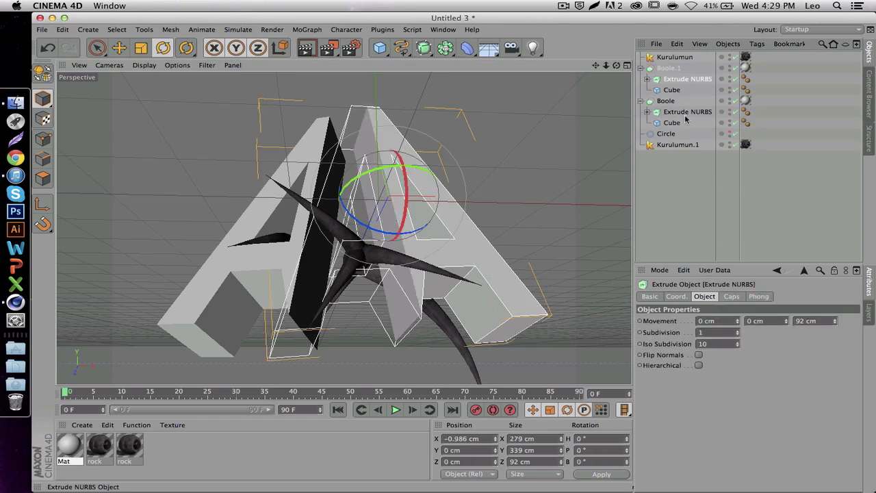
ctrl+click(683, 112)
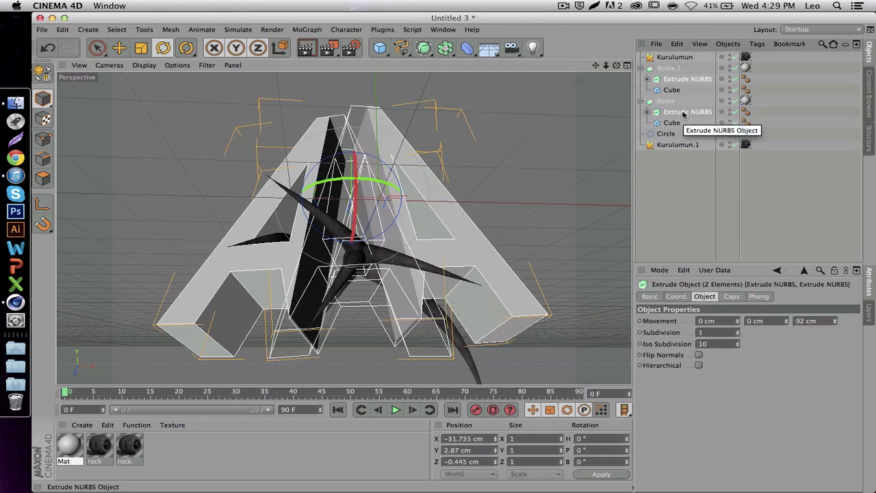
click(665, 102)
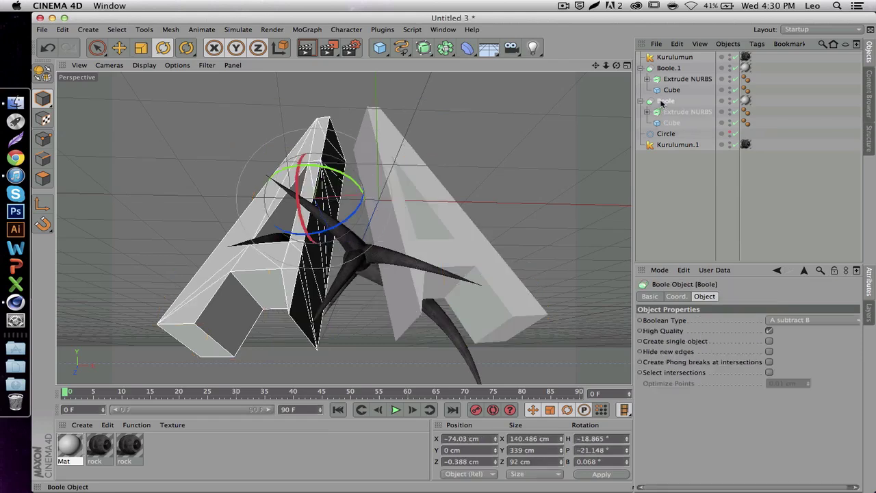
ctrl+click(662, 70)
key(ctrl+c)
key(ctrl+v)
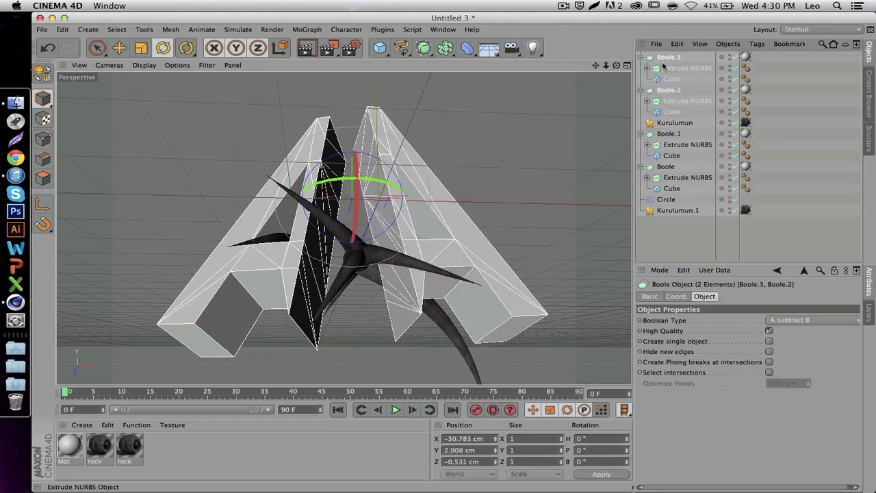
- Collapse the Boole and Boole.1 hierarchies and select only the Extrude NURBS objects inside Boole.3 and Boole.2
click(671, 71)
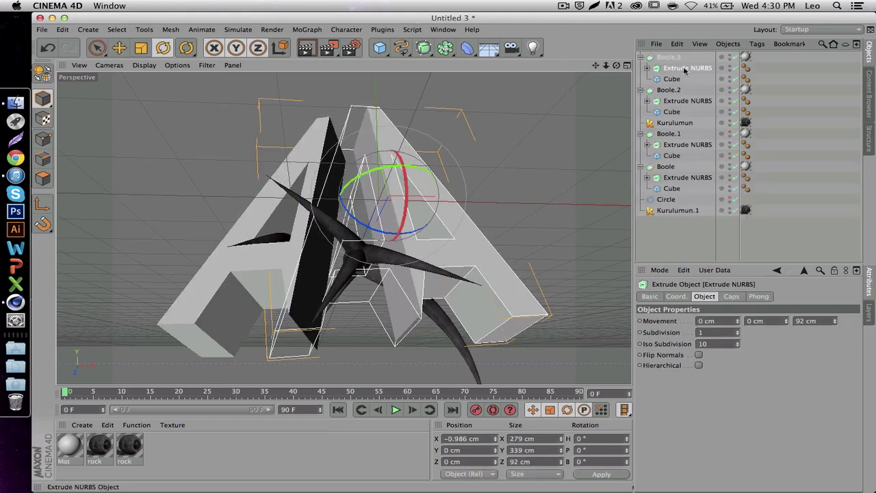
click(641, 133)
click(640, 145)
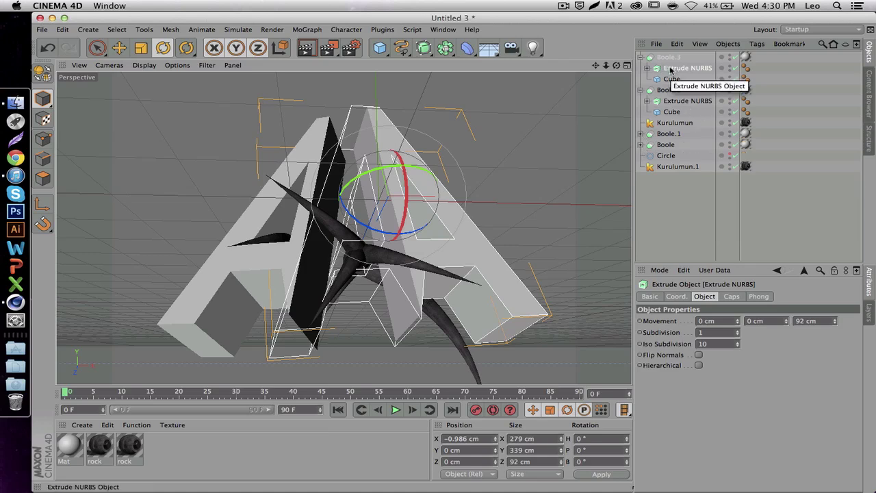
ctrl+click(681, 111)
ctrl+click(682, 111)
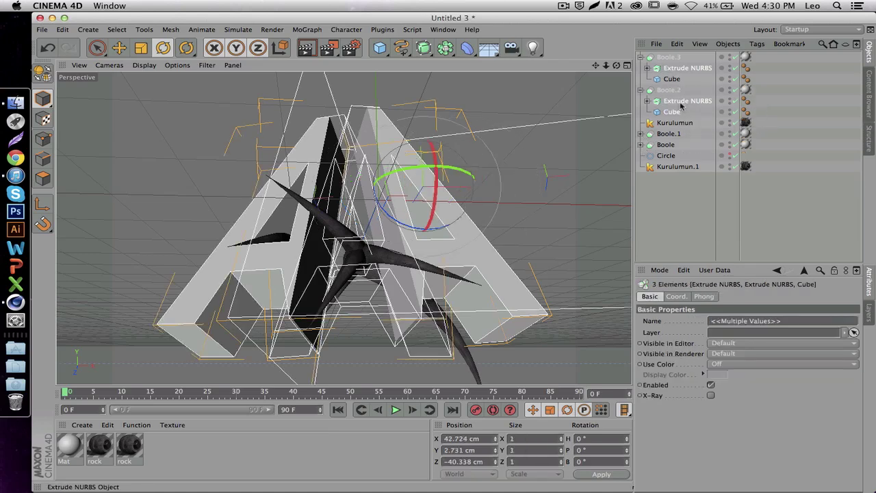
ctrl+click(682, 101)
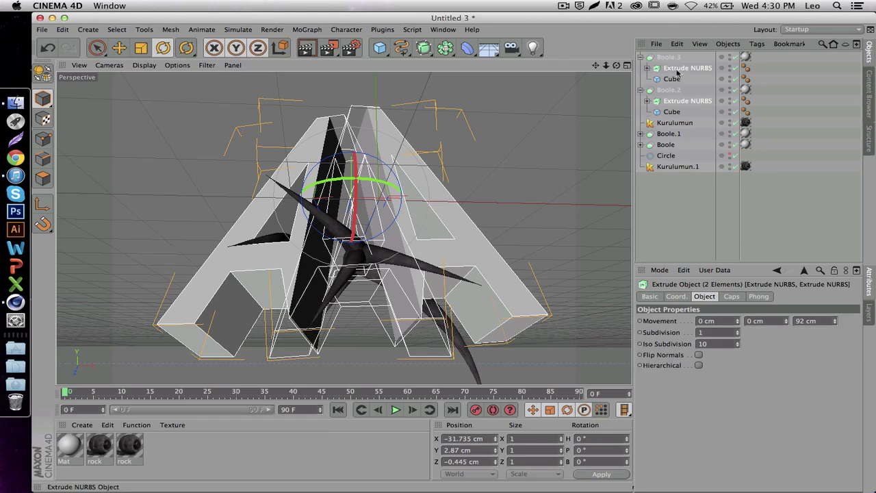
click(677, 70)
shift+click(689, 99)
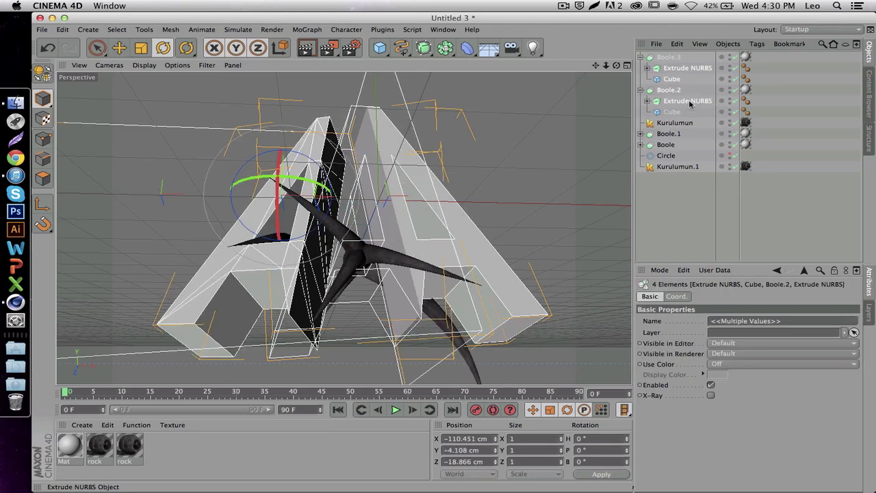
click(686, 98)
shift+click(680, 69)
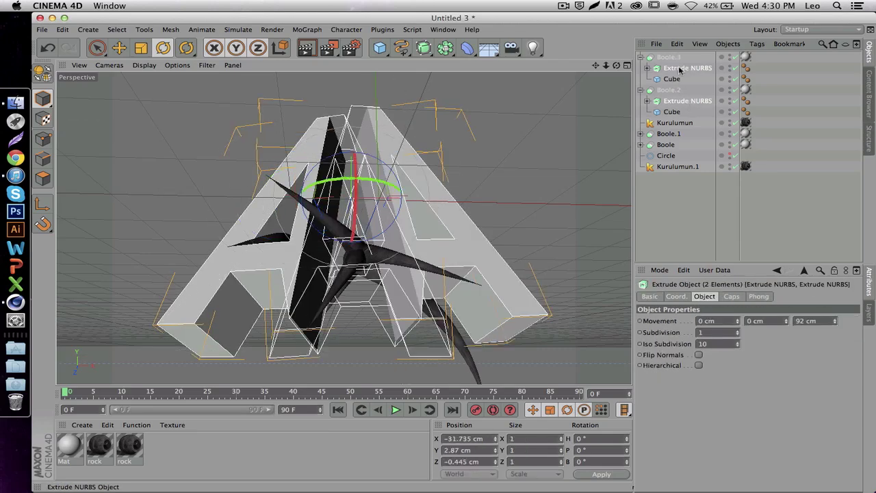
- Set both the start and end caps of the two selected Extrude NURBS objects to Fillet
click(732, 296)
click(735, 320)
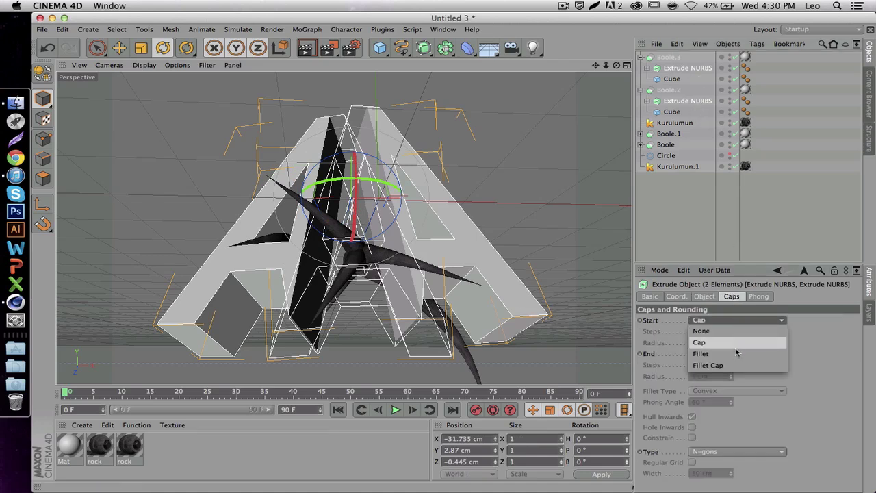
click(736, 354)
click(736, 354)
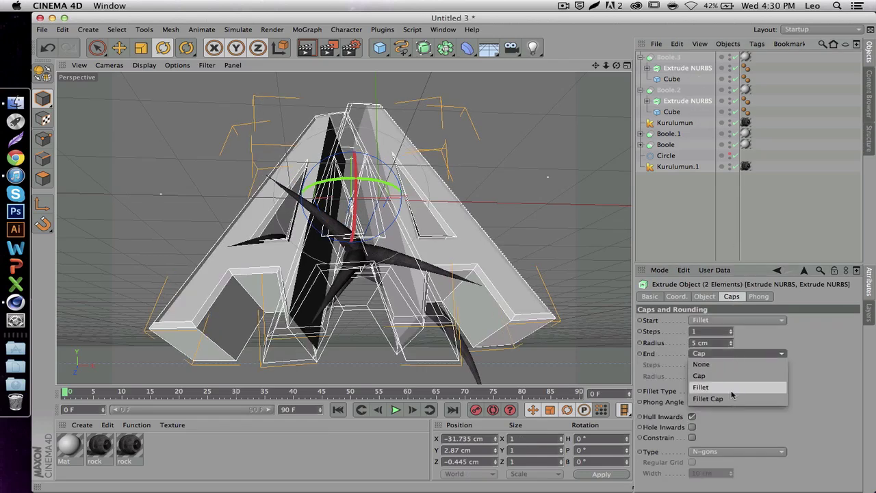
click(731, 386)
- Set the start and end fillet radii of both extrusions to 1 cm and clear the selection
double_click(711, 342)
text(1)
key(Return)
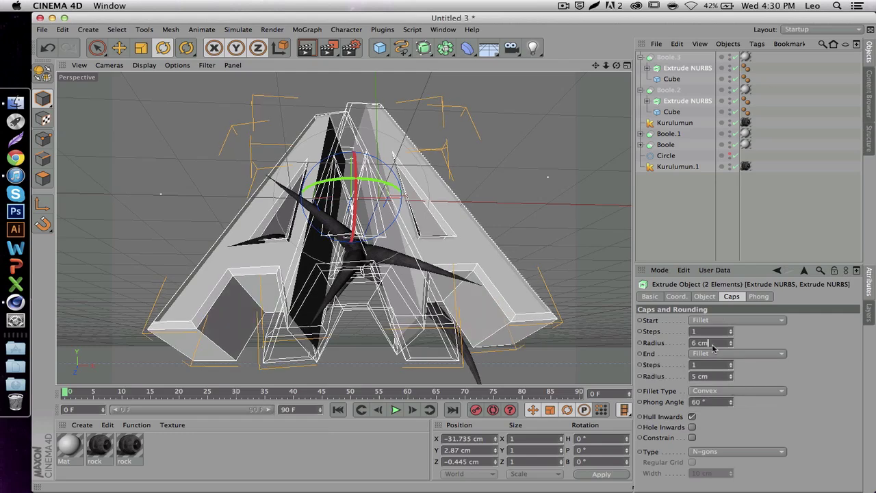
double_click(710, 376)
text(1)
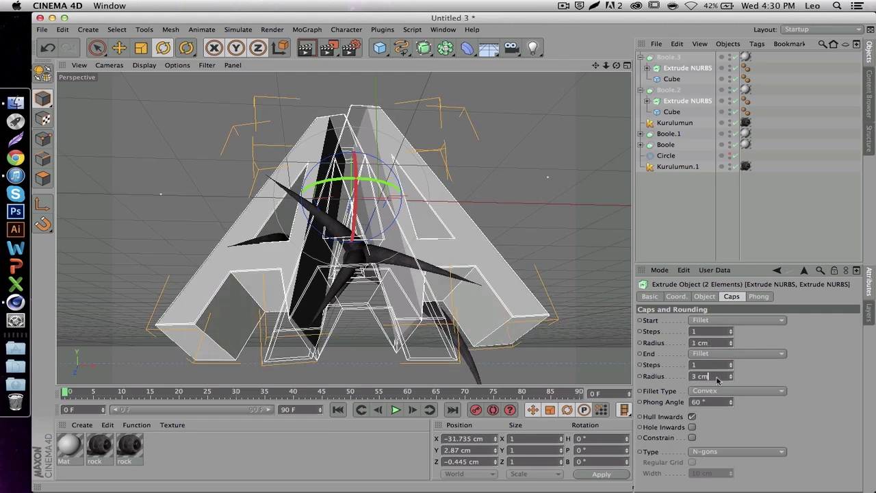
key(Return)
click(675, 236)
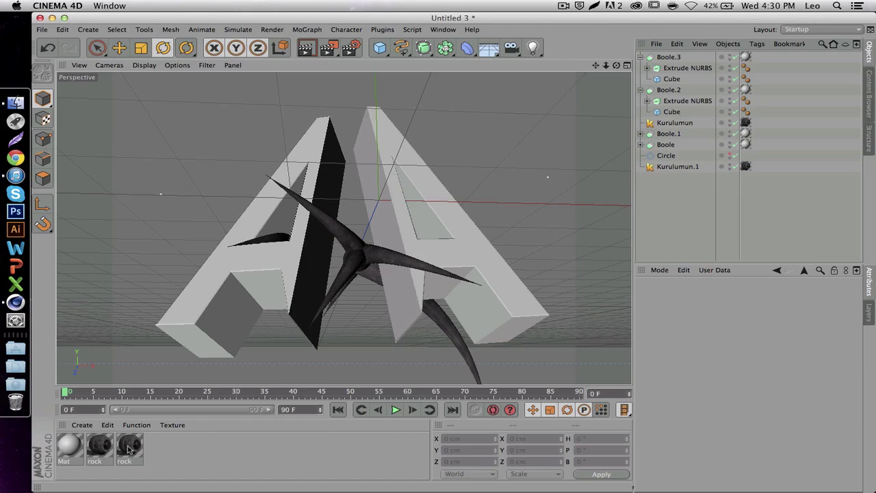
- Apply the second rock material to Boole and Boole.1 and set both texture projections to Cubic
drag(129, 448, 200, 303)
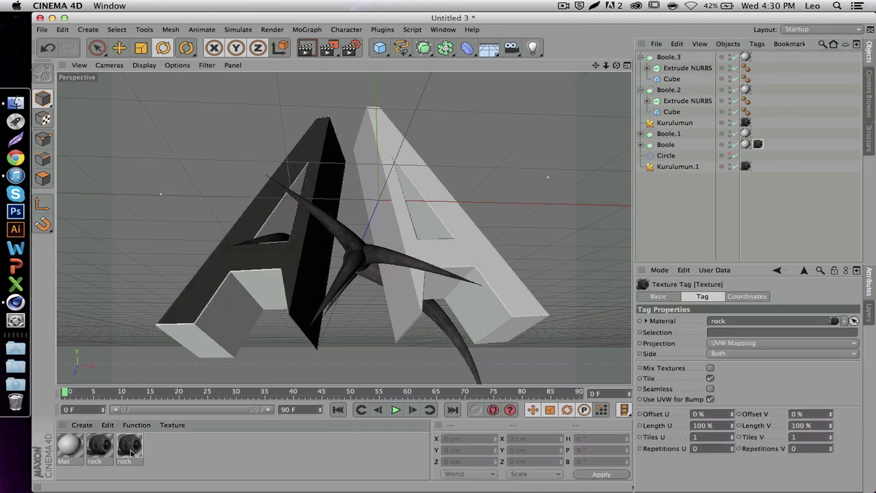
drag(440, 256, 440, 256)
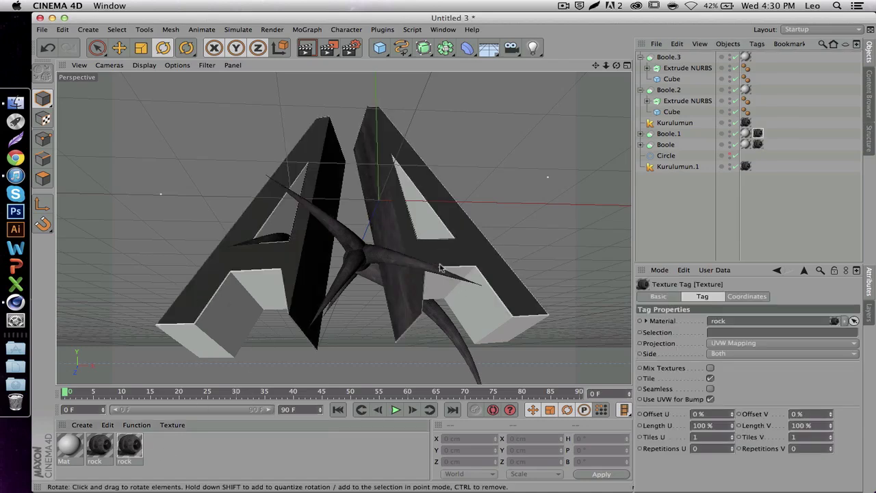
click(751, 343)
click(753, 390)
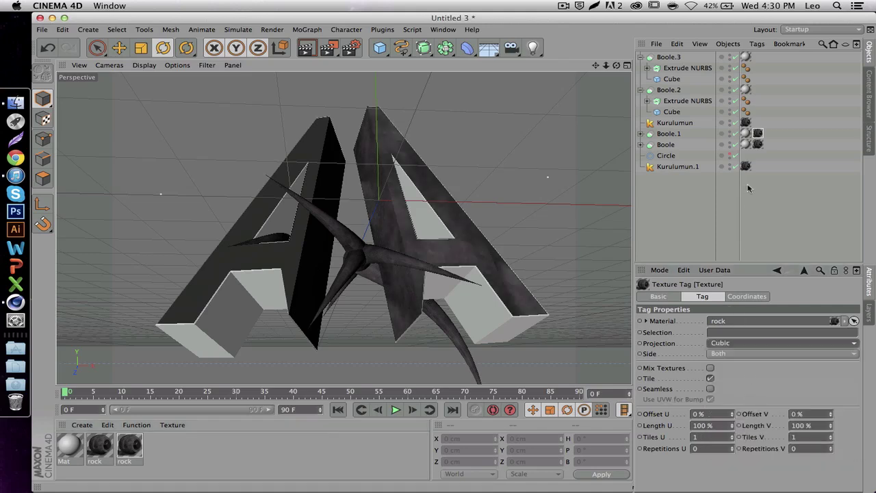
click(757, 144)
click(731, 343)
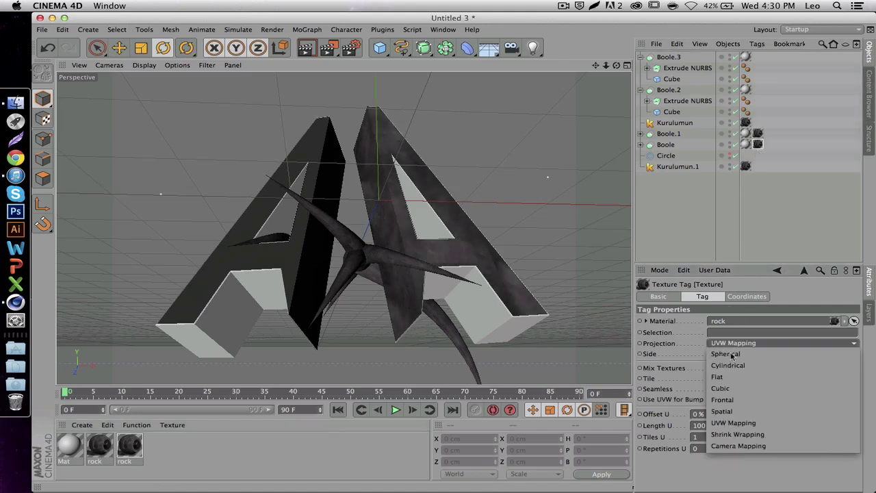
click(730, 389)
click(711, 244)
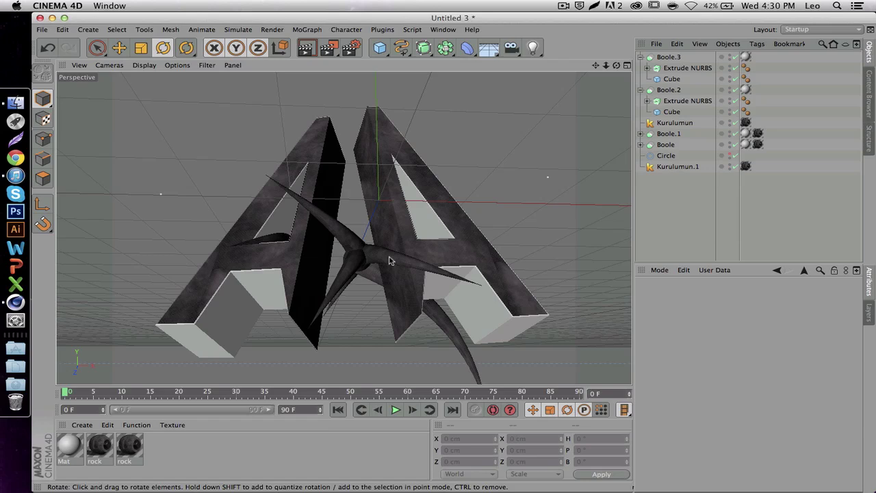
- Rotate the branching horn object between the letter halves freehand so its horns point in slightly different directions
click(363, 249)
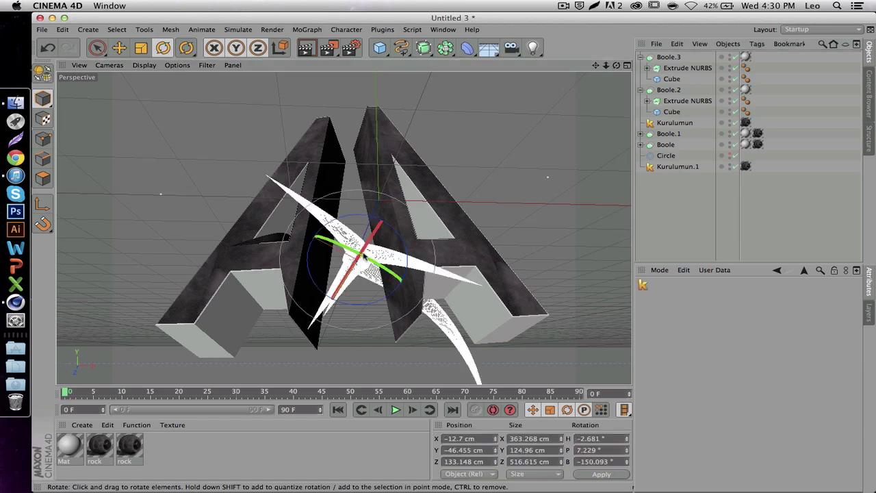
mouse_move(385, 263)
mouse_down()
mouse_move(391, 259)
mouse_move(381, 254)
mouse_up()
click(528, 222)
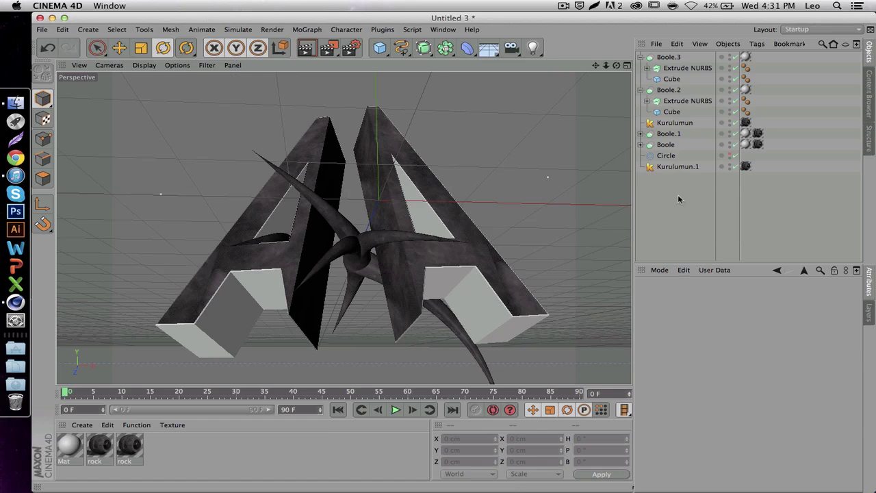
- Collapse the Boole.2 and Boole.3 hierarchies in the object list
click(641, 90)
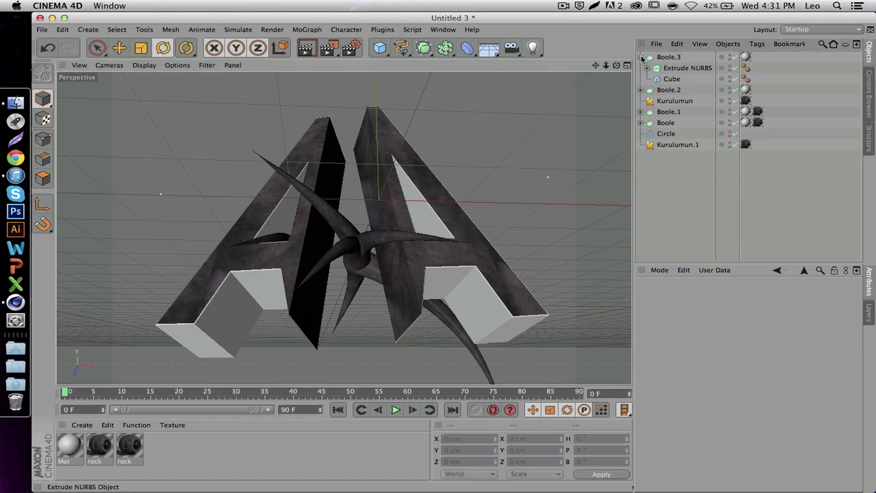
click(641, 58)
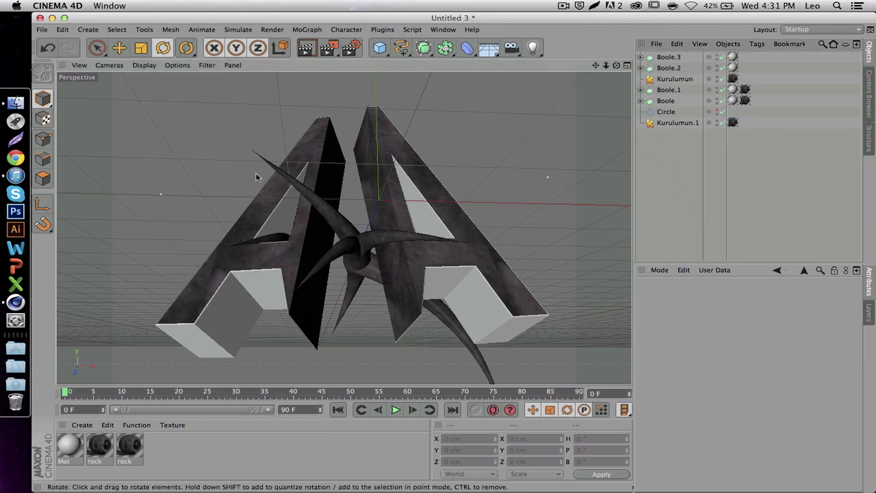